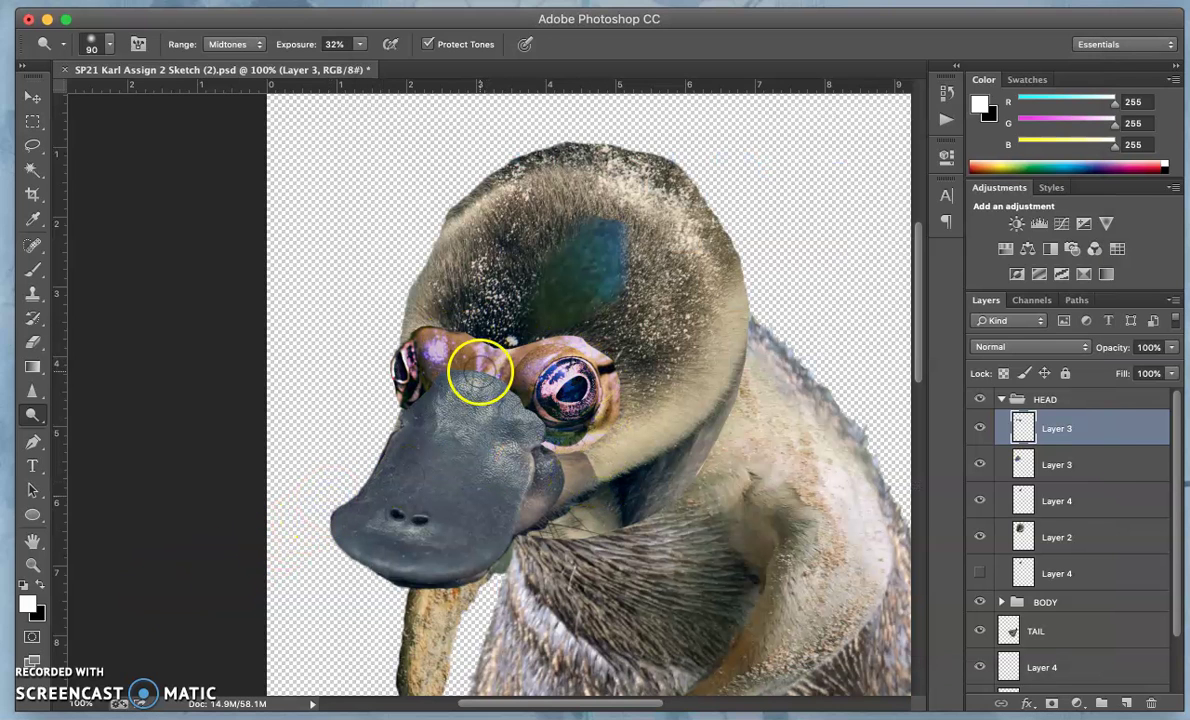
# - Toggle the frog-eye layer's visibility to compare the head with and without it
pyautogui.click(980, 428)
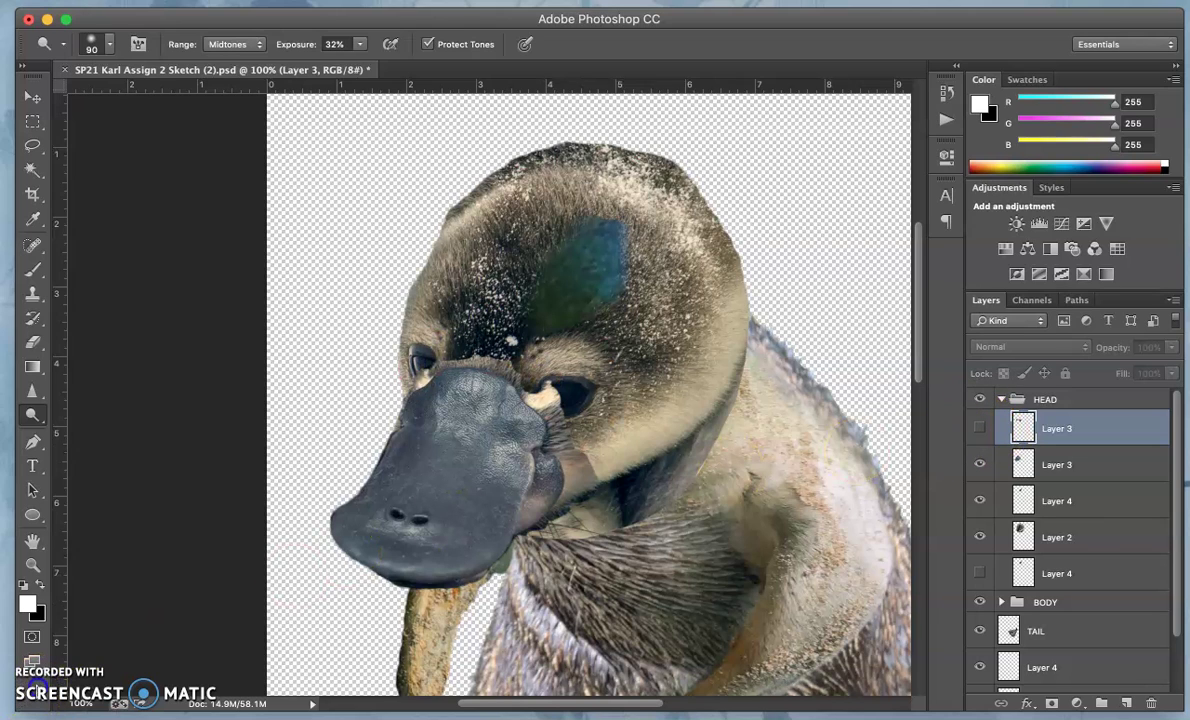
pyautogui.click(978, 429)
pyautogui.click(978, 429)
pyautogui.click(978, 429)
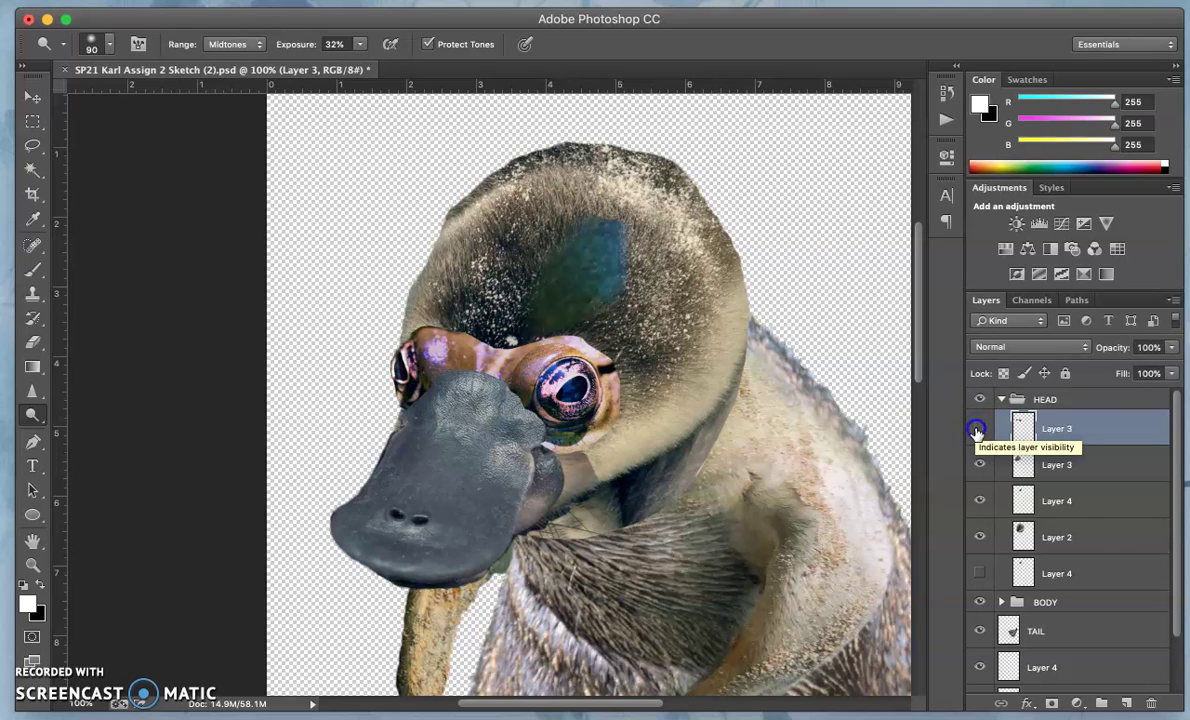
pyautogui.click(978, 429)
pyautogui.click(978, 429)
# - Soften the upper edges of the frog-eye skin using a 100 px textured eraser at 38% opacity
pyautogui.press('super+equal')
pyautogui.press('super+equal')
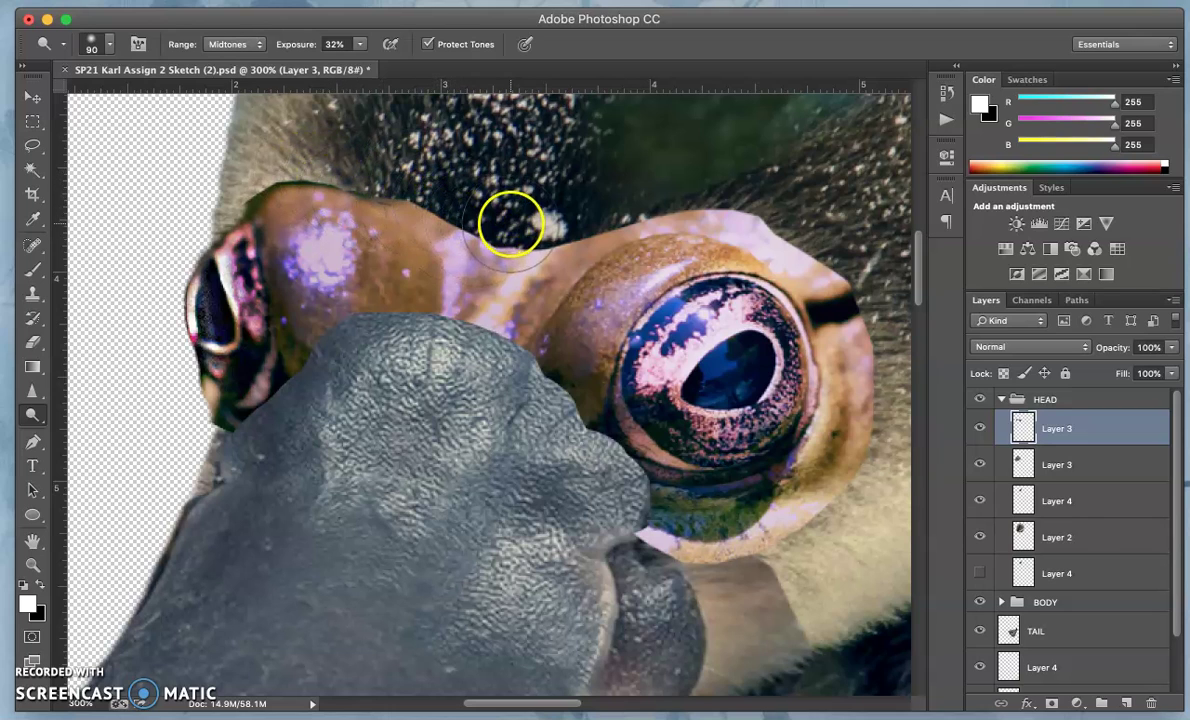
pyautogui.click(33, 342)
pyautogui.click(107, 42)
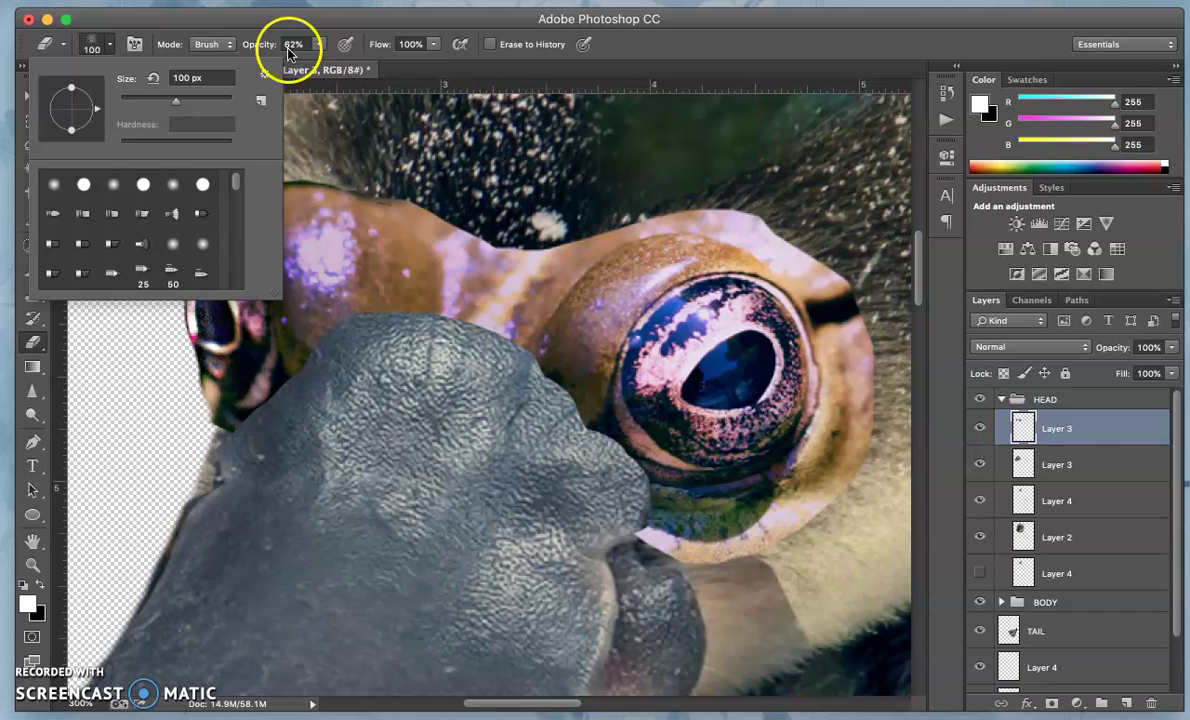
pyautogui.click(318, 46)
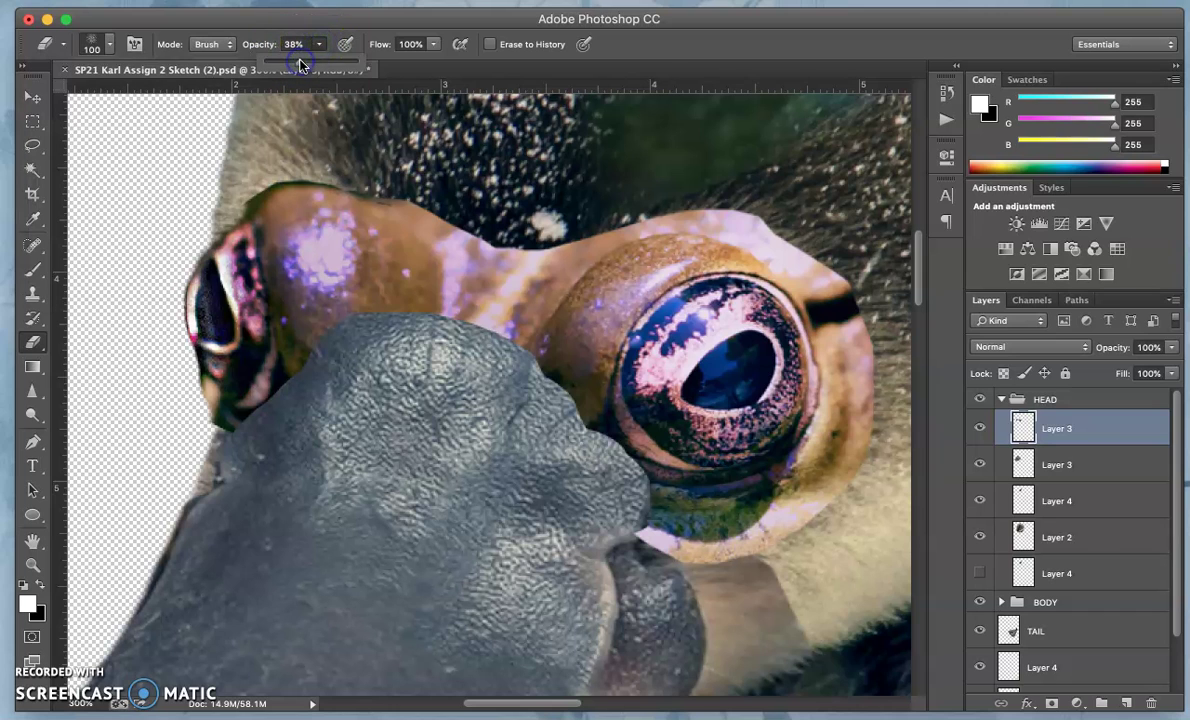
pyautogui.click(466, 205)
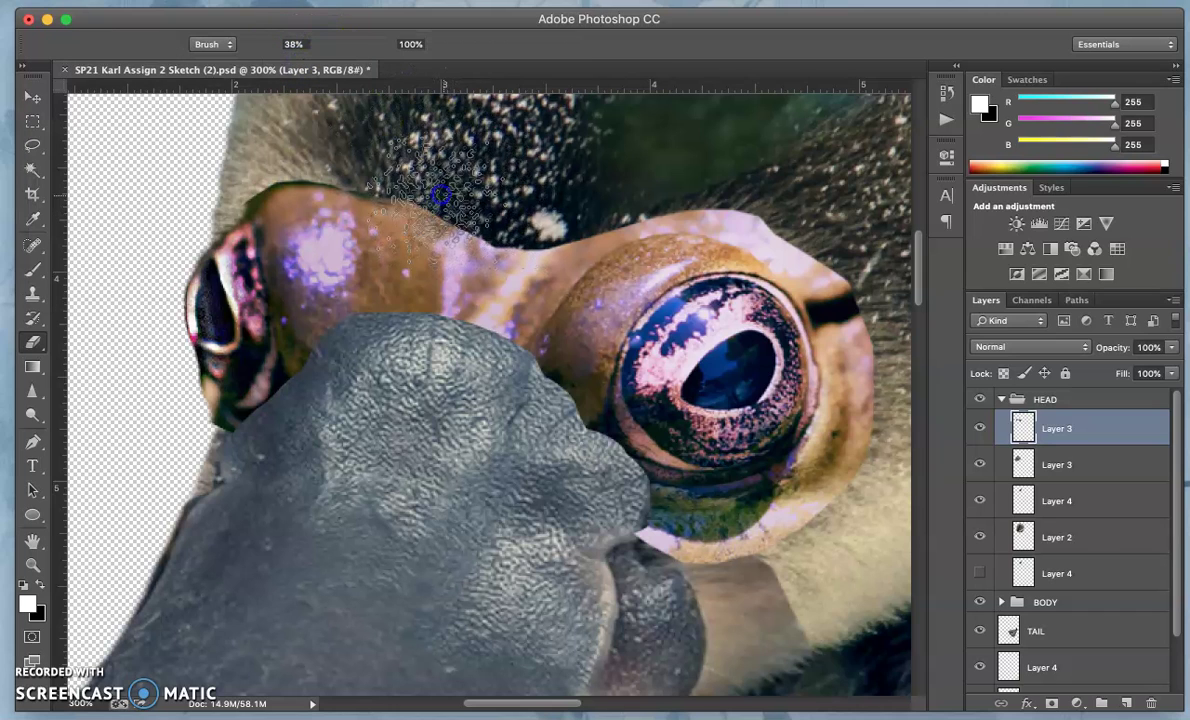
pyautogui.moveTo(440, 196); pyautogui.dragTo(420, 182)
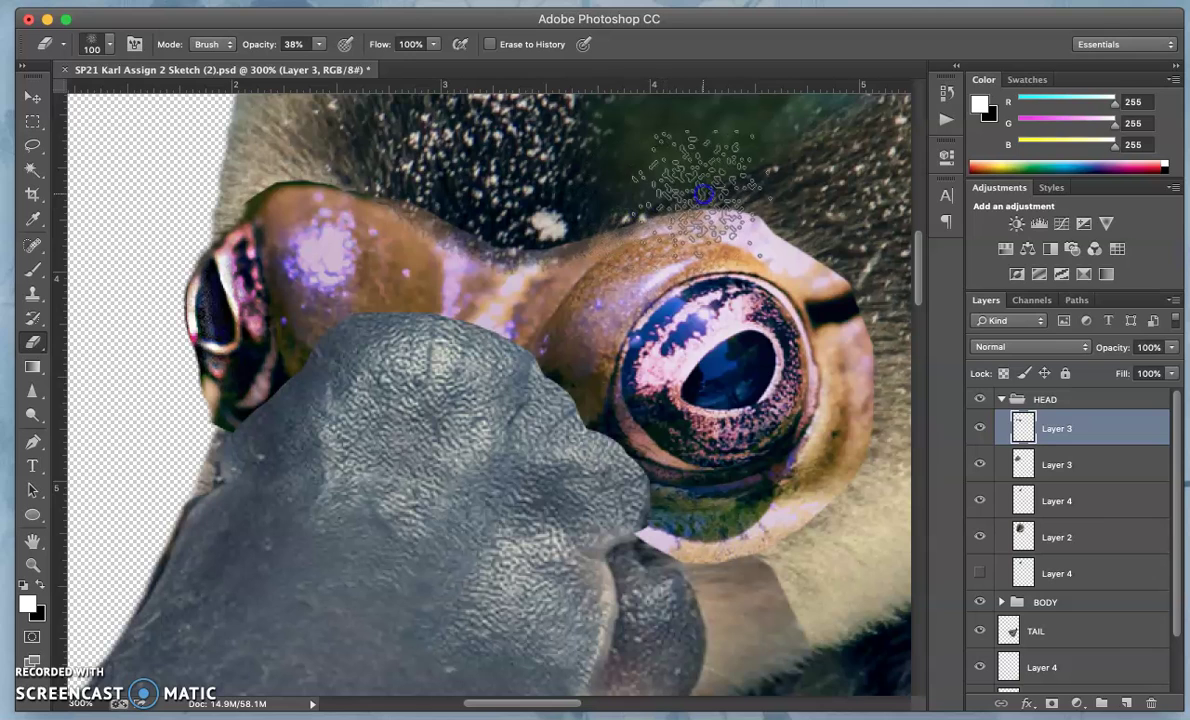
pyautogui.moveTo(698, 190)
pyautogui.mouseDown()
pyautogui.moveTo(740, 192)
pyautogui.moveTo(714, 199)
pyautogui.moveTo(763, 221)
pyautogui.mouseUp()
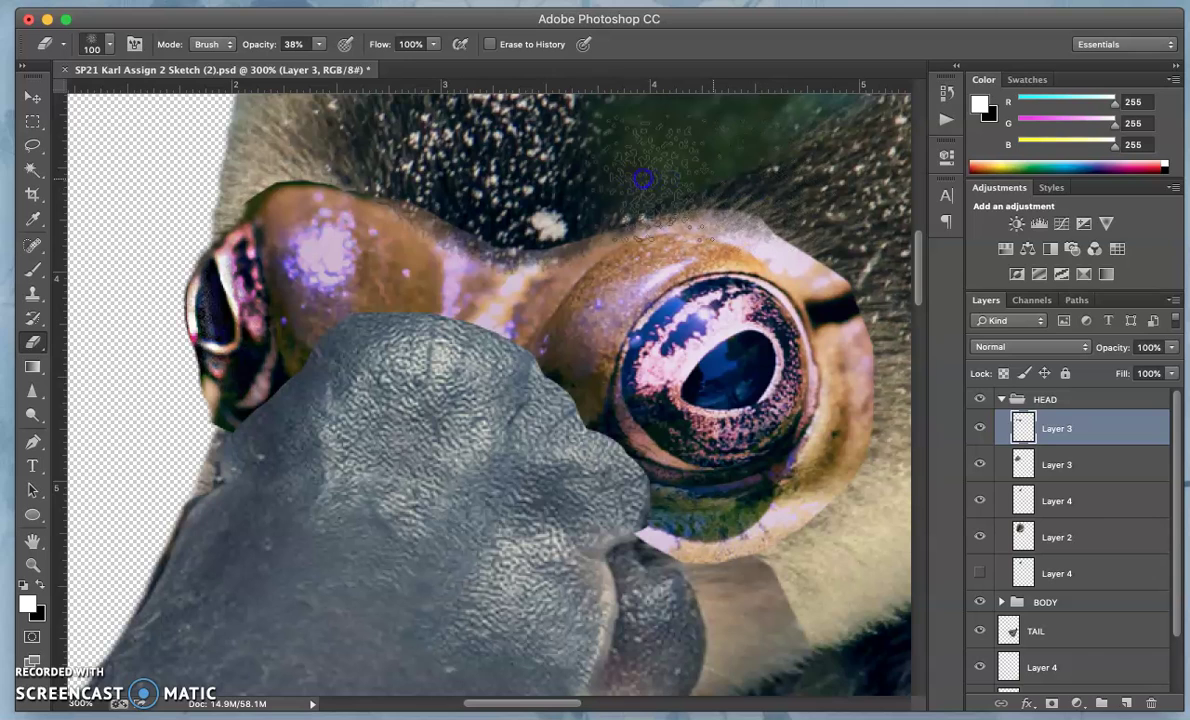
pyautogui.moveTo(625, 199)
pyautogui.mouseDown()
pyautogui.moveTo(548, 222)
pyautogui.moveTo(556, 212)
pyautogui.moveTo(538, 257)
pyautogui.moveTo(470, 240)
pyautogui.moveTo(450, 270)
pyautogui.moveTo(502, 278)
pyautogui.moveTo(489, 290)
pyautogui.moveTo(498, 252)
pyautogui.moveTo(428, 245)
pyautogui.moveTo(498, 320)
pyautogui.moveTo(470, 285)
pyautogui.moveTo(558, 191)
pyautogui.moveTo(526, 218)
pyautogui.moveTo(509, 264)
pyautogui.moveTo(455, 235)
pyautogui.moveTo(440, 240)
pyautogui.moveTo(415, 205)
pyautogui.moveTo(327, 165)
pyautogui.mouseUp()
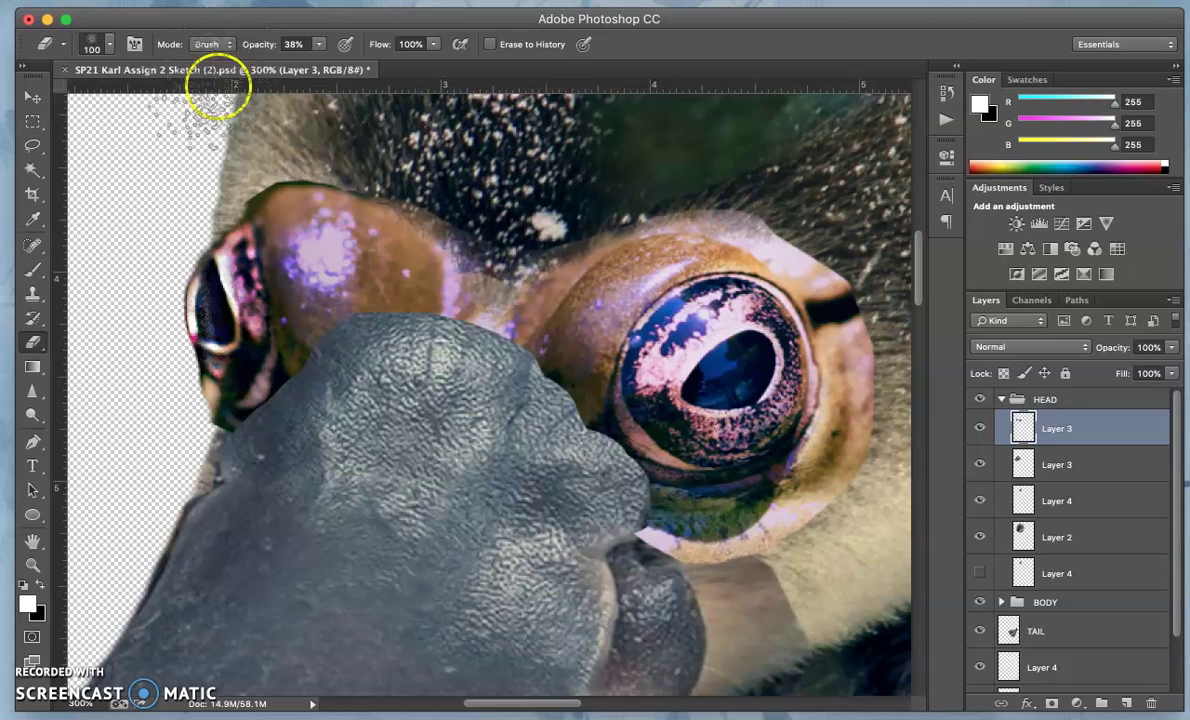
# - Switch the eraser to a 100 px soft round brush with 0% hardness and fade the skin edge between the eyes
pyautogui.click(108, 45)
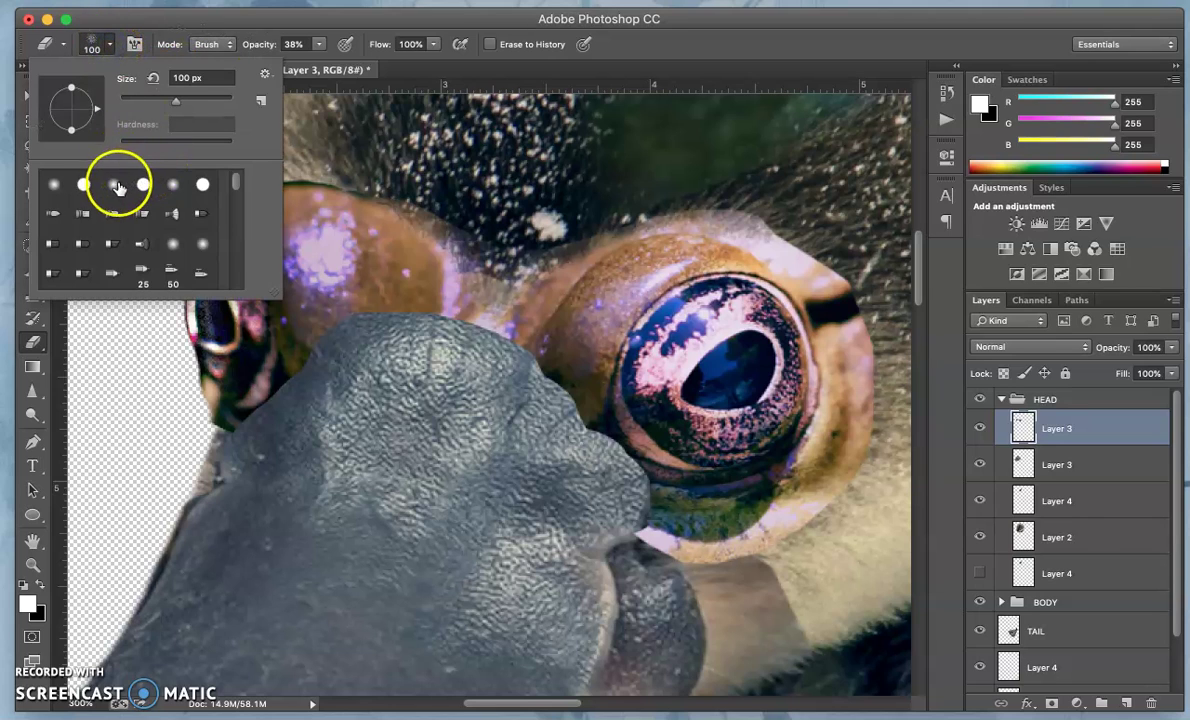
pyautogui.click(116, 186)
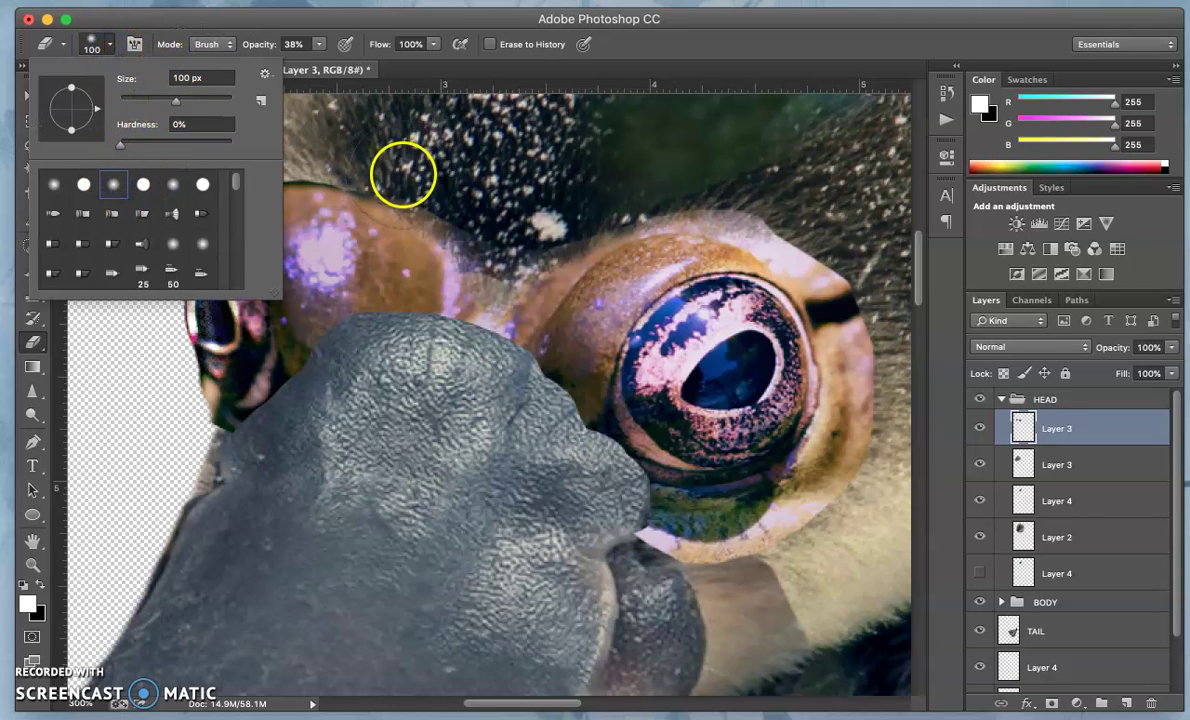
pyautogui.click(476, 215)
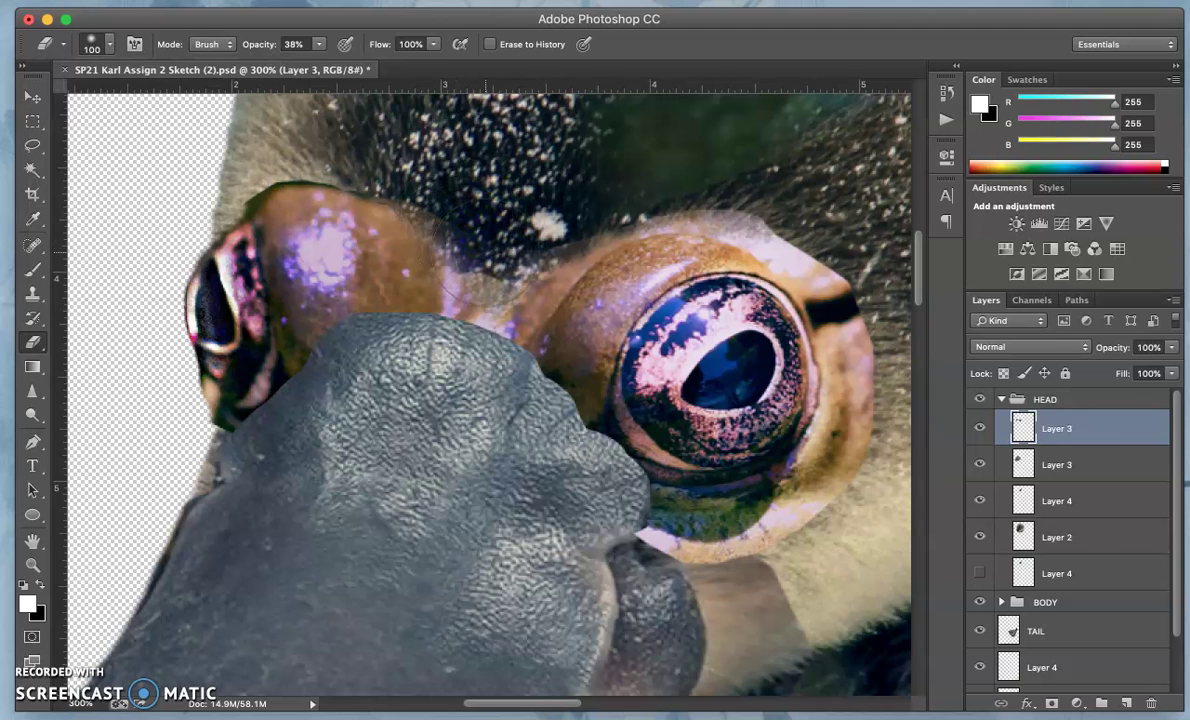
pyautogui.click(270, 154)
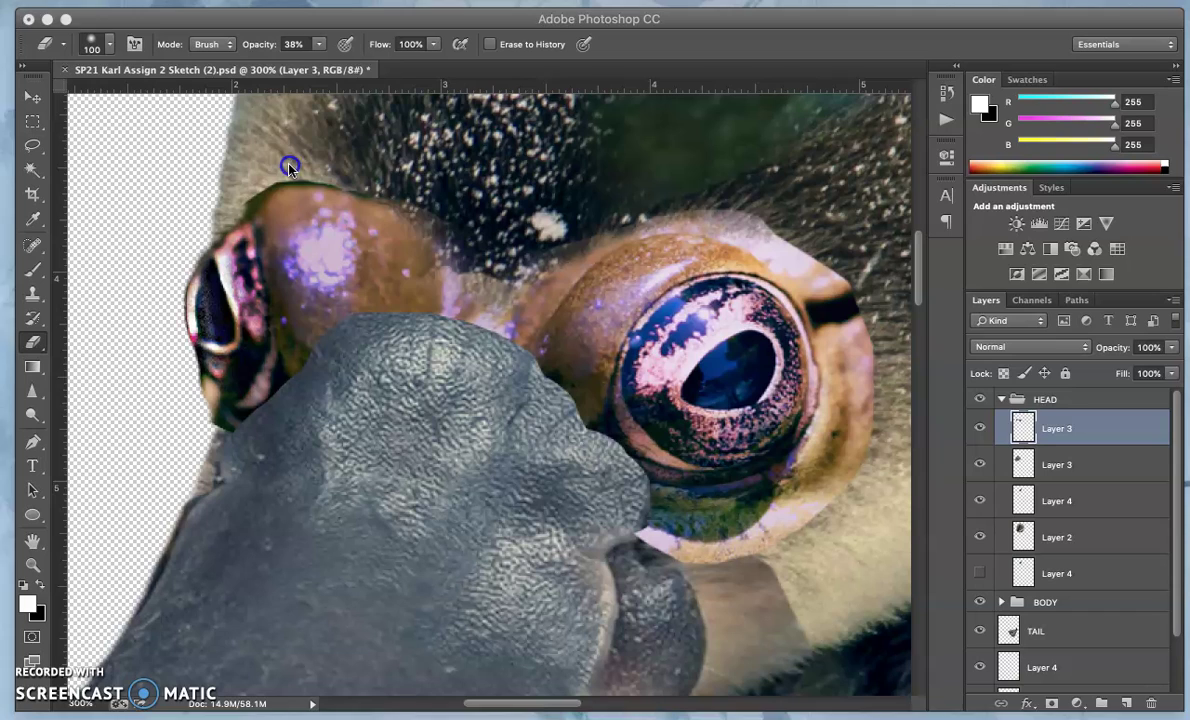
pyautogui.click(449, 197)
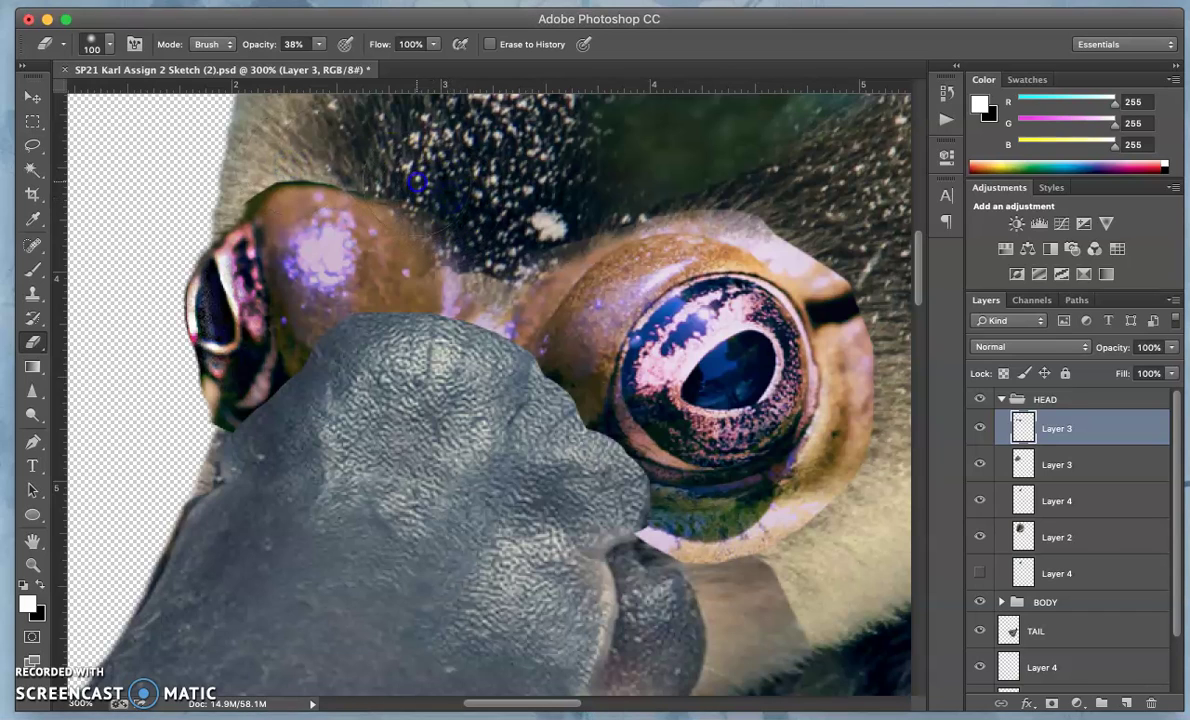
pyautogui.moveTo(388, 165); pyautogui.dragTo(381, 162)
# - Set the eraser opacity to 100% and erase the dark skin edge above the smaller eye
pyautogui.click(321, 45)
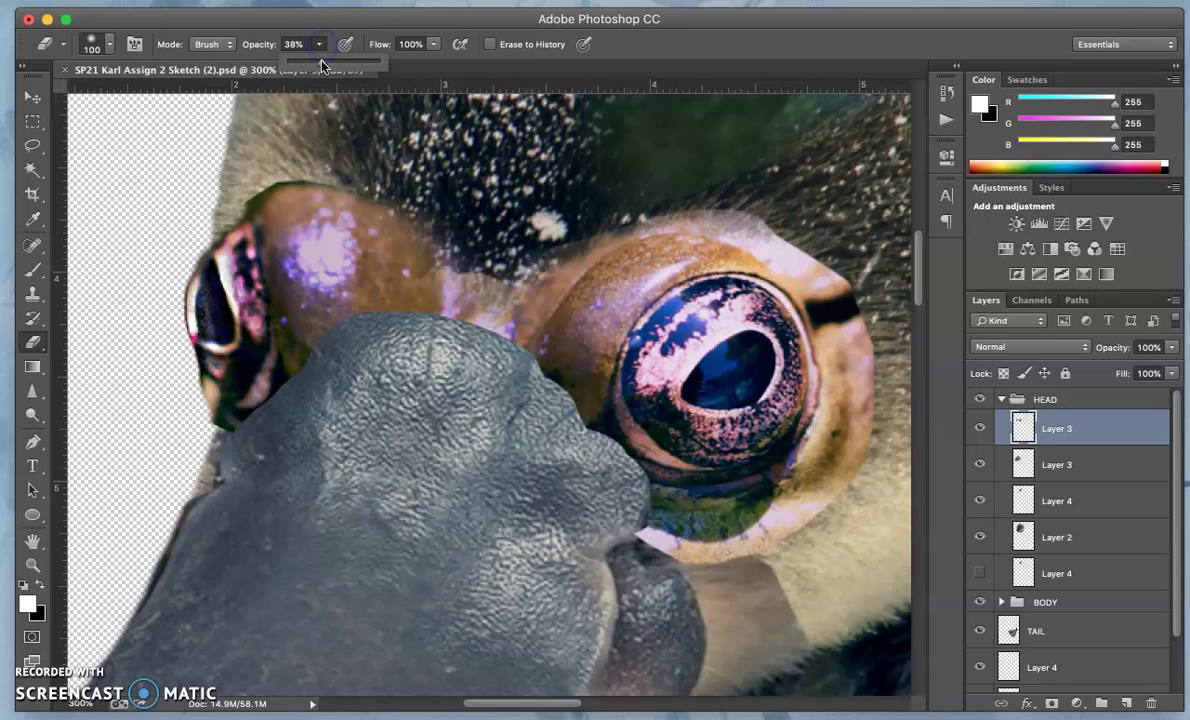
pyautogui.scroll(3, 437, 160)
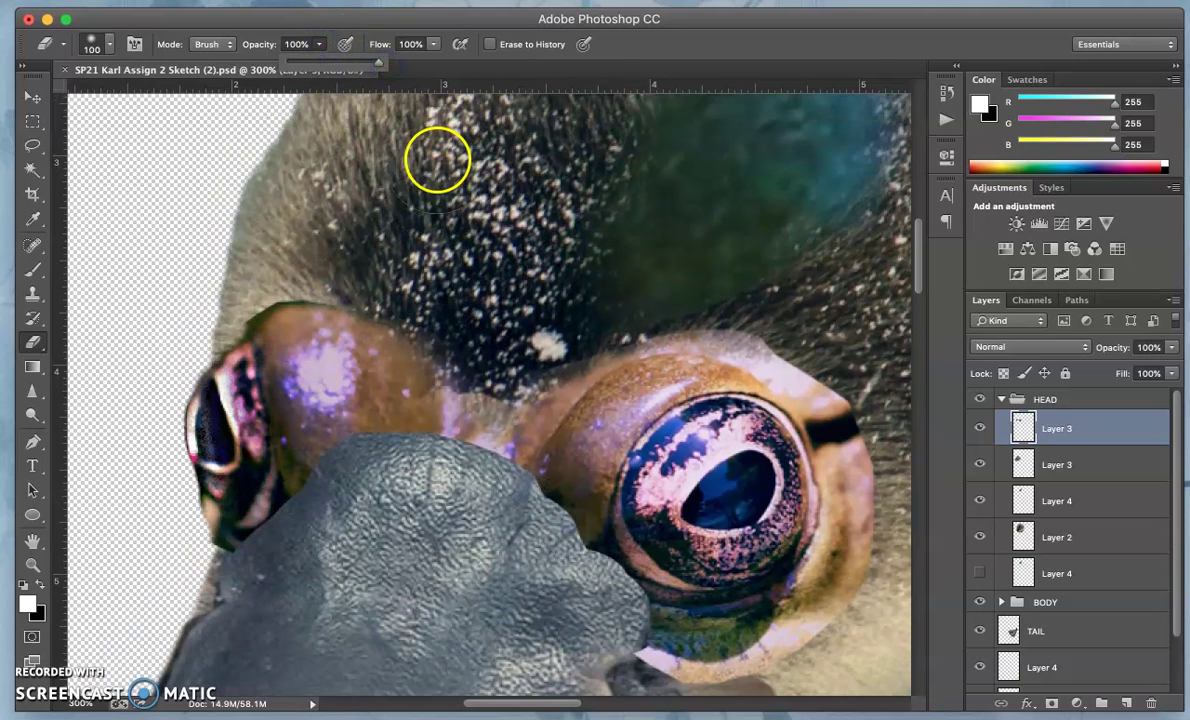
pyautogui.click(318, 252)
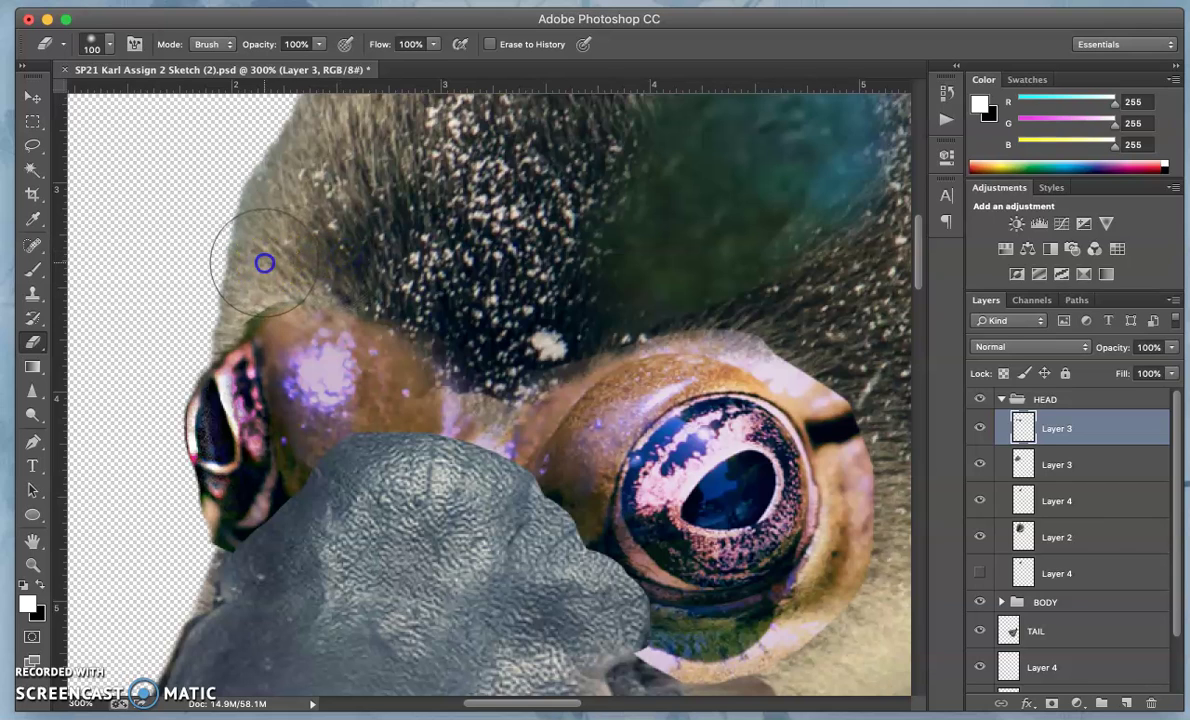
pyautogui.moveTo(256, 277)
pyautogui.mouseDown()
pyautogui.moveTo(362, 238)
pyautogui.moveTo(328, 255)
pyautogui.moveTo(479, 350)
pyautogui.mouseUp()
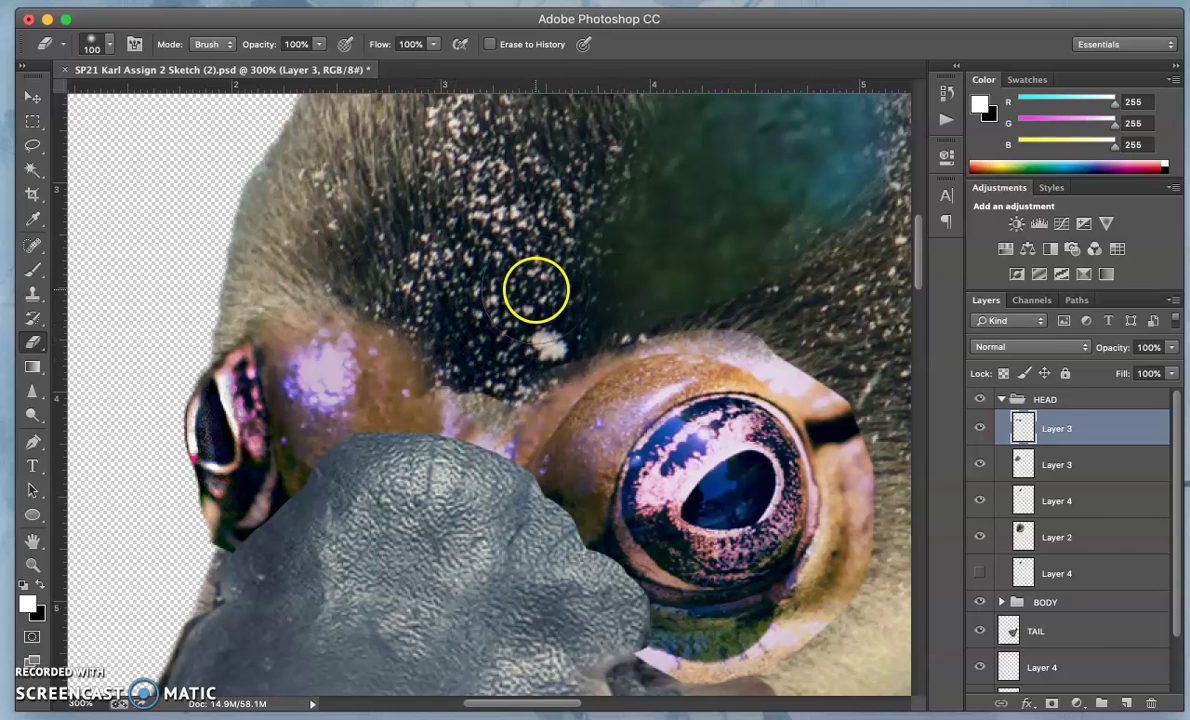
# - Identify the bill layer by toggling layer visibility, and erase its leftover fur above the bill between the eyes
pyautogui.click(981, 500)
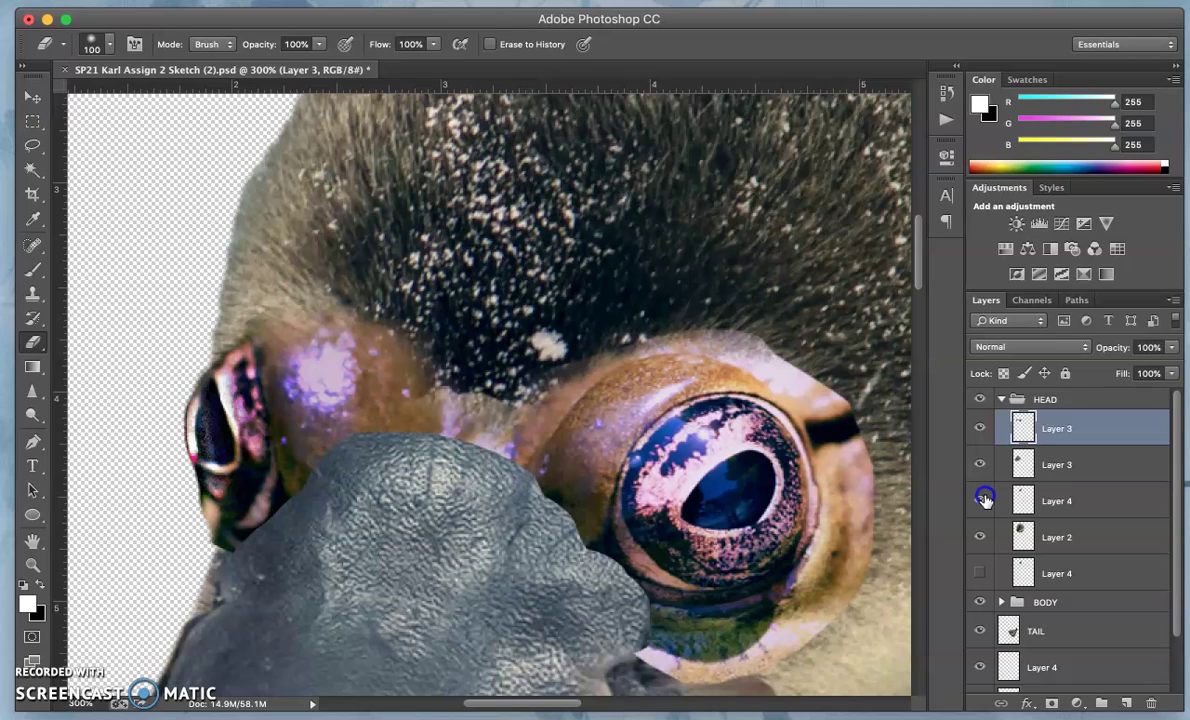
pyautogui.click(981, 500)
pyautogui.click(980, 470)
pyautogui.click(980, 470)
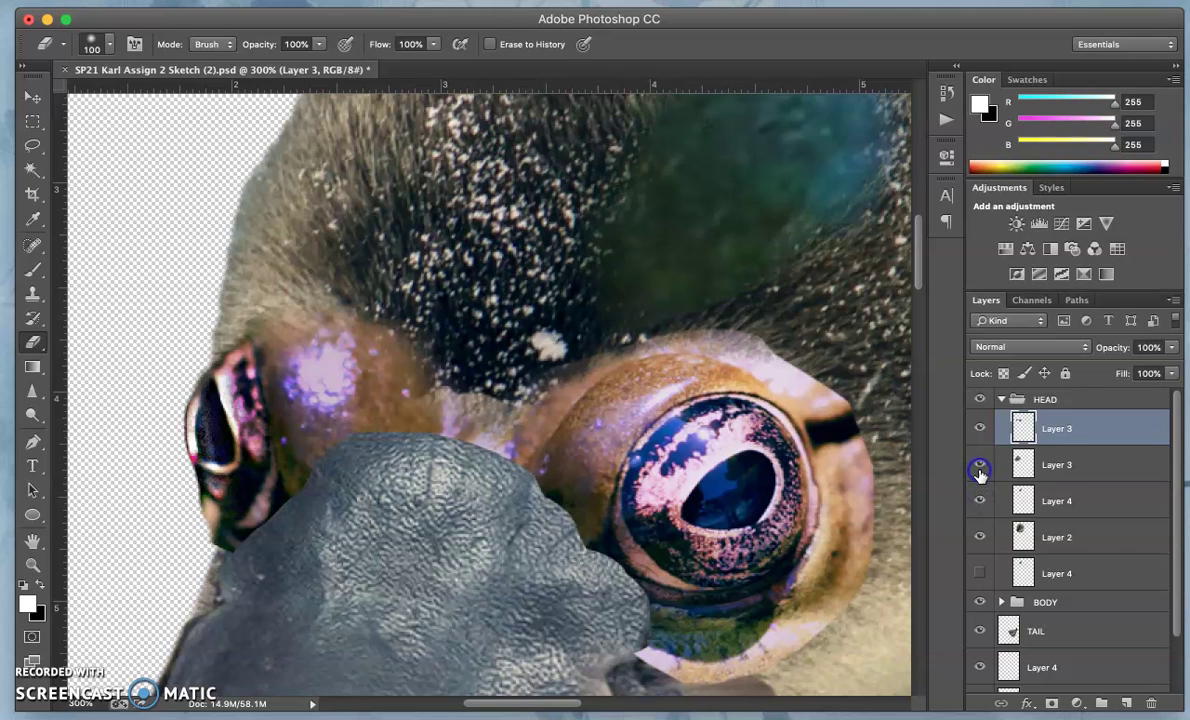
pyautogui.click(1050, 477)
pyautogui.moveTo(595, 357)
pyautogui.mouseDown()
pyautogui.moveTo(491, 367)
pyautogui.moveTo(455, 356)
pyautogui.mouseUp()
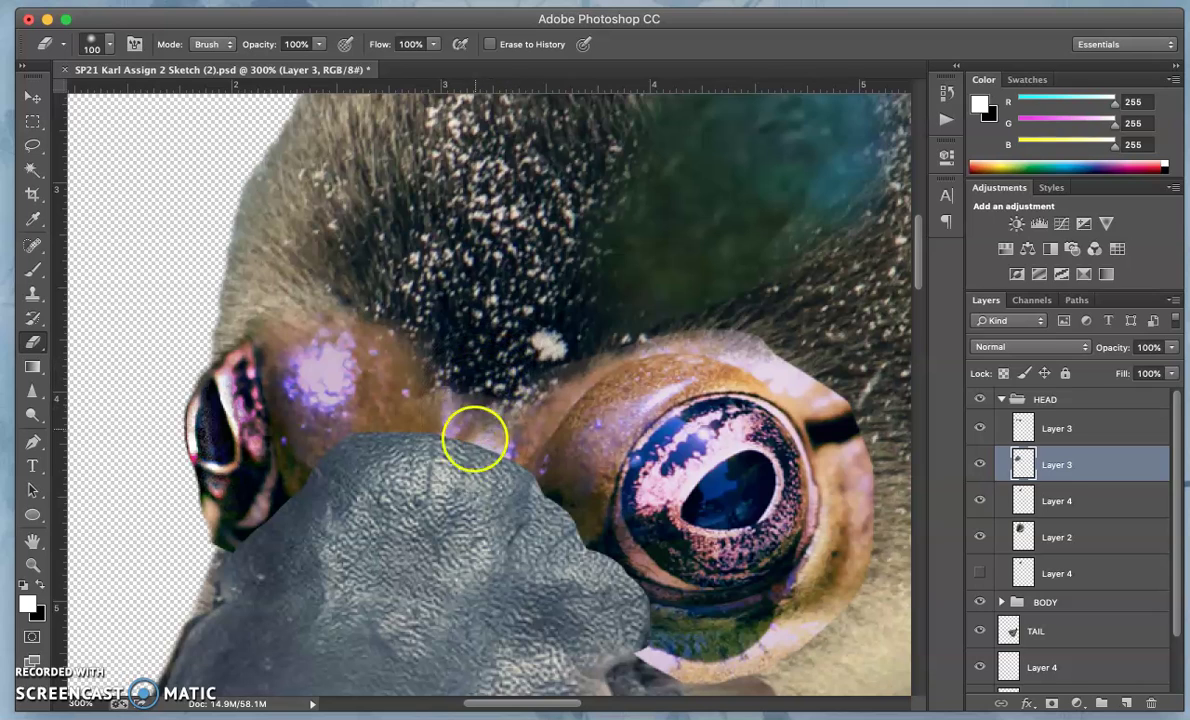
# - On the frog-eye layer, erase the pale skin and dark stripe at the larger eye's upper outer corner
pyautogui.click(1078, 430)
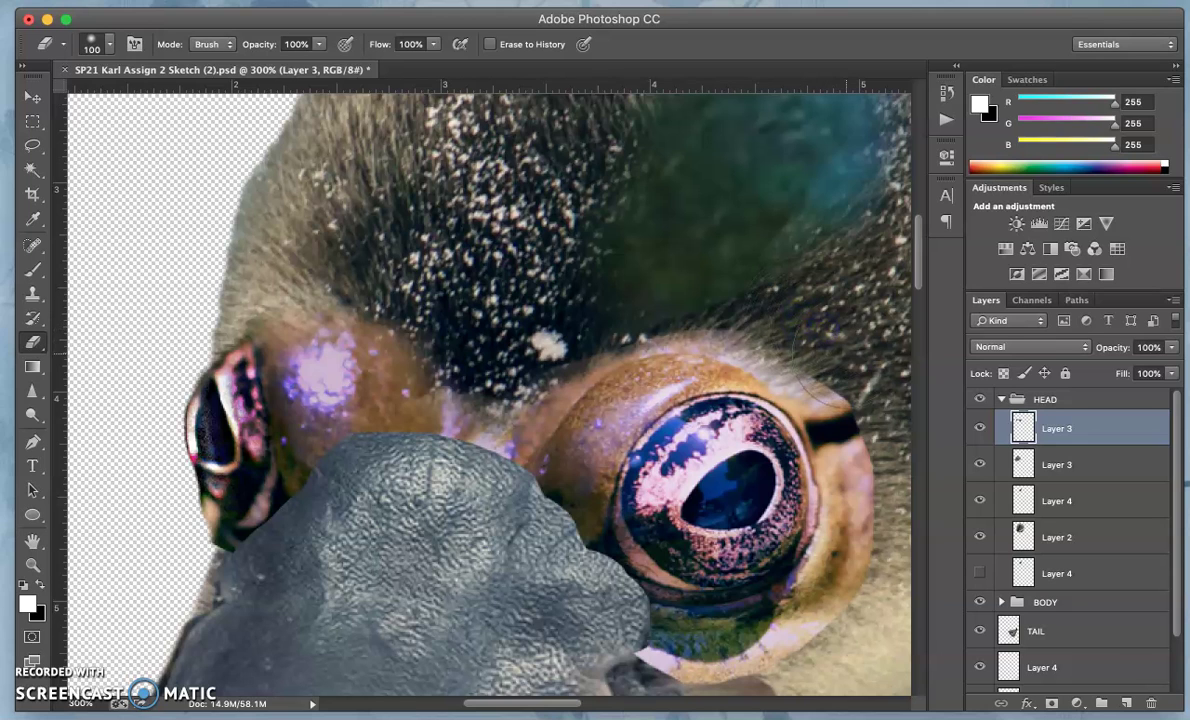
pyautogui.scroll(-5, 869, 362)
pyautogui.hscroll(5, 869, 362)
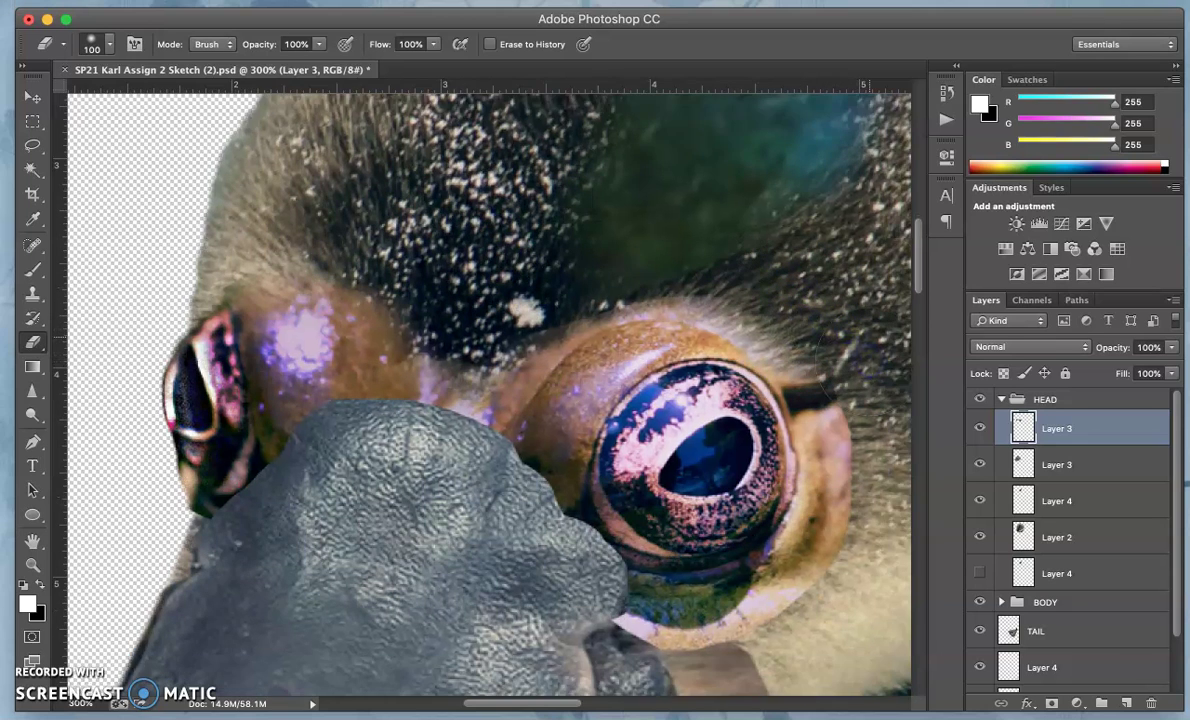
pyautogui.click(790, 288)
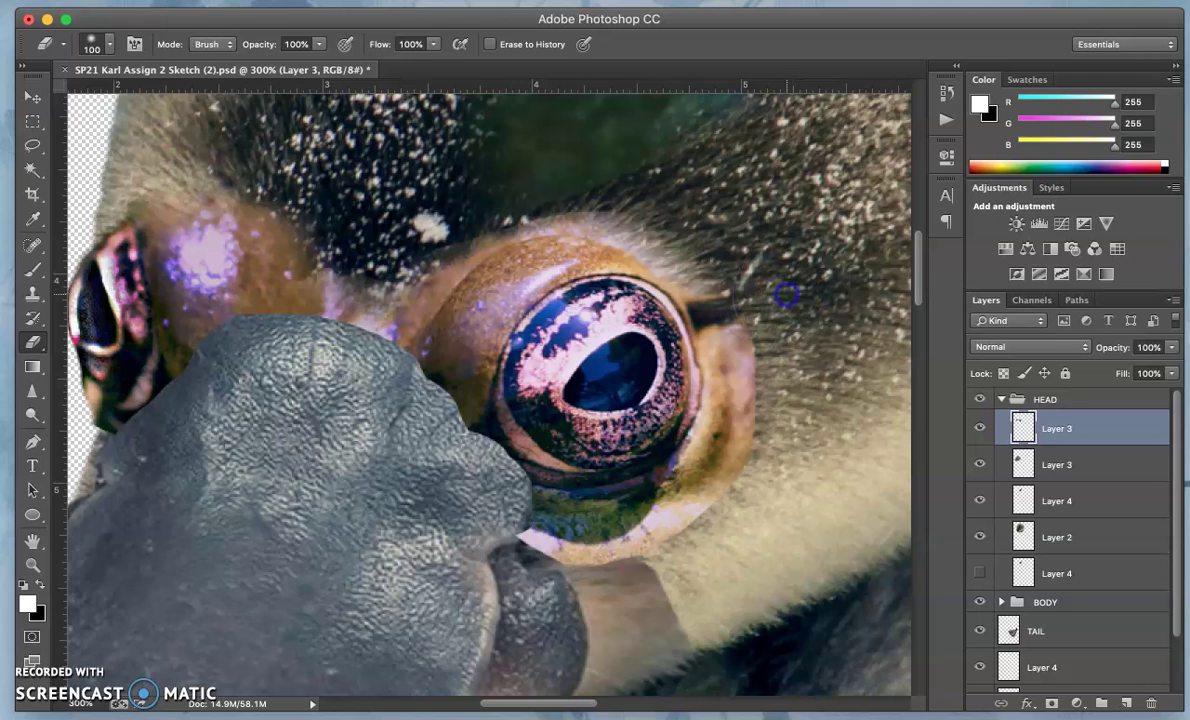
pyautogui.moveTo(760, 288); pyautogui.dragTo(751, 303)
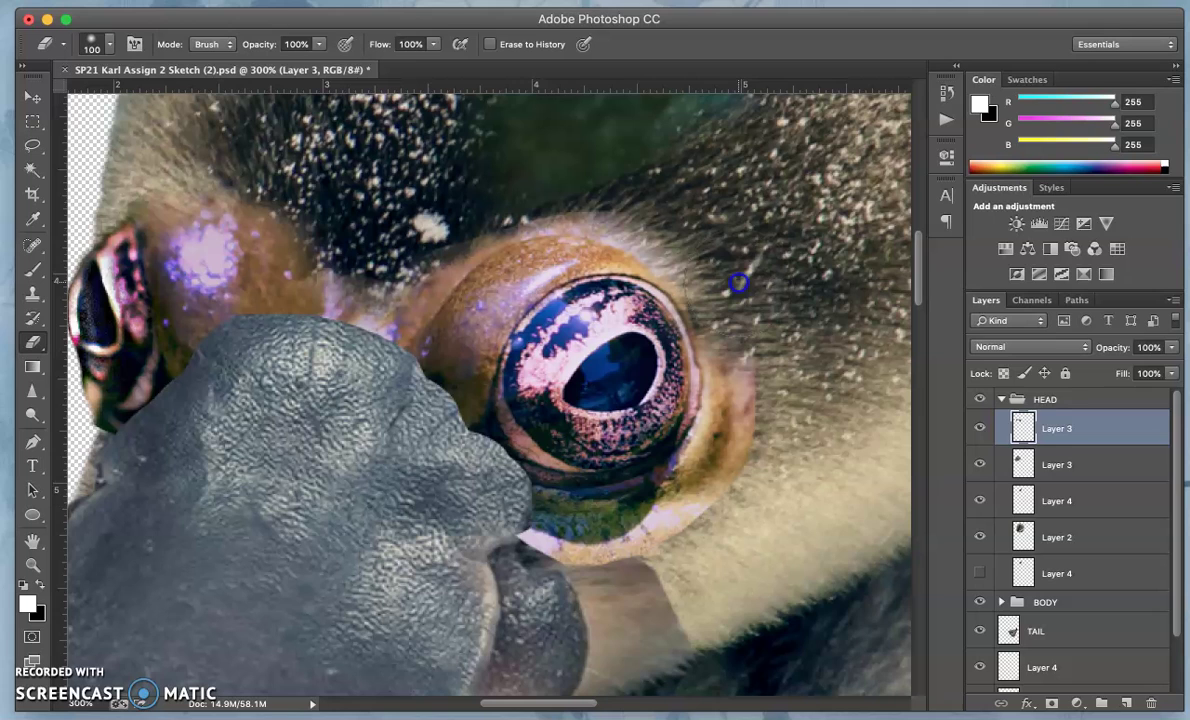
pyautogui.moveTo(738, 283); pyautogui.dragTo(732, 276)
# - Erase the excess frog skin along the outer side and underside of the larger eye
pyautogui.moveTo(796, 367); pyautogui.dragTo(802, 375)
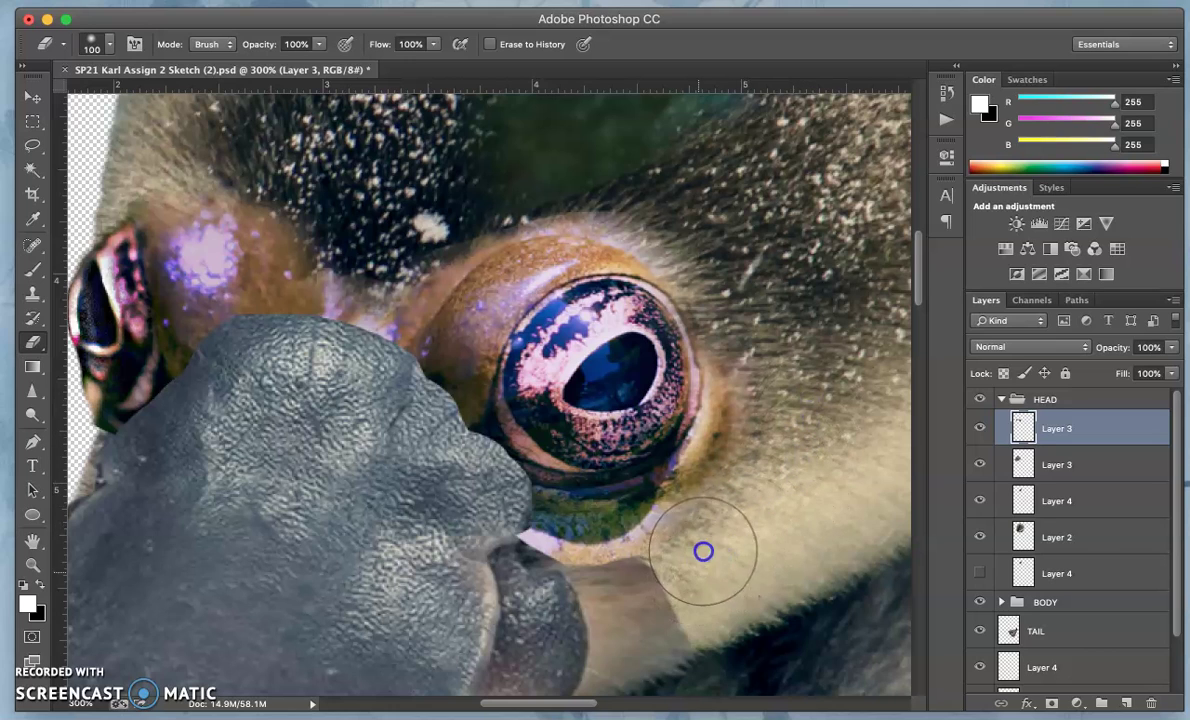
pyautogui.moveTo(703, 551)
pyautogui.mouseDown()
pyautogui.moveTo(681, 585)
pyautogui.moveTo(620, 598)
pyautogui.moveTo(527, 581)
pyautogui.moveTo(531, 571)
pyautogui.moveTo(572, 593)
pyautogui.moveTo(555, 577)
pyautogui.moveTo(633, 576)
pyautogui.moveTo(612, 575)
pyautogui.moveTo(685, 529)
pyautogui.moveTo(574, 552)
pyautogui.mouseUp()
pyautogui.moveTo(675, 490)
pyautogui.mouseDown()
pyautogui.moveTo(732, 515)
pyautogui.moveTo(757, 396)
pyautogui.moveTo(752, 497)
pyautogui.moveTo(706, 520)
pyautogui.mouseUp()
pyautogui.scroll(-2, 708, 518)
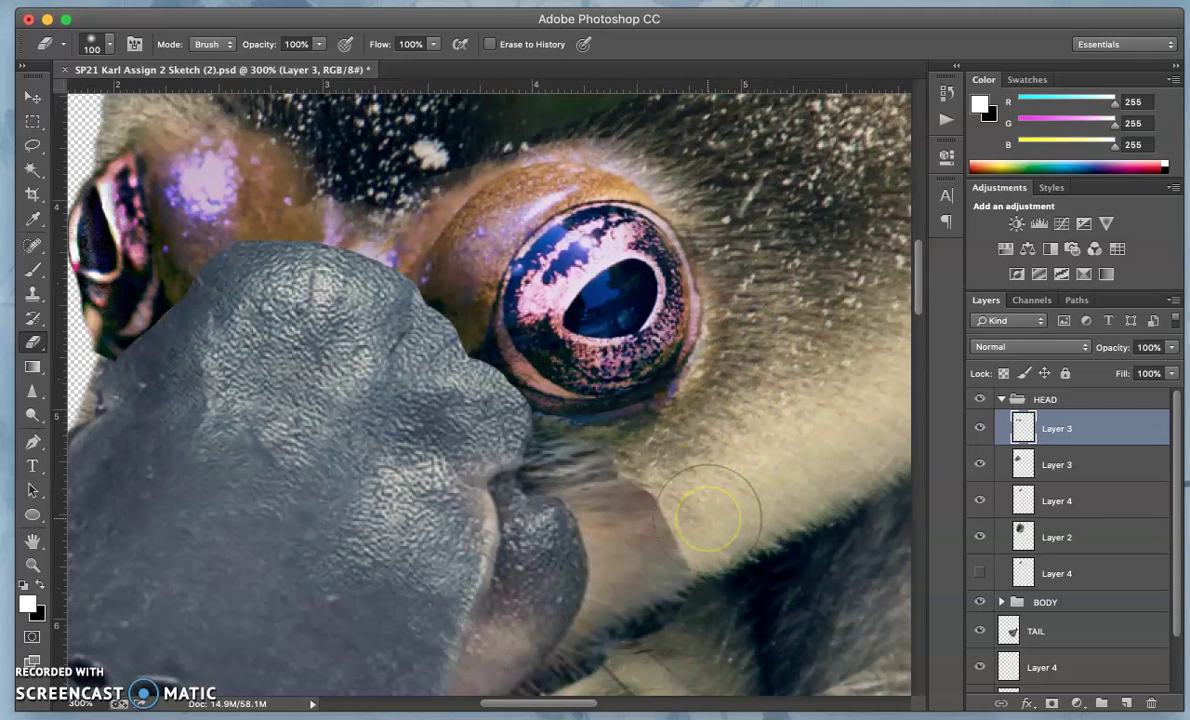
# - Erase the frog skin along the larger eye's inner edge, near the bridge above the bill
pyautogui.scroll(3, 635, 470)
pyautogui.hscroll(-2, 635, 470)
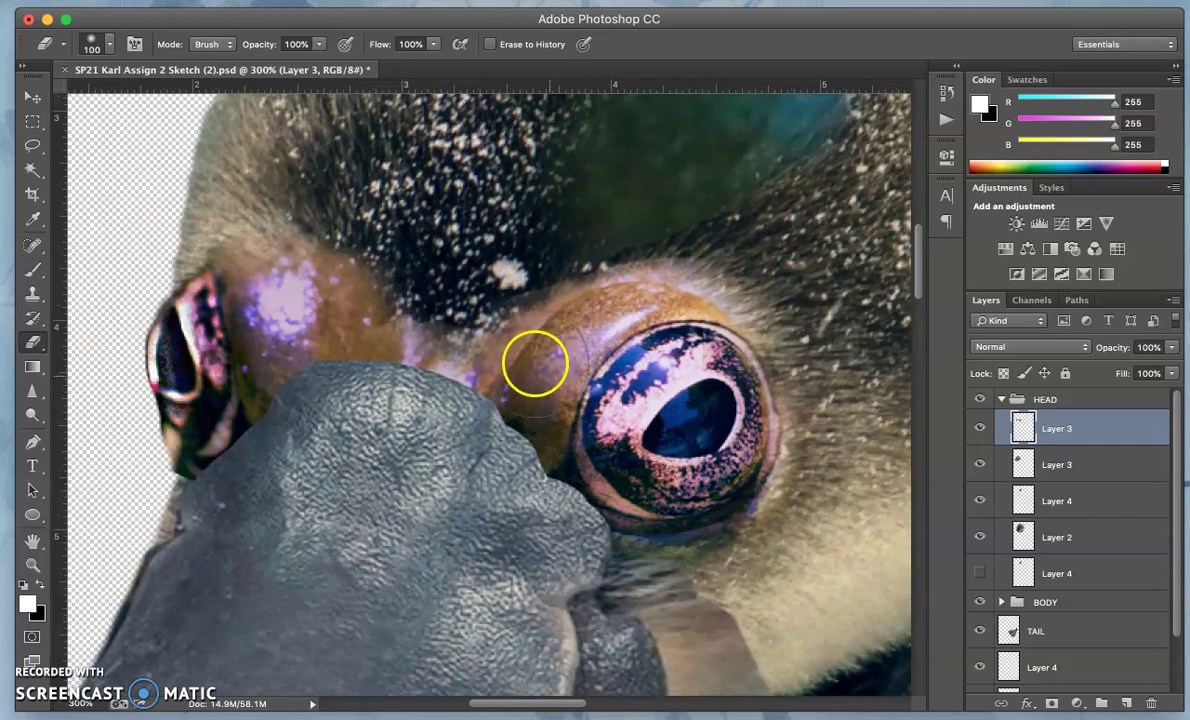
pyautogui.moveTo(476, 333); pyautogui.dragTo(471, 331)
pyautogui.moveTo(509, 288); pyautogui.dragTo(493, 287)
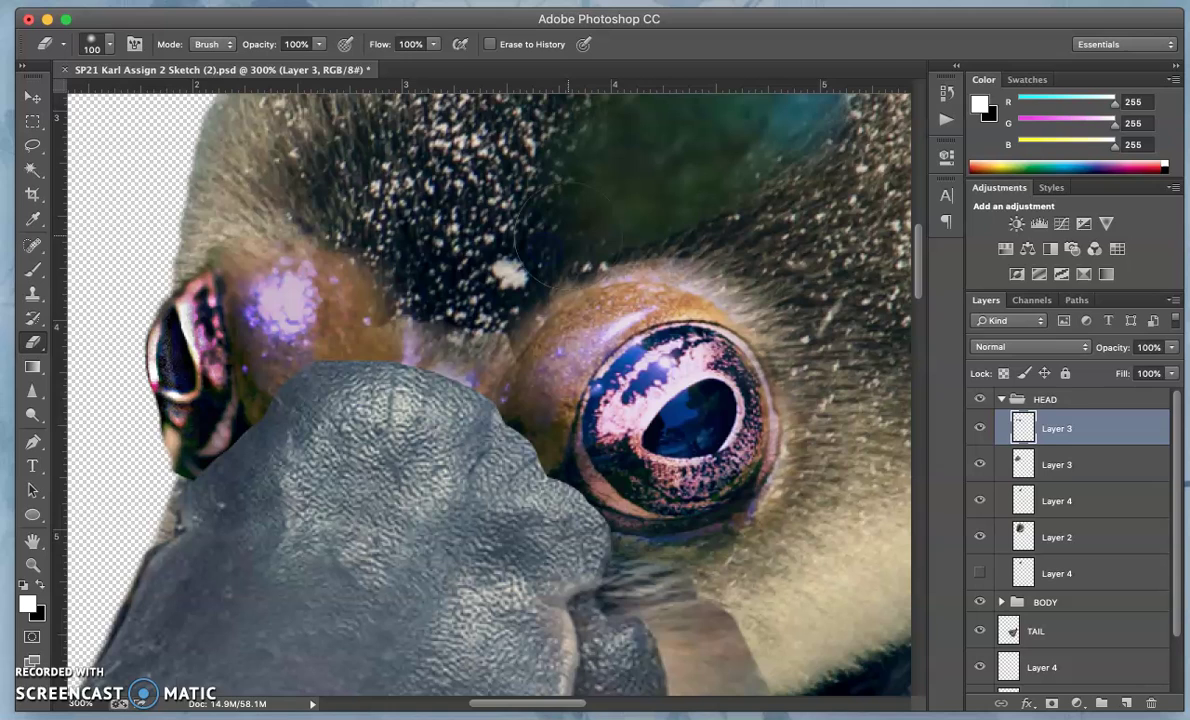
pyautogui.moveTo(398, 305); pyautogui.dragTo(398, 303)
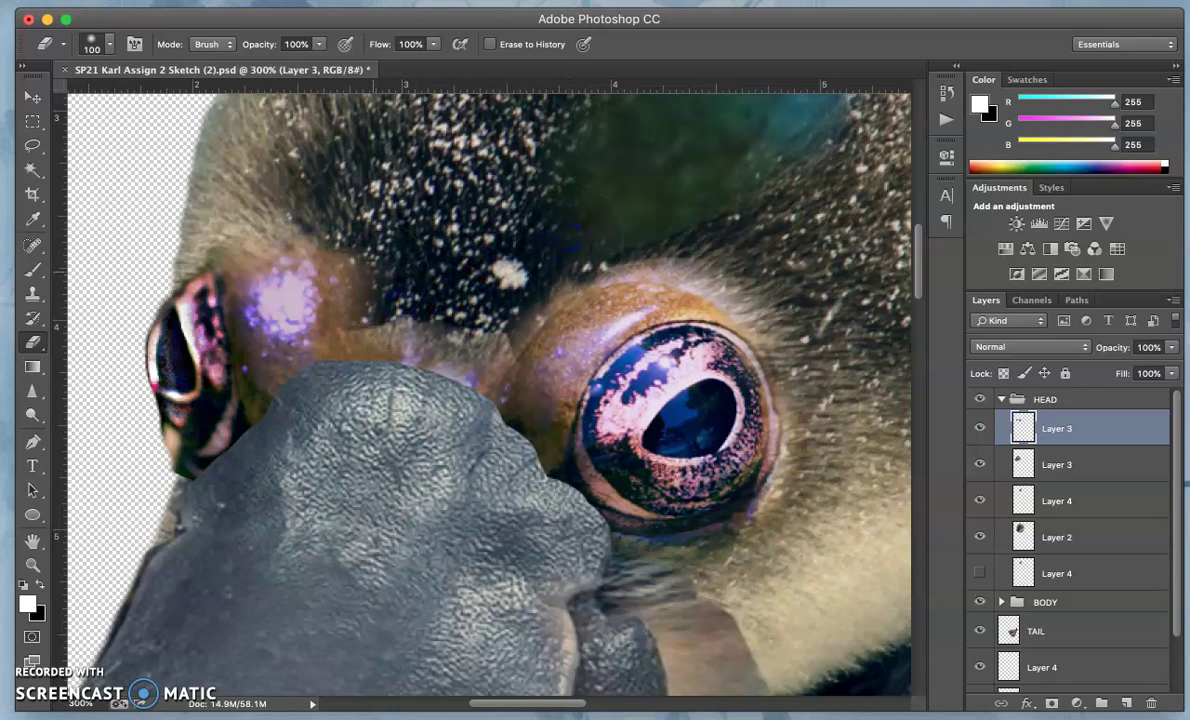
pyautogui.press('super+z')
pyautogui.click(378, 270)
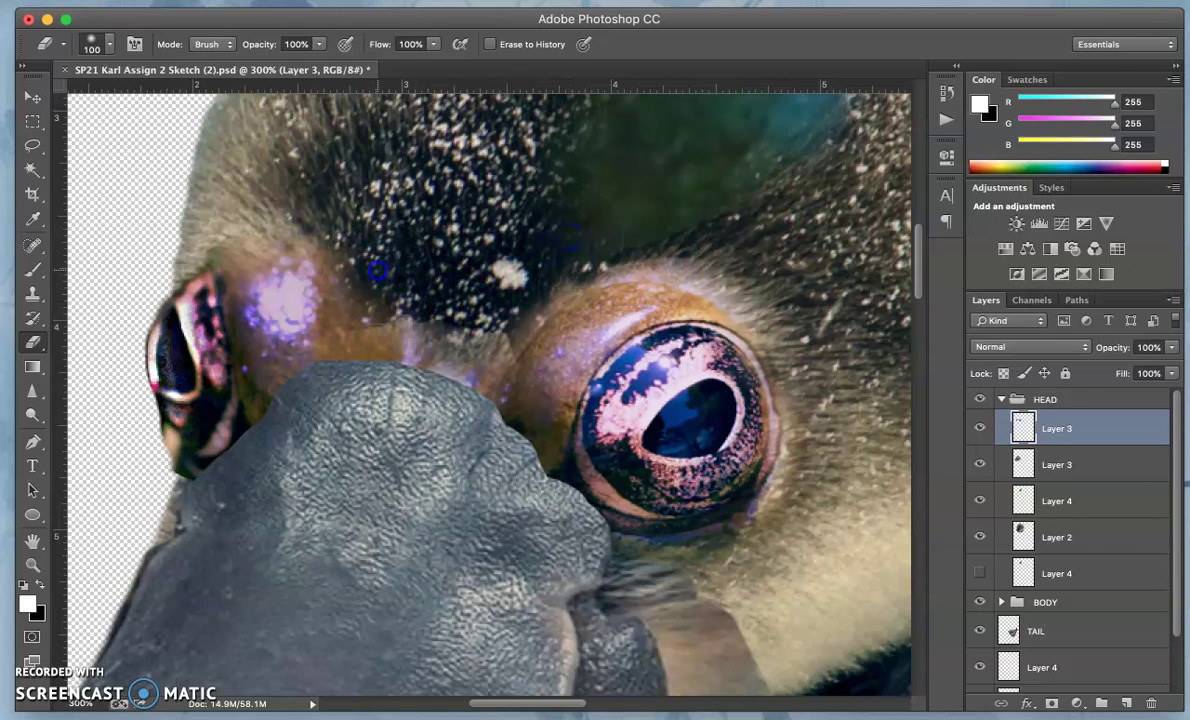
pyautogui.press('super+z')
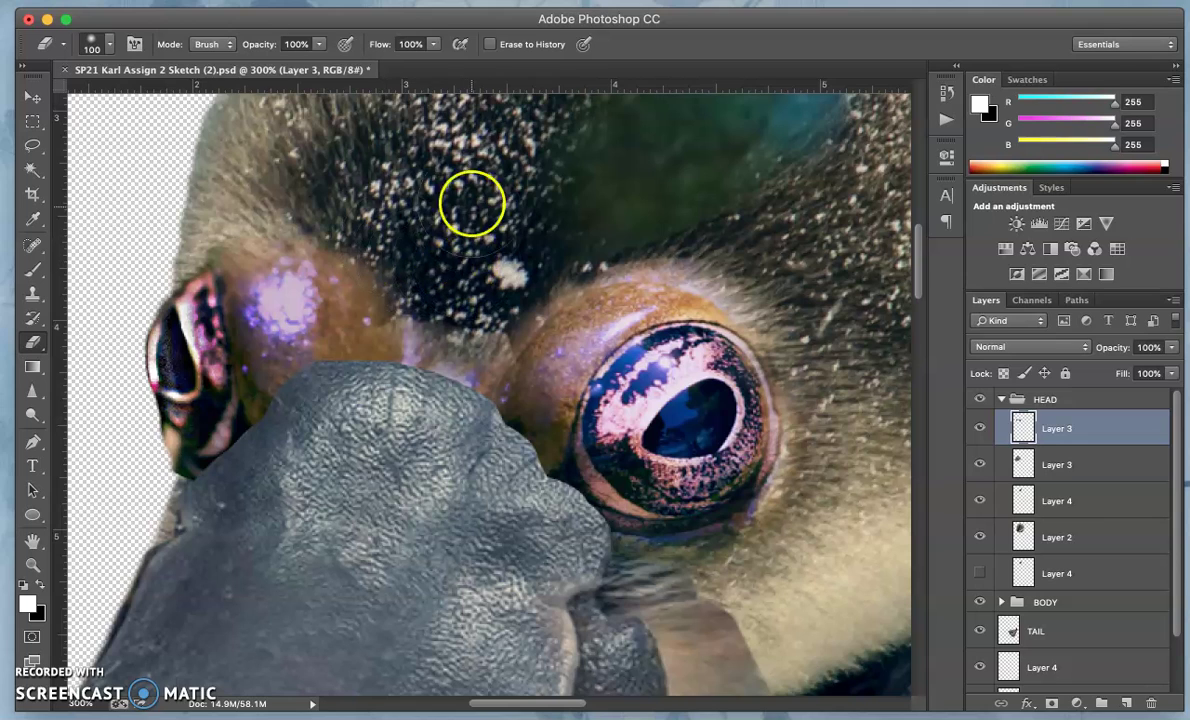
# - Lower the Eraser's opacity to 56% and fade the frog skin beside the smaller eye and across the brow above the bill
pyautogui.click(320, 44)
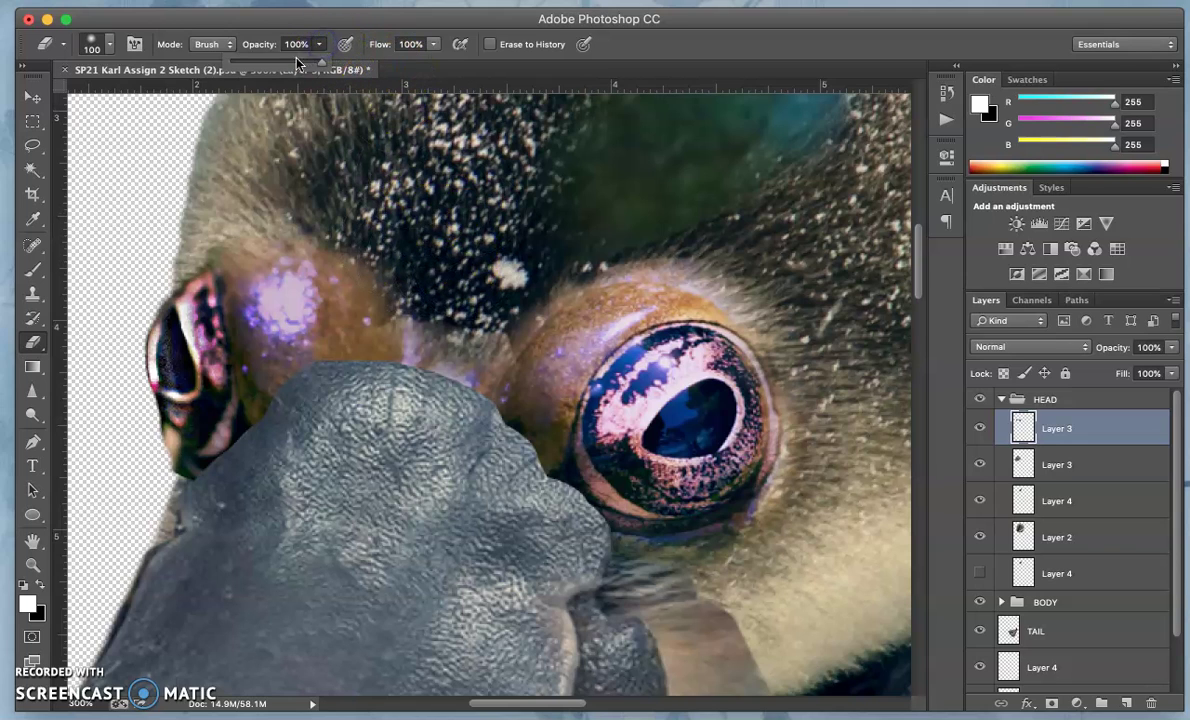
pyautogui.click(281, 62)
pyautogui.moveTo(368, 262)
pyautogui.mouseDown()
pyautogui.moveTo(305, 240)
pyautogui.moveTo(300, 287)
pyautogui.moveTo(377, 305)
pyautogui.moveTo(302, 326)
pyautogui.moveTo(417, 300)
pyautogui.moveTo(335, 314)
pyautogui.moveTo(406, 298)
pyautogui.moveTo(418, 323)
pyautogui.mouseUp()
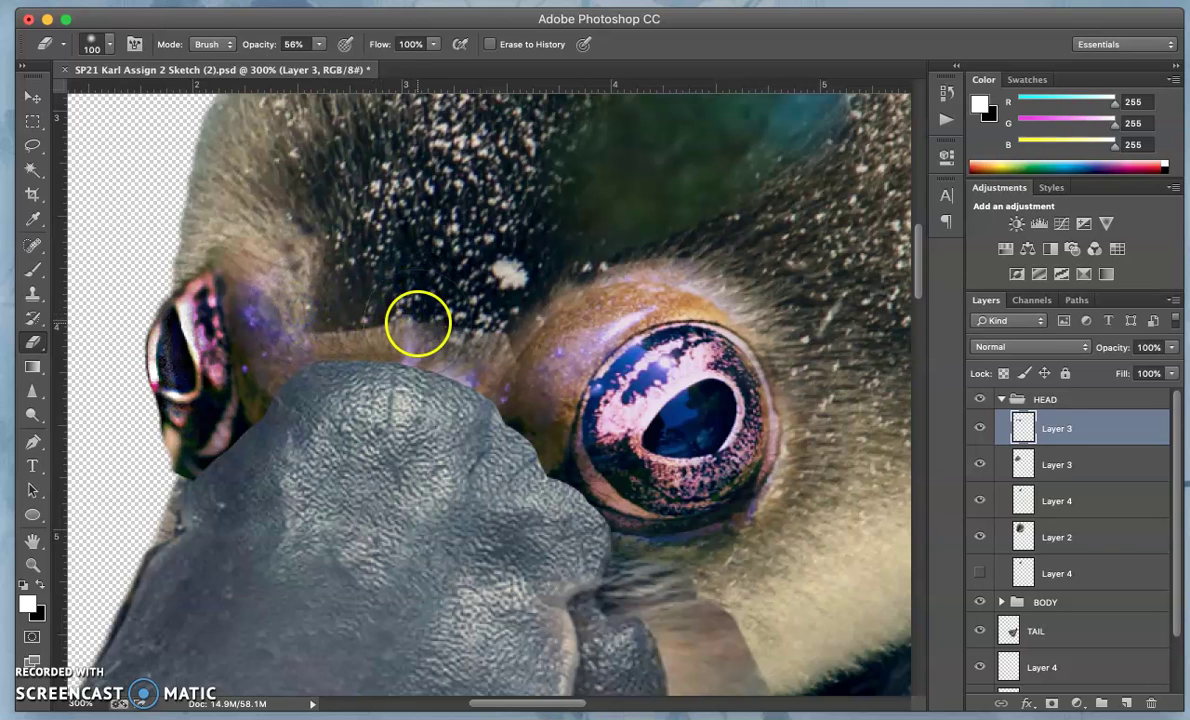
pyautogui.click(430, 294)
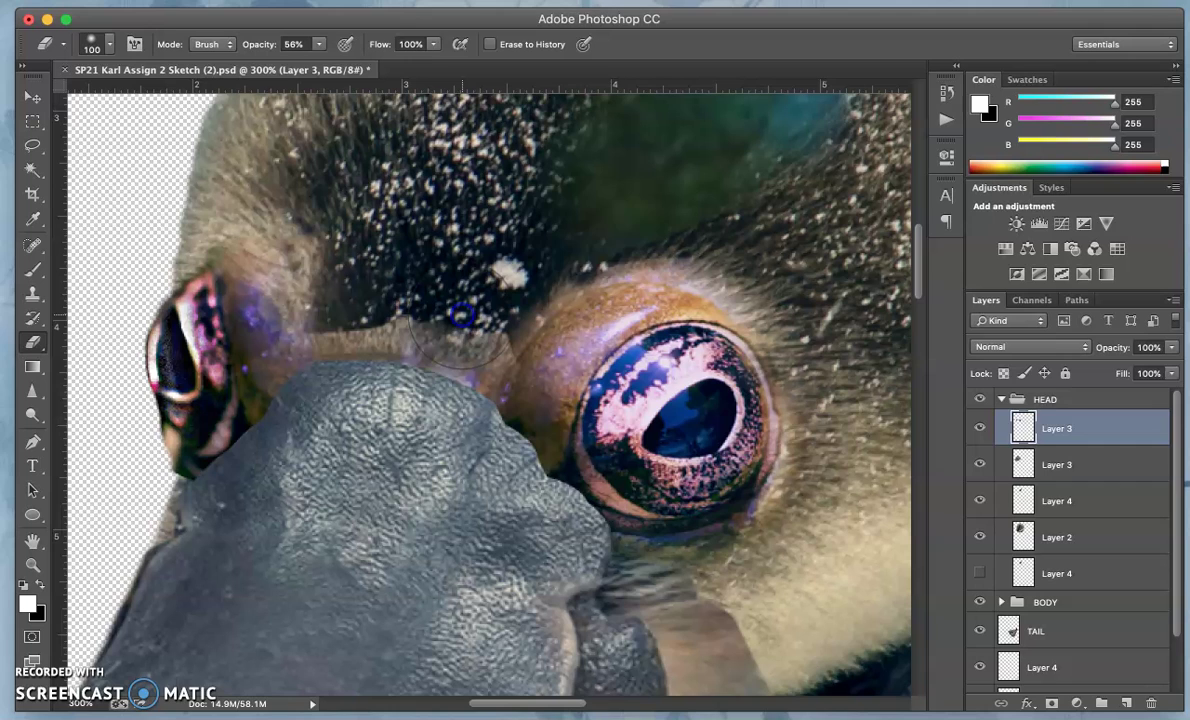
# - Fade the frog skin around the larger eye's upper, outer and inner edges with the semi-opaque Eraser so the fur shows through
pyautogui.click(586, 290)
pyautogui.moveTo(585, 290)
pyautogui.mouseDown()
pyautogui.moveTo(537, 324)
pyautogui.moveTo(672, 261)
pyautogui.moveTo(731, 271)
pyautogui.moveTo(696, 265)
pyautogui.moveTo(690, 280)
pyautogui.moveTo(765, 275)
pyautogui.moveTo(775, 294)
pyautogui.moveTo(694, 290)
pyautogui.moveTo(678, 287)
pyautogui.moveTo(811, 269)
pyautogui.moveTo(830, 299)
pyautogui.moveTo(816, 331)
pyautogui.moveTo(810, 473)
pyautogui.mouseUp()
pyautogui.moveTo(613, 497)
pyautogui.mouseDown()
pyautogui.moveTo(531, 486)
pyautogui.moveTo(500, 436)
pyautogui.moveTo(517, 487)
pyautogui.mouseUp()
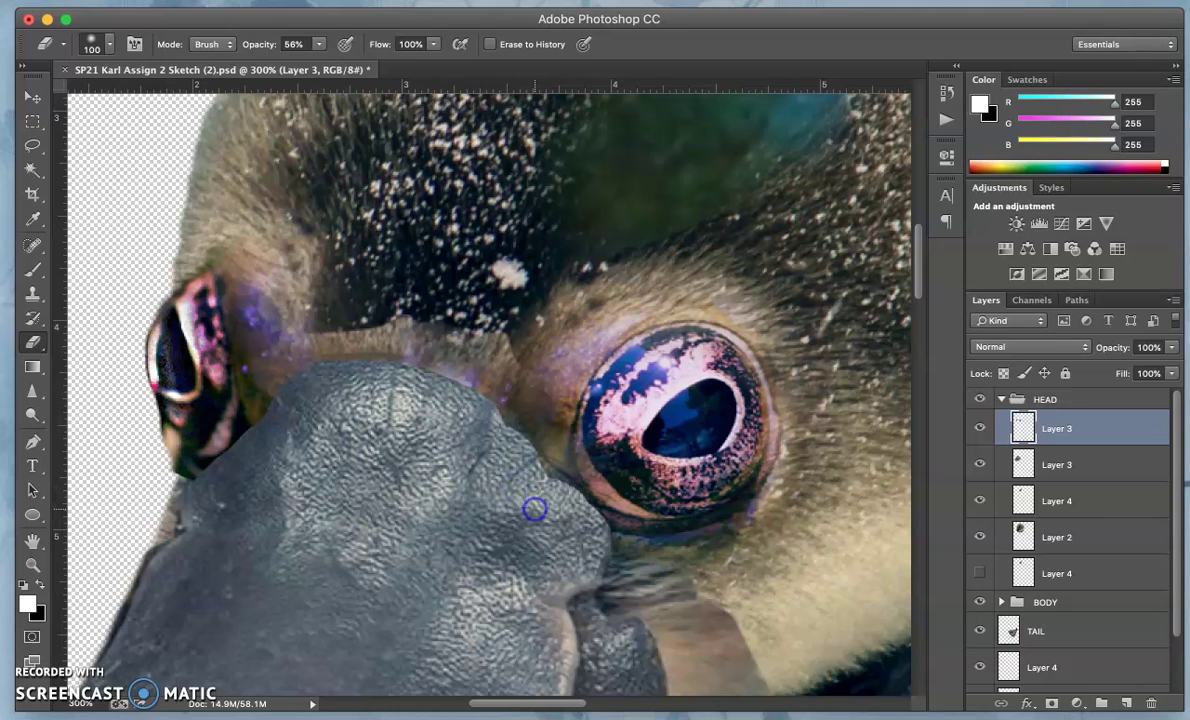
# - Erase the remaining purple frog skin along the top edge of the bill between the eyes
pyautogui.moveTo(428, 386); pyautogui.dragTo(465, 383)
pyautogui.moveTo(398, 352); pyautogui.dragTo(362, 371)
pyautogui.click(420, 361)
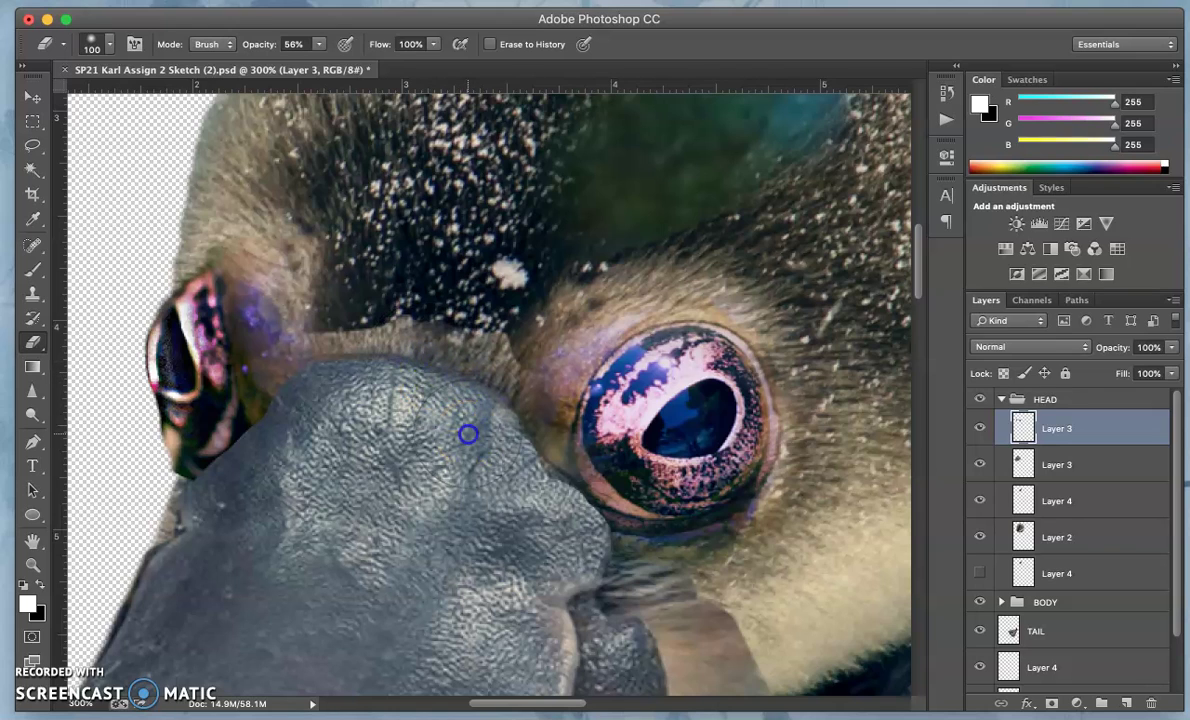
pyautogui.moveTo(477, 447)
pyautogui.mouseDown()
pyautogui.moveTo(489, 480)
pyautogui.moveTo(341, 372)
pyautogui.moveTo(356, 384)
pyautogui.moveTo(327, 398)
pyautogui.moveTo(291, 450)
pyautogui.moveTo(347, 435)
pyautogui.mouseUp()
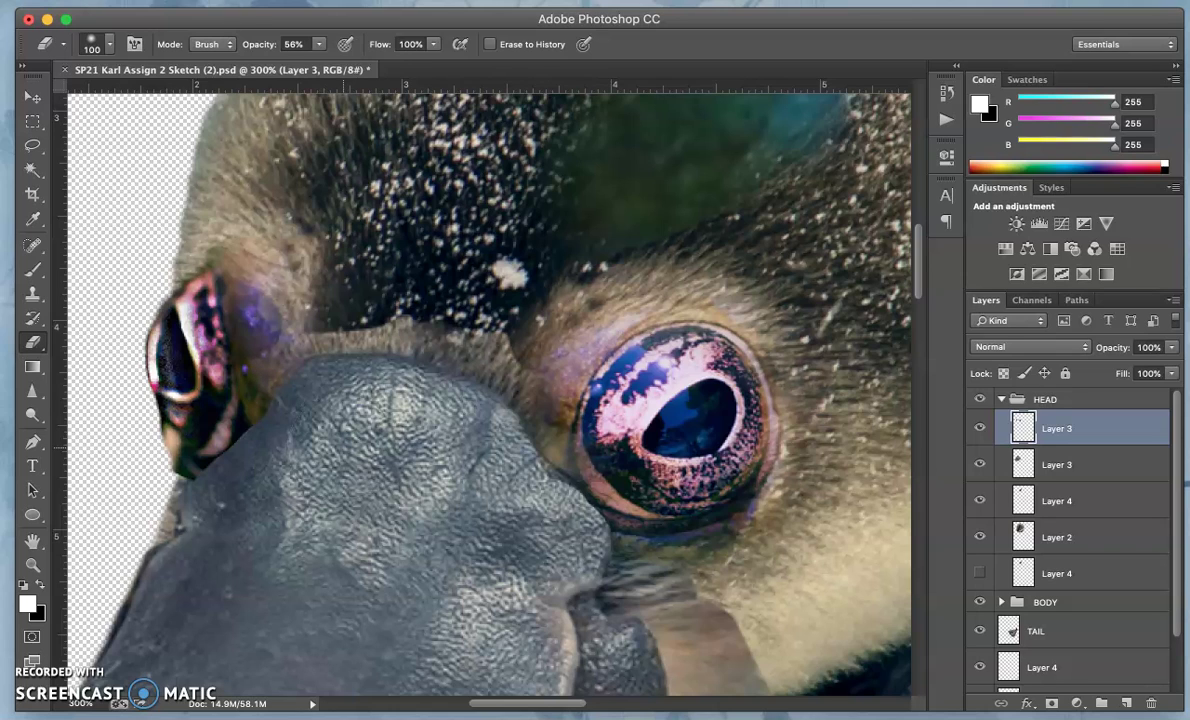
pyautogui.moveTo(303, 448)
pyautogui.mouseDown()
pyautogui.moveTo(345, 457)
pyautogui.moveTo(356, 473)
pyautogui.moveTo(393, 472)
pyautogui.moveTo(384, 502)
pyautogui.mouseUp()
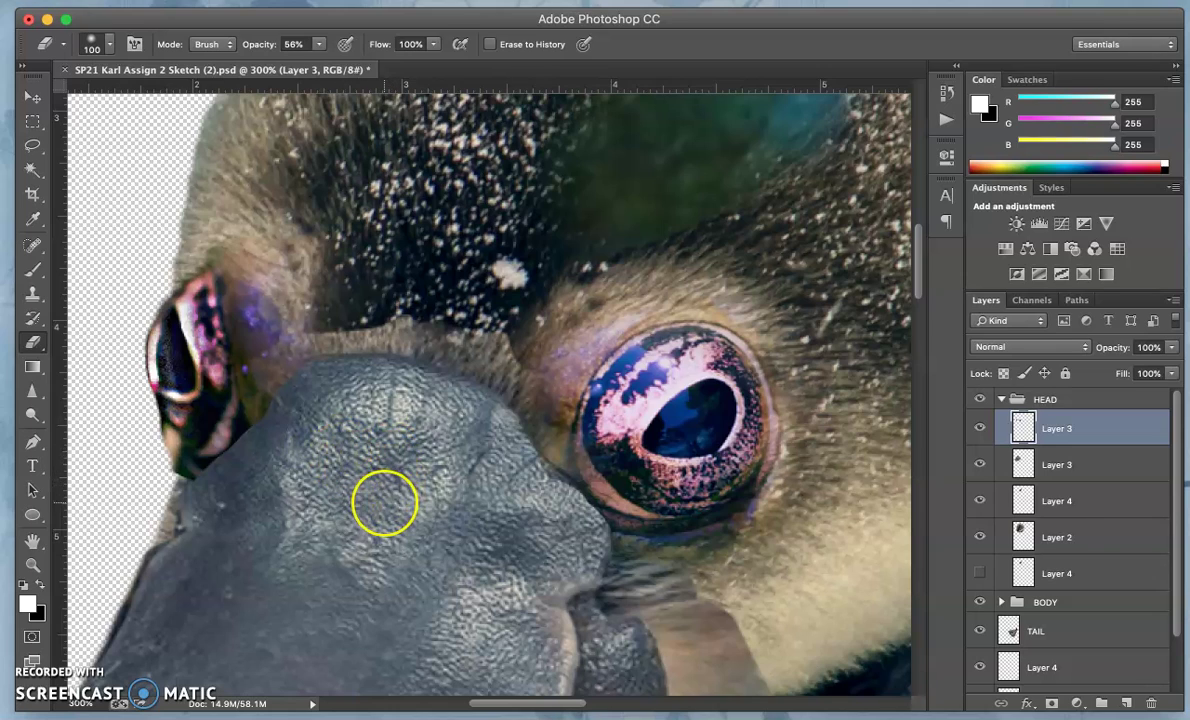
# - Start a Hue/Saturation adjustment on the frog-eye layer and set the Magentas hue to -30
pyautogui.scroll(-5, 384, 502)
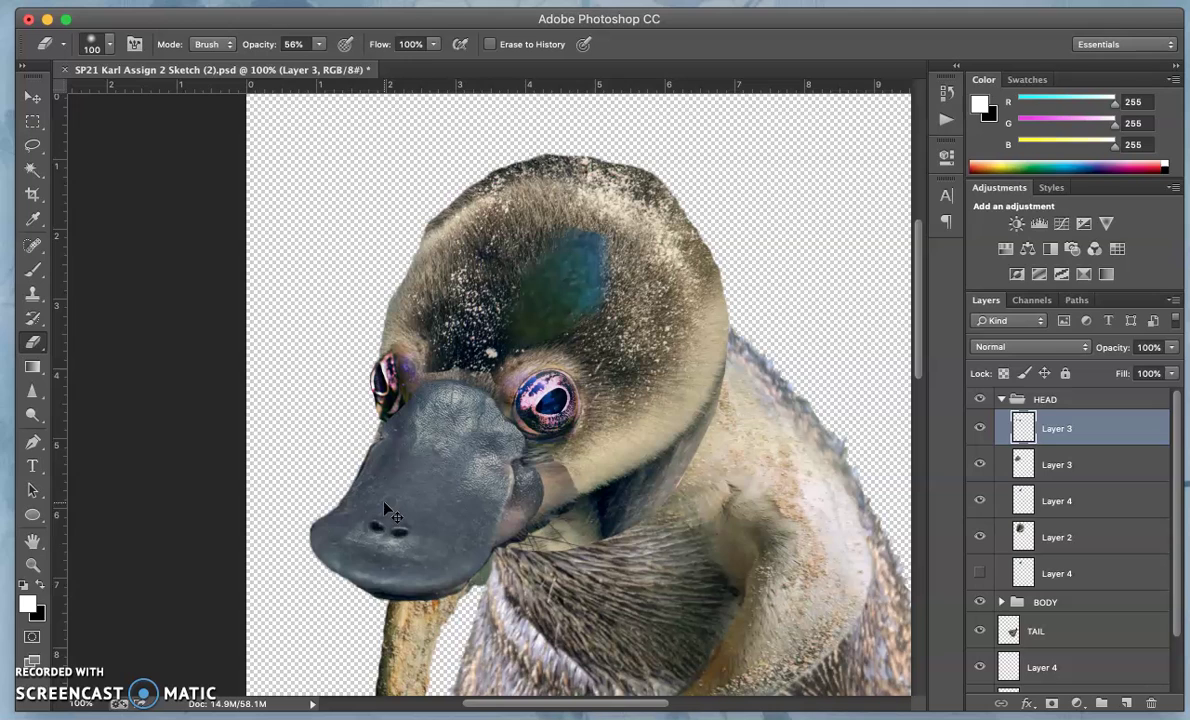
pyautogui.moveTo(505, 412)
pyautogui.mouseDown()
pyautogui.moveTo(545, 444)
pyautogui.moveTo(608, 433)
pyautogui.moveTo(491, 372)
pyautogui.mouseUp()
pyautogui.scroll(3, 428, 408)
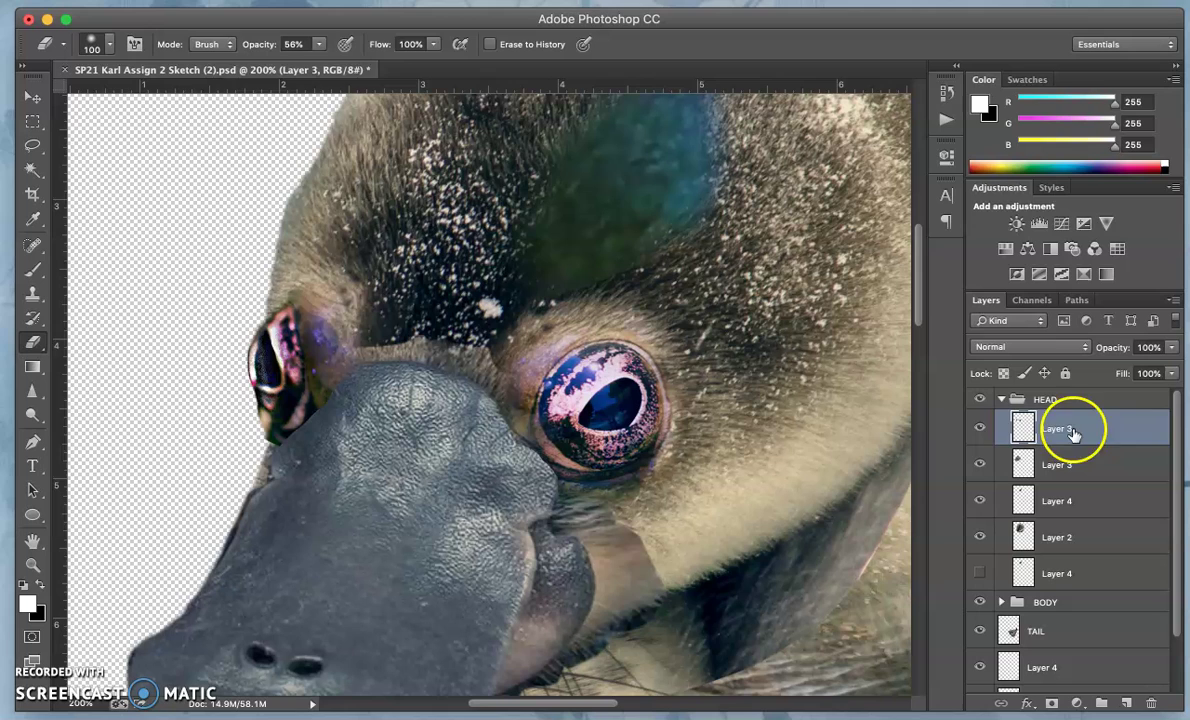
pyautogui.click(218, 1)
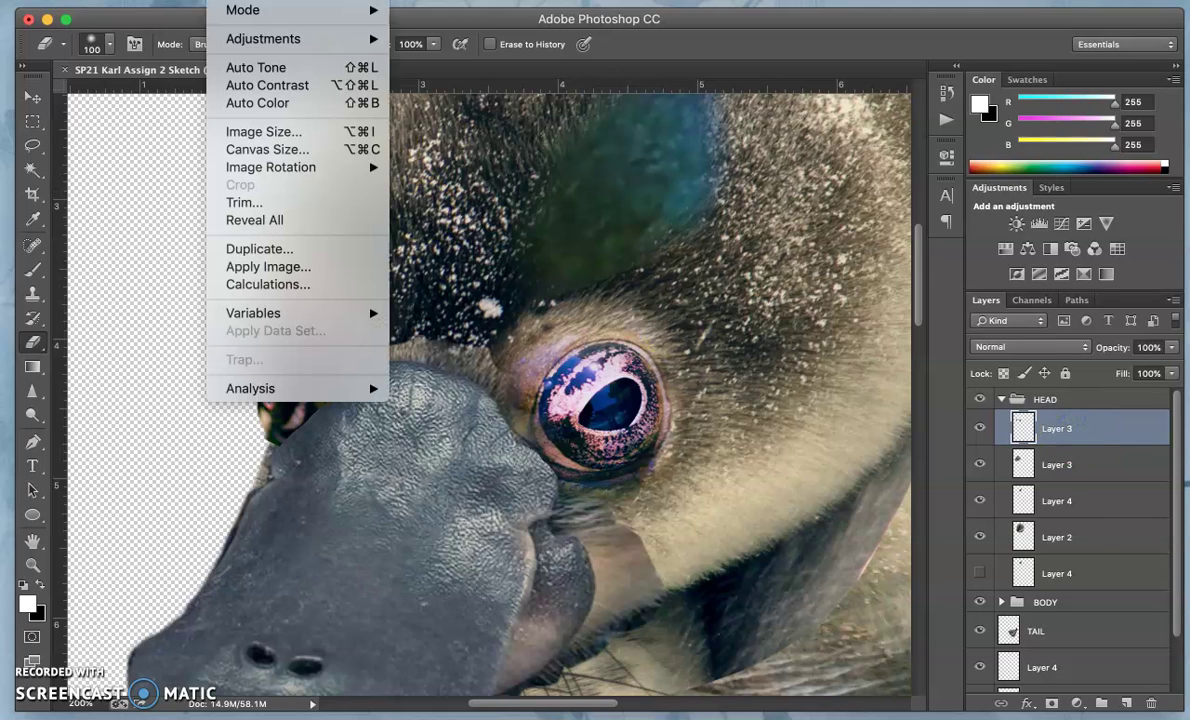
pyautogui.moveTo(250, 36)
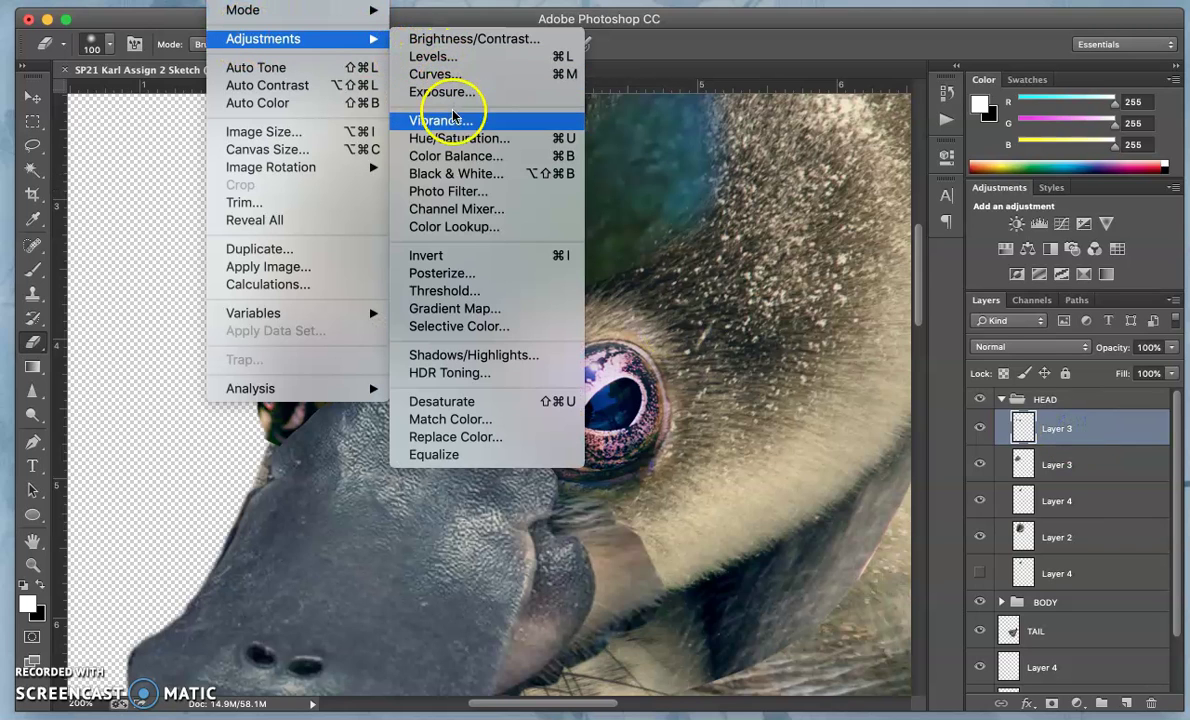
pyautogui.click(456, 140)
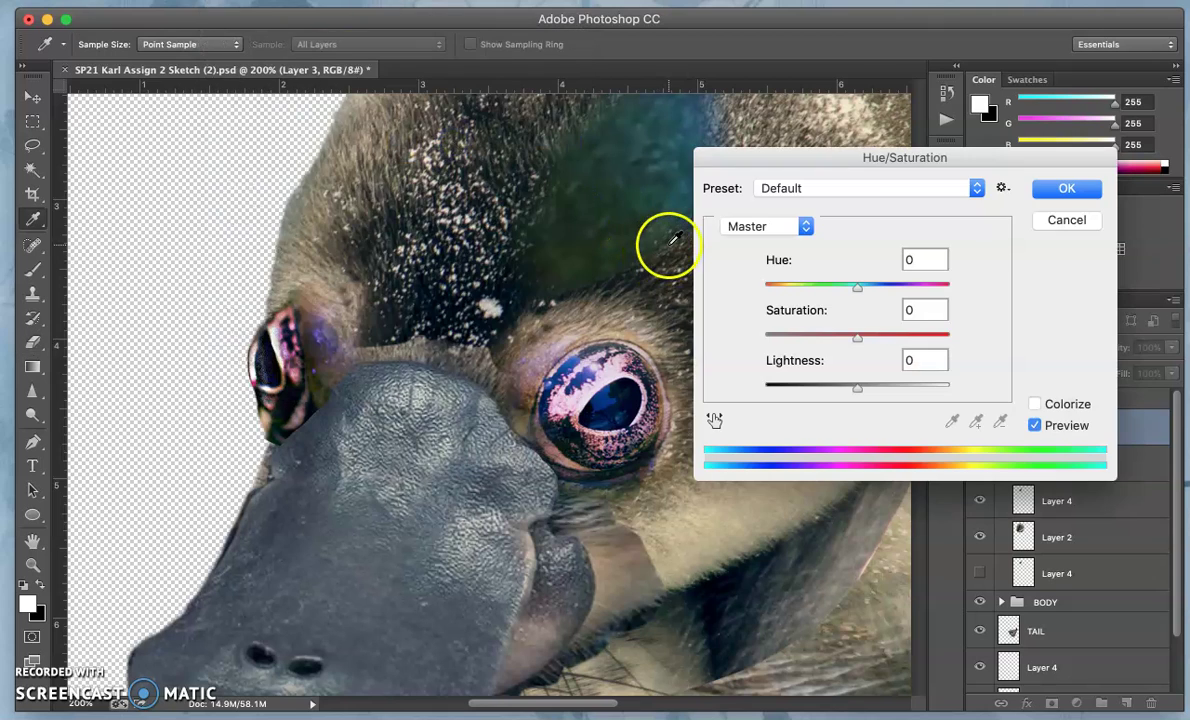
pyautogui.click(810, 227)
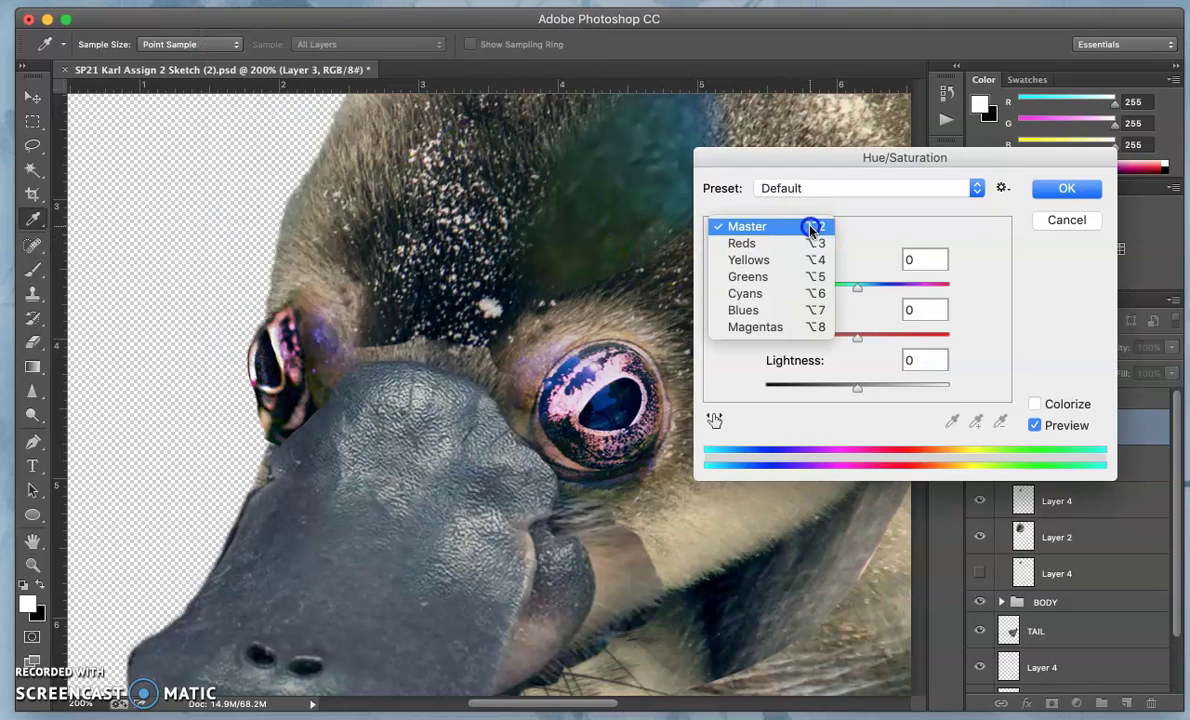
pyautogui.click(765, 326)
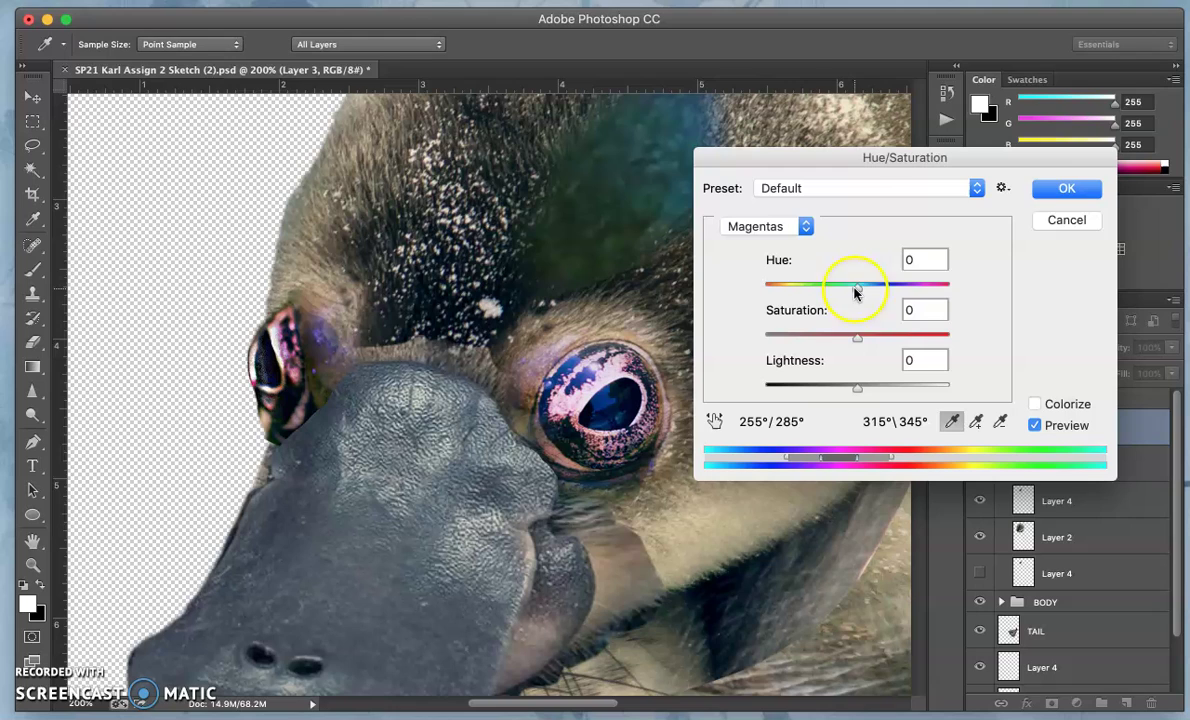
pyautogui.moveTo(855, 291); pyautogui.dragTo(829, 287)
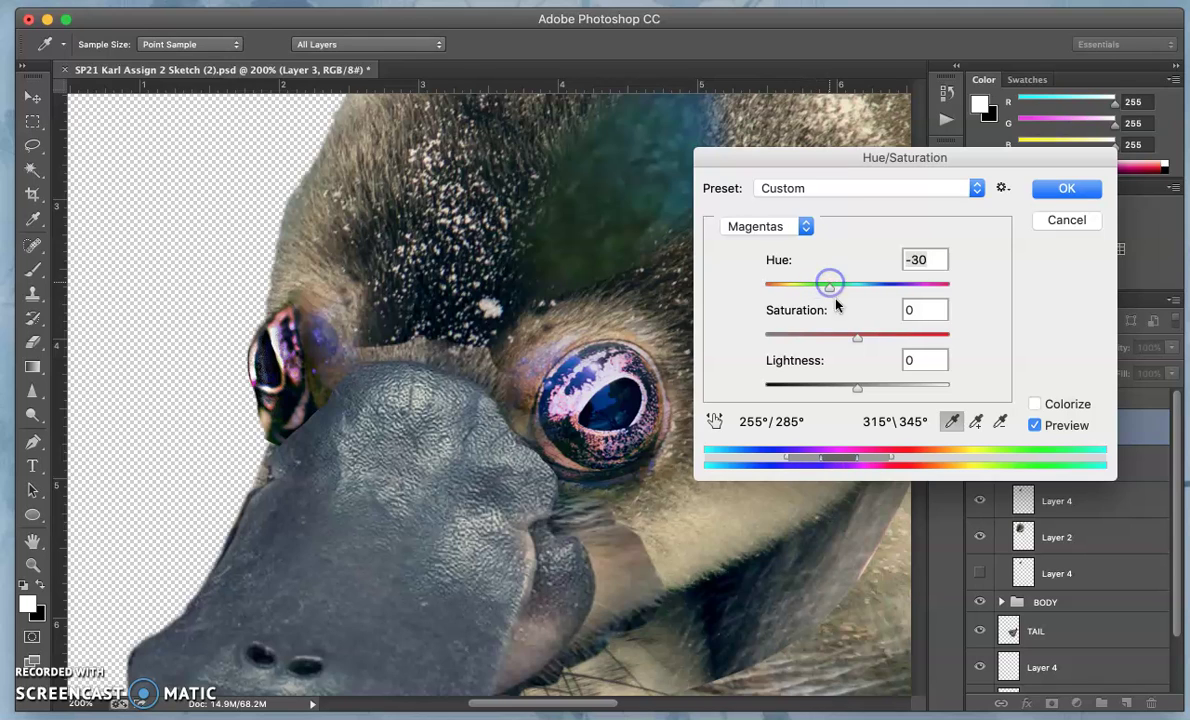
# - Set the Magentas saturation to +57 and lightness to -46
pyautogui.moveTo(878, 342); pyautogui.dragTo(878, 340)
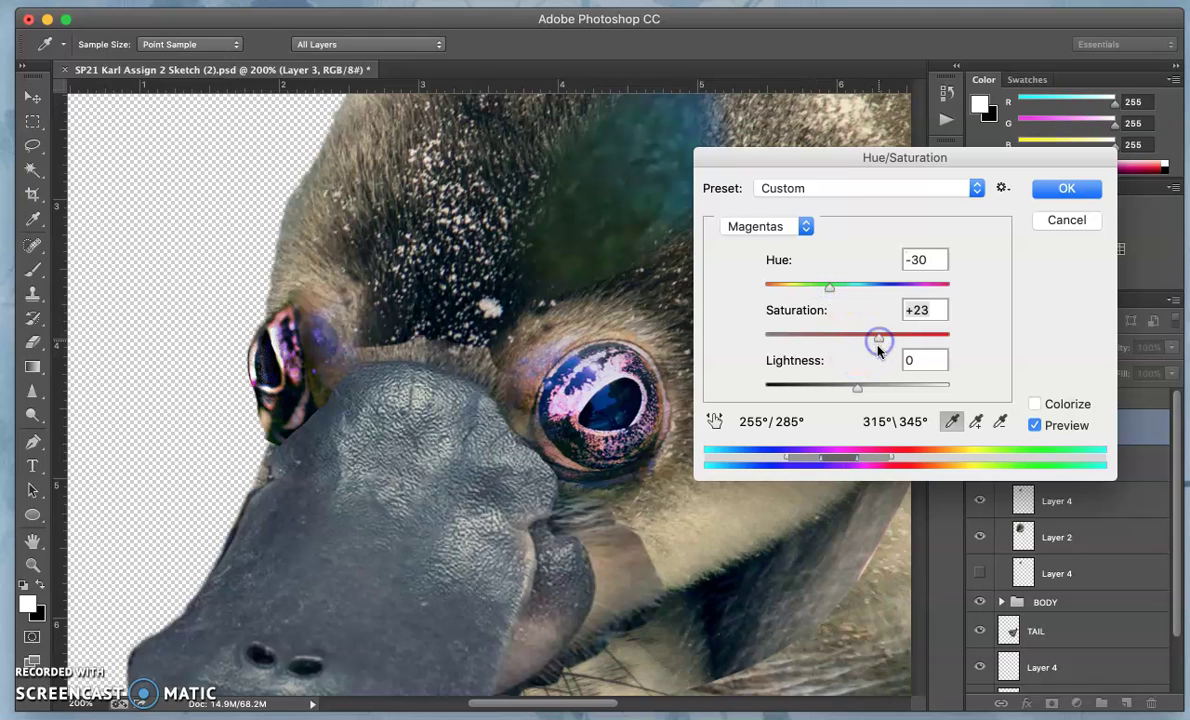
pyautogui.moveTo(857, 391); pyautogui.dragTo(878, 391)
pyautogui.moveTo(853, 390); pyautogui.dragTo(800, 389)
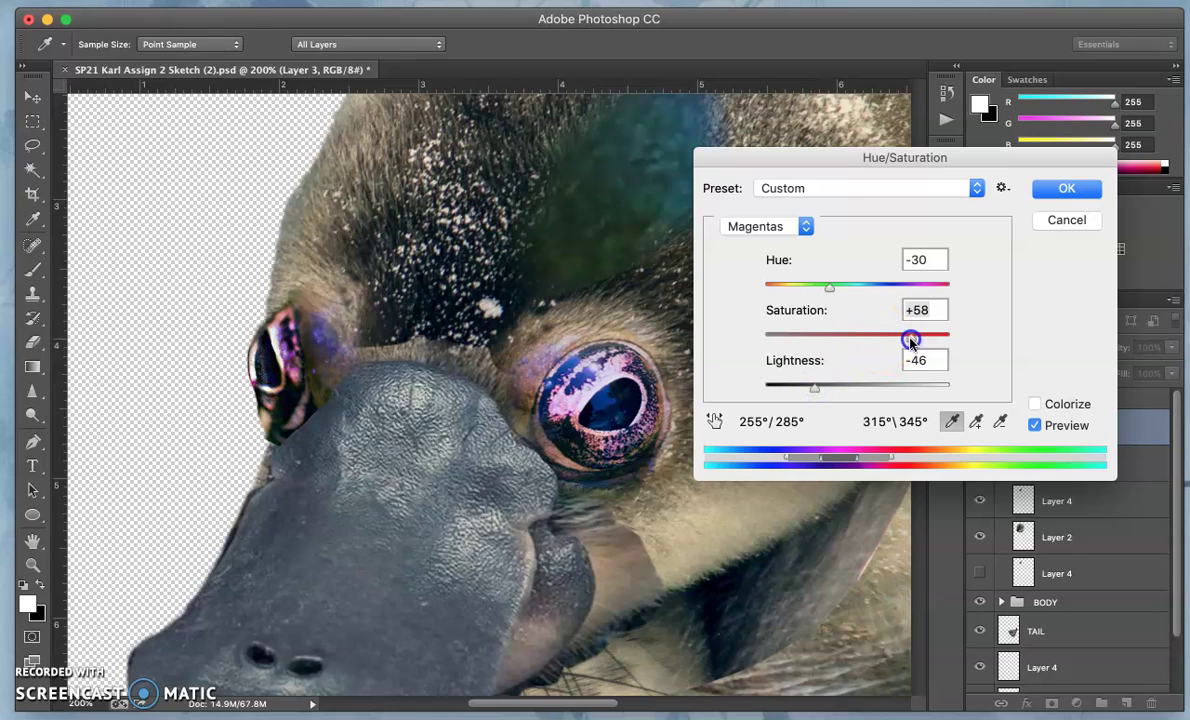
# - Set the Reds to hue +5, saturation +15 and lightness -22, and apply the Hue/Saturation adjustment
pyautogui.click(806, 226)
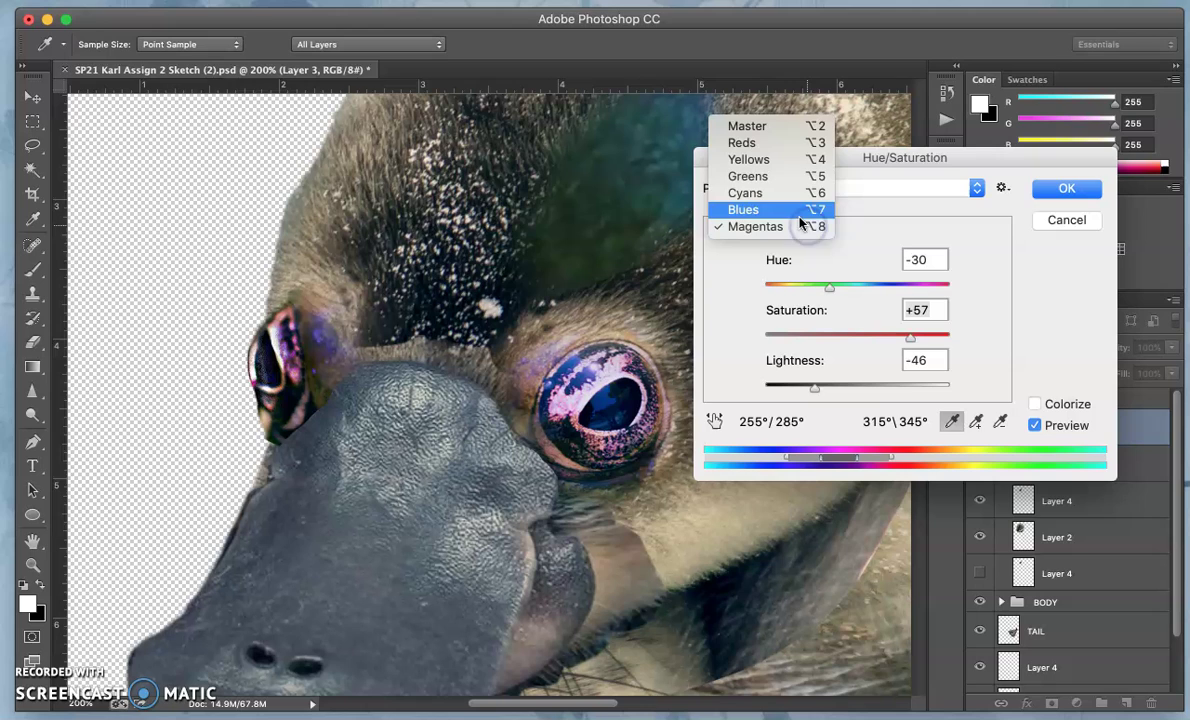
pyautogui.click(785, 145)
pyautogui.moveTo(856, 287)
pyautogui.mouseDown()
pyautogui.moveTo(841, 289)
pyautogui.moveTo(895, 287)
pyautogui.moveTo(871, 287)
pyautogui.mouseUp()
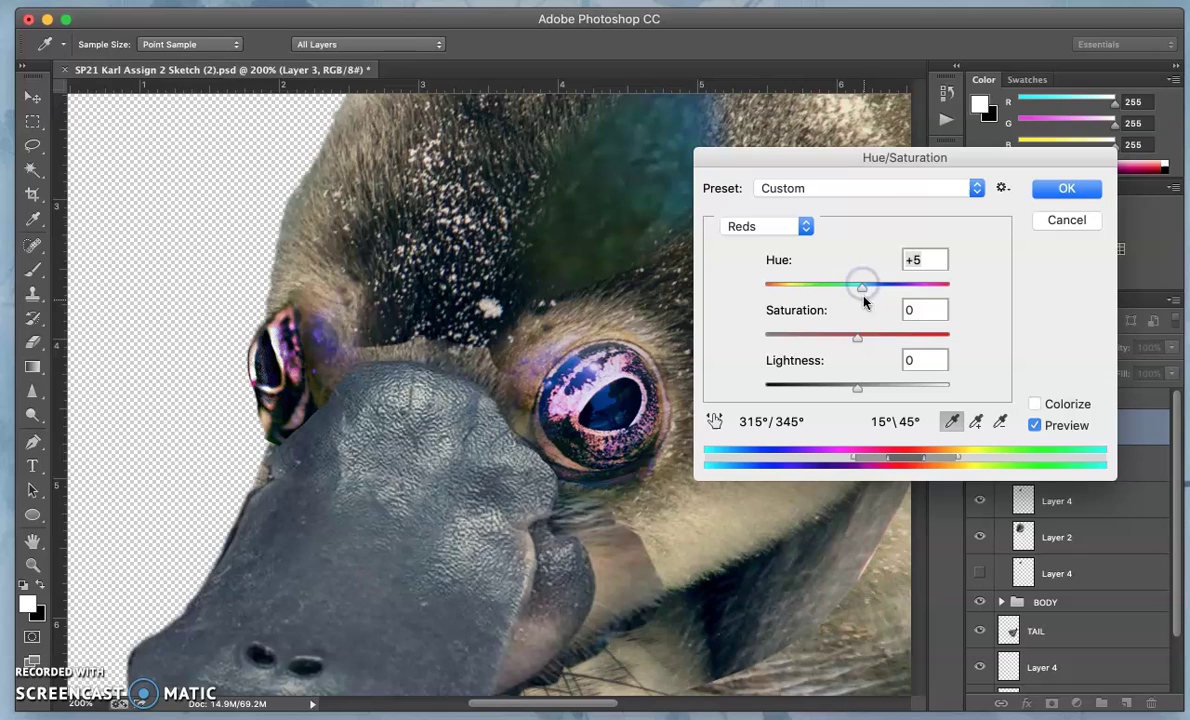
pyautogui.moveTo(858, 337)
pyautogui.mouseDown()
pyautogui.moveTo(882, 336)
pyautogui.moveTo(873, 341)
pyautogui.mouseUp()
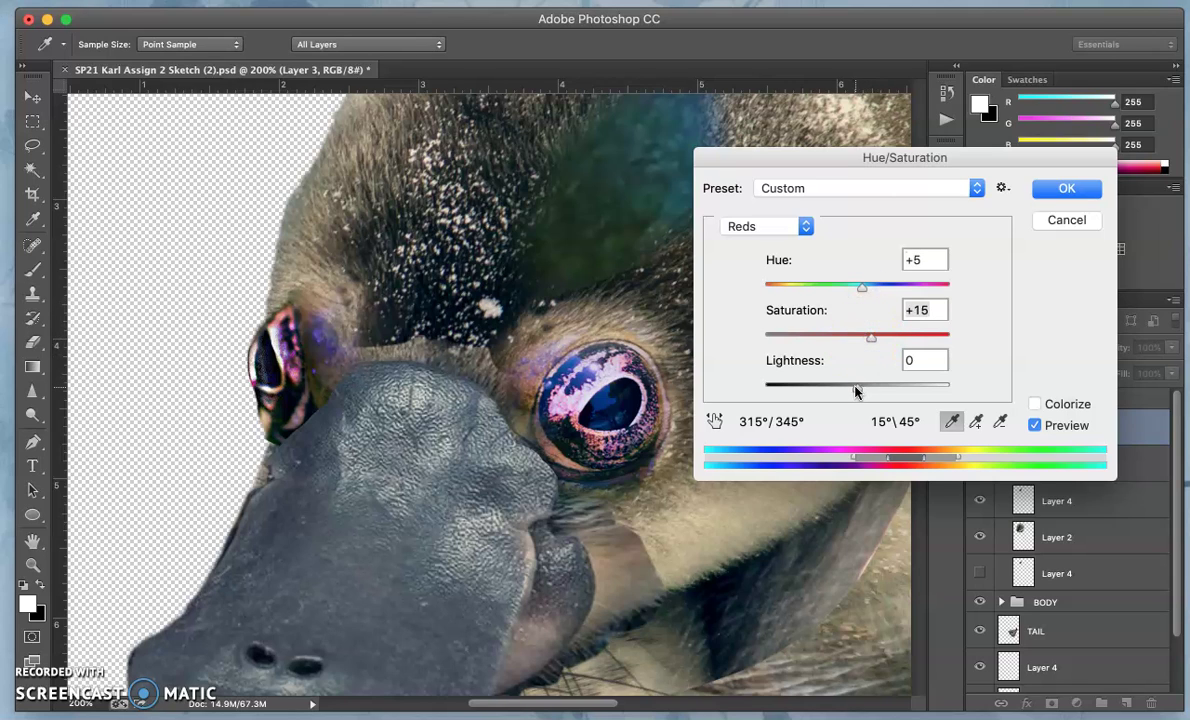
pyautogui.moveTo(856, 390); pyautogui.dragTo(837, 391)
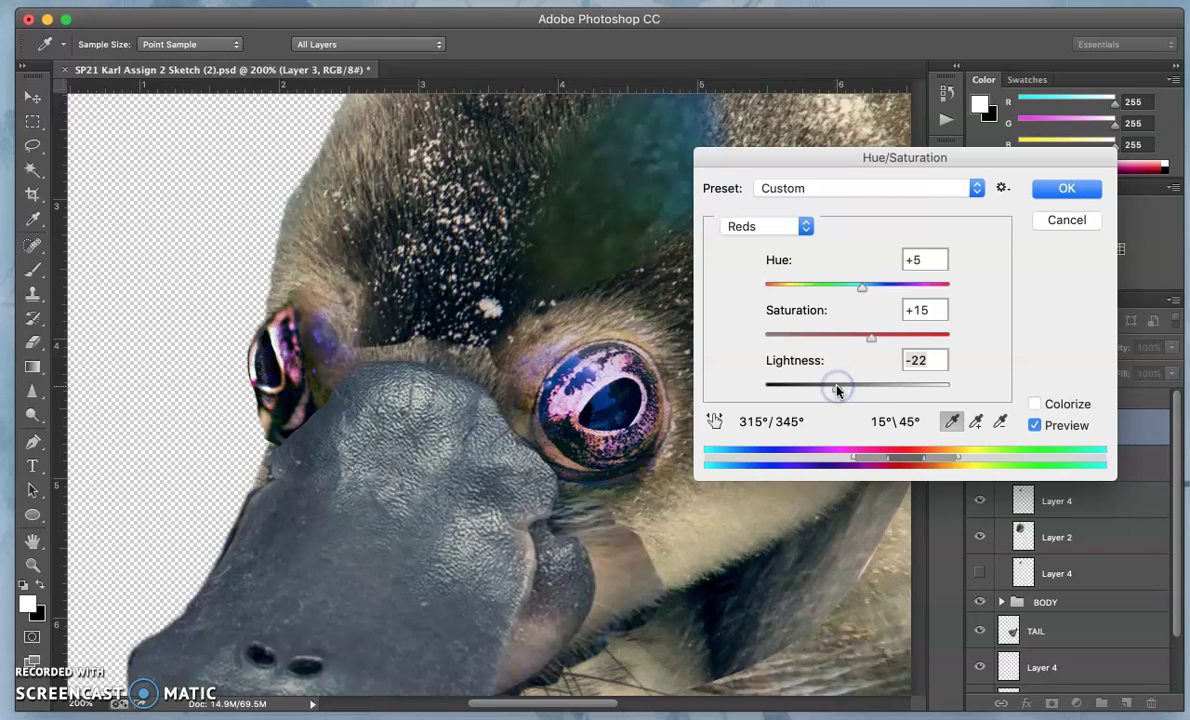
pyautogui.click(1060, 188)
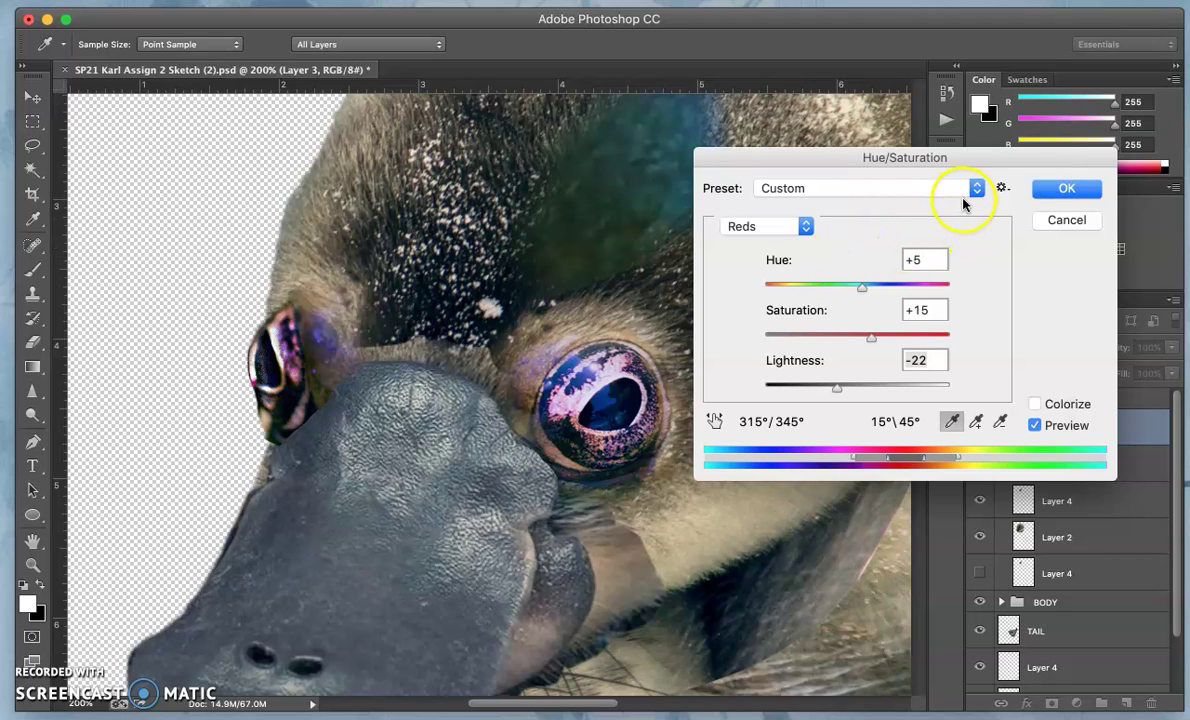
pyautogui.click(1048, 189)
pyautogui.press('e')
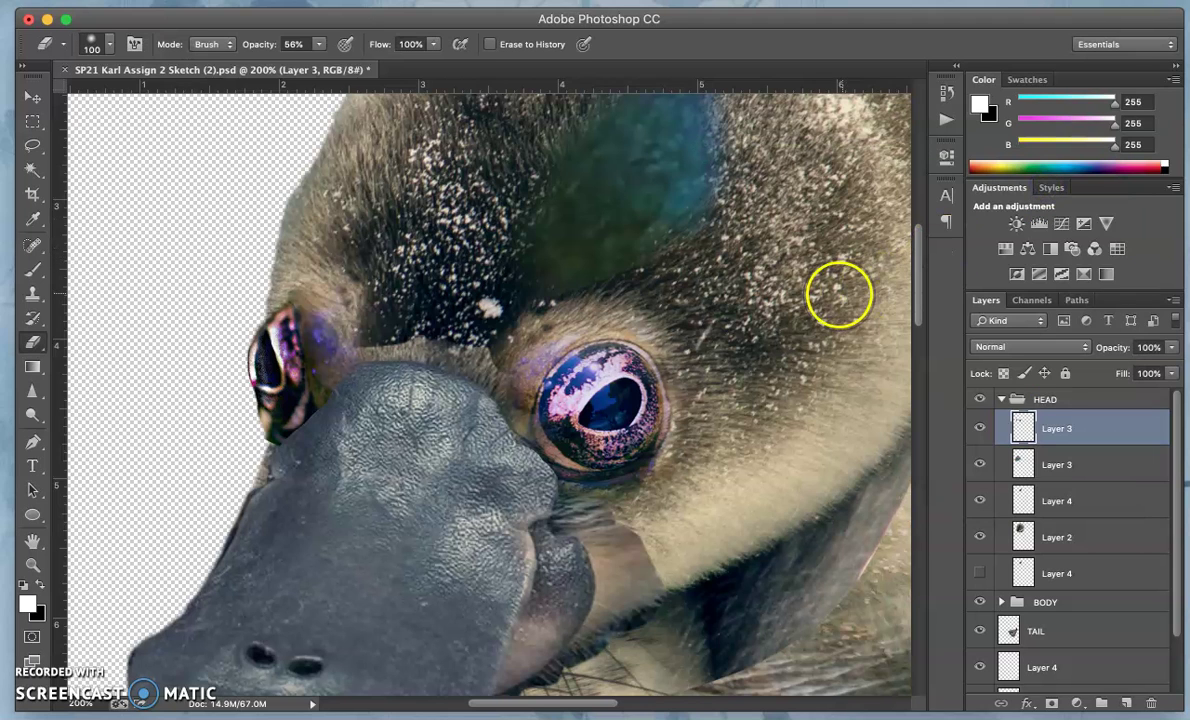
# - Lighten the midtones of the smaller eye's iris with the Dodge tool
pyautogui.press('super+minus')
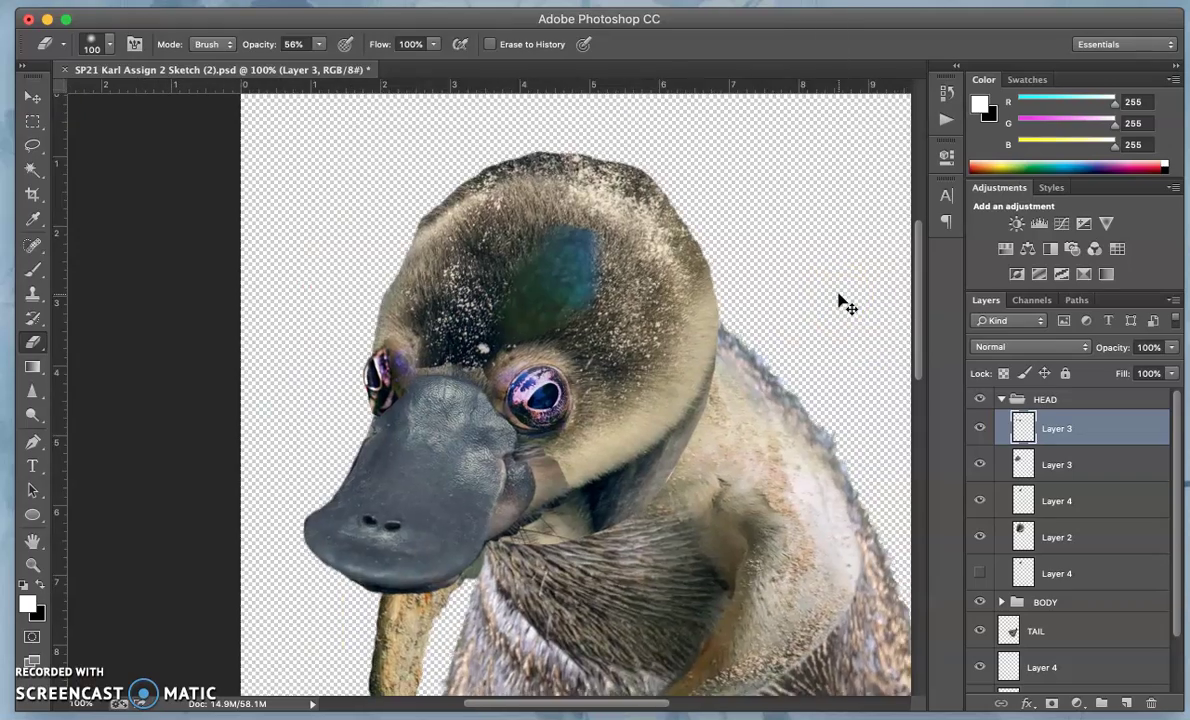
pyautogui.press('super+minus')
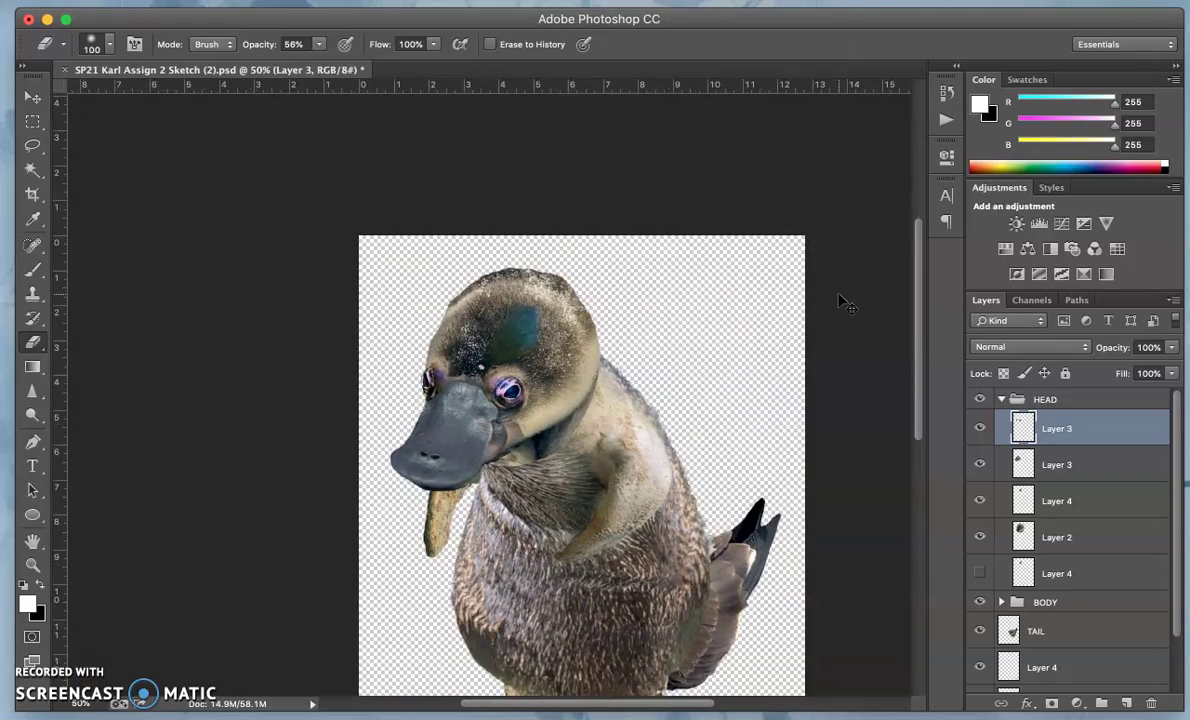
pyautogui.press('super+plus')
pyautogui.press('super+plus')
pyautogui.press('super+plus')
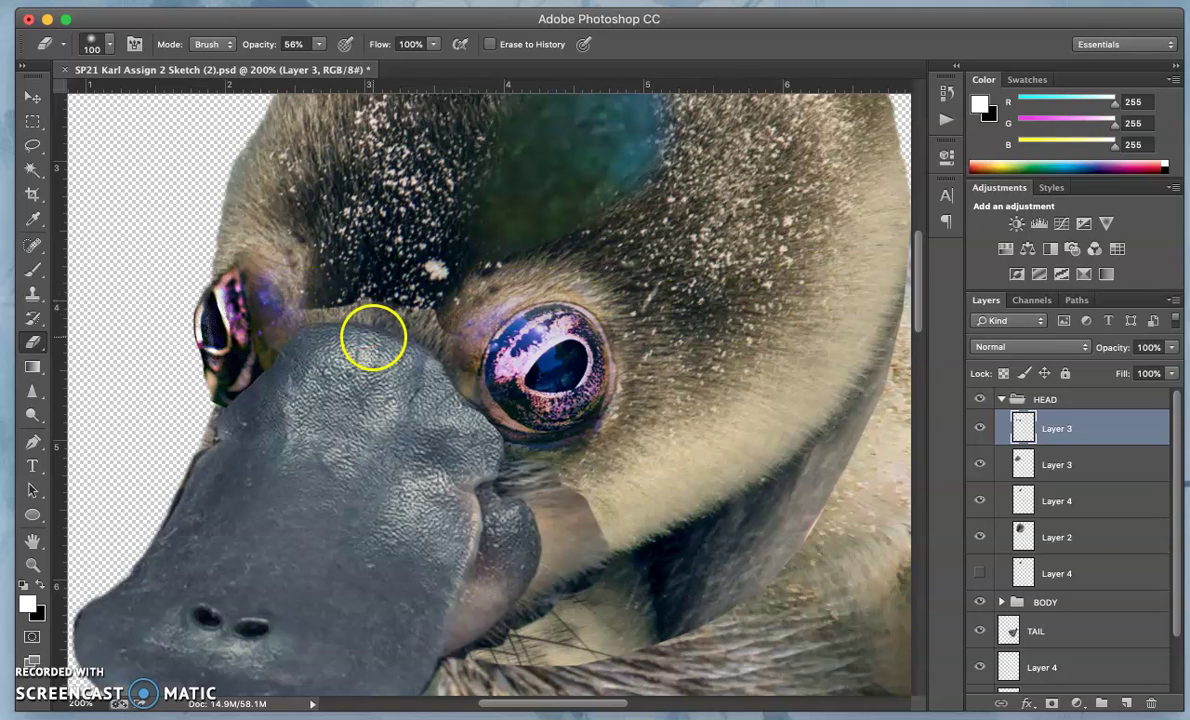
pyautogui.click(33, 413)
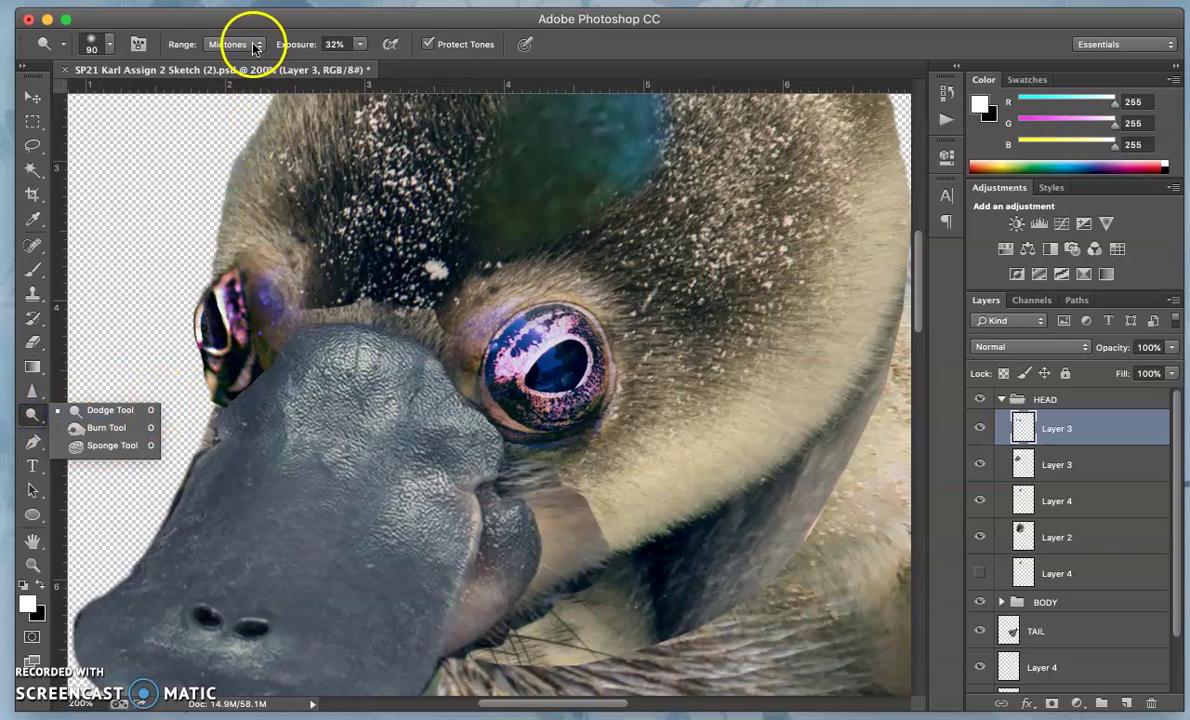
pyautogui.click(250, 292)
pyautogui.moveTo(236, 270); pyautogui.dragTo(245, 345)
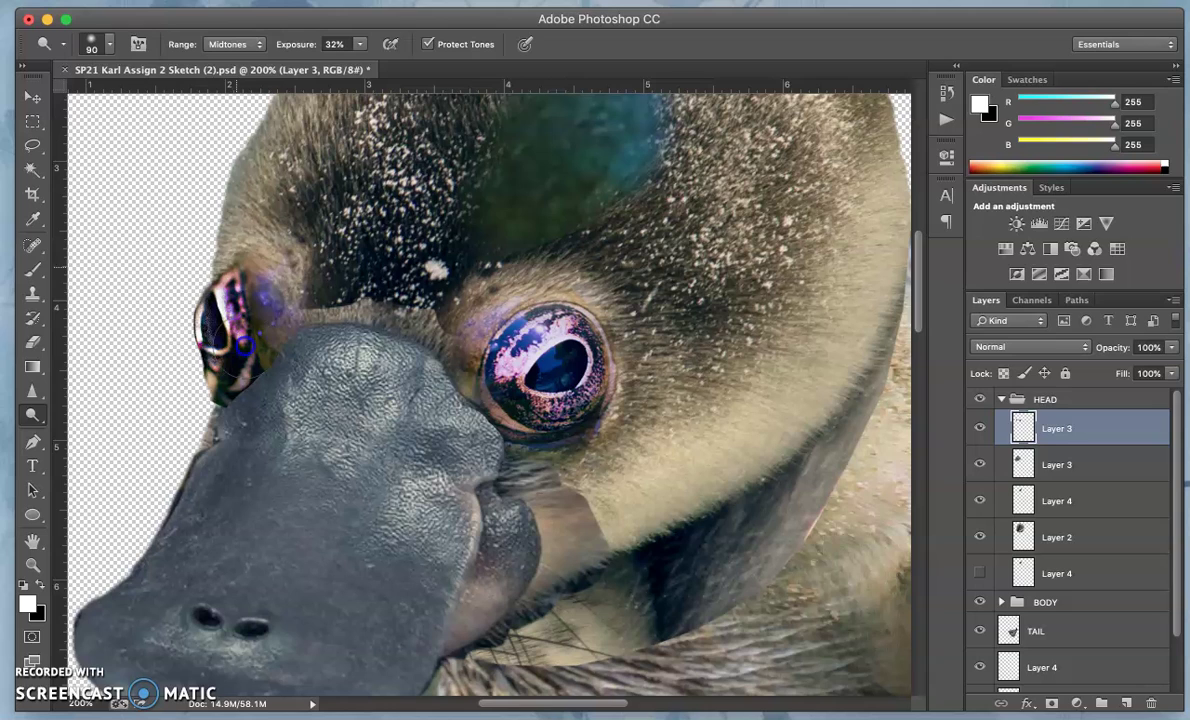
pyautogui.moveTo(241, 284); pyautogui.dragTo(232, 345)
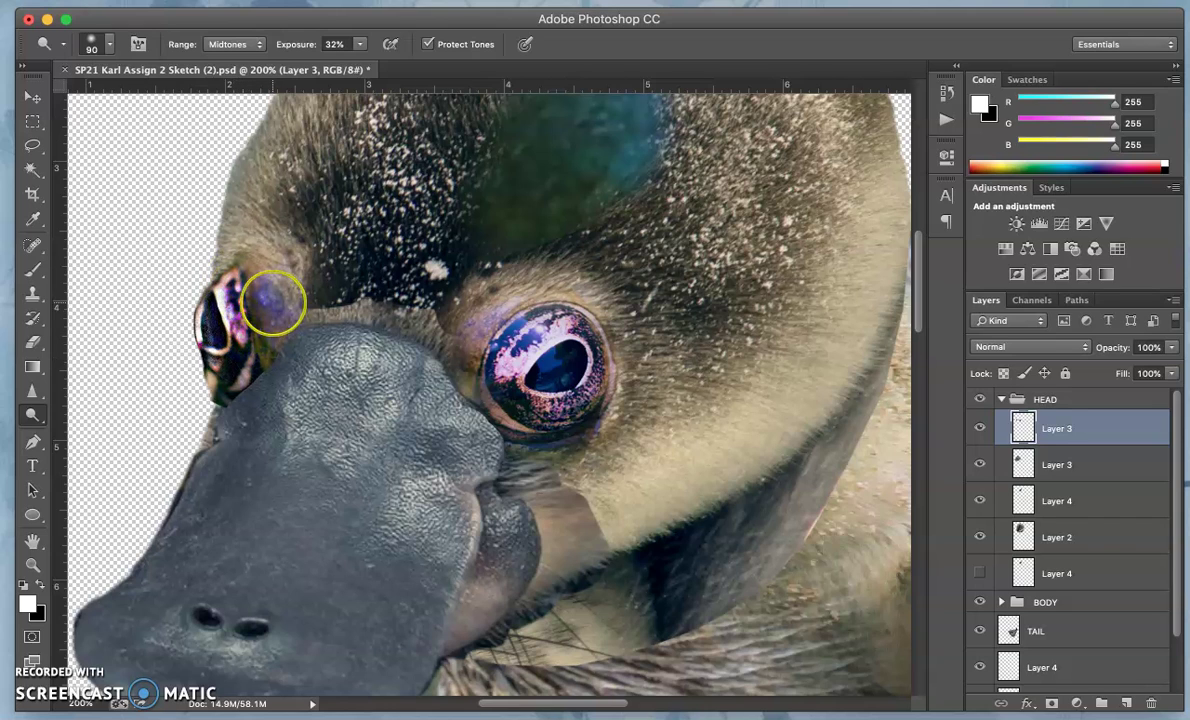
# - Dodge the purple skin beside the smaller eye, then the larger eye's iris and outer rim
pyautogui.moveTo(273, 282)
pyautogui.mouseDown()
pyautogui.moveTo(283, 311)
pyautogui.moveTo(279, 277)
pyautogui.moveTo(269, 293)
pyautogui.mouseUp()
pyautogui.moveTo(487, 335)
pyautogui.mouseDown()
pyautogui.moveTo(555, 322)
pyautogui.moveTo(495, 375)
pyautogui.moveTo(480, 348)
pyautogui.moveTo(512, 283)
pyautogui.moveTo(578, 292)
pyautogui.moveTo(610, 362)
pyautogui.moveTo(369, 354)
pyautogui.moveTo(243, 370)
pyautogui.mouseUp()
pyautogui.click(243, 363)
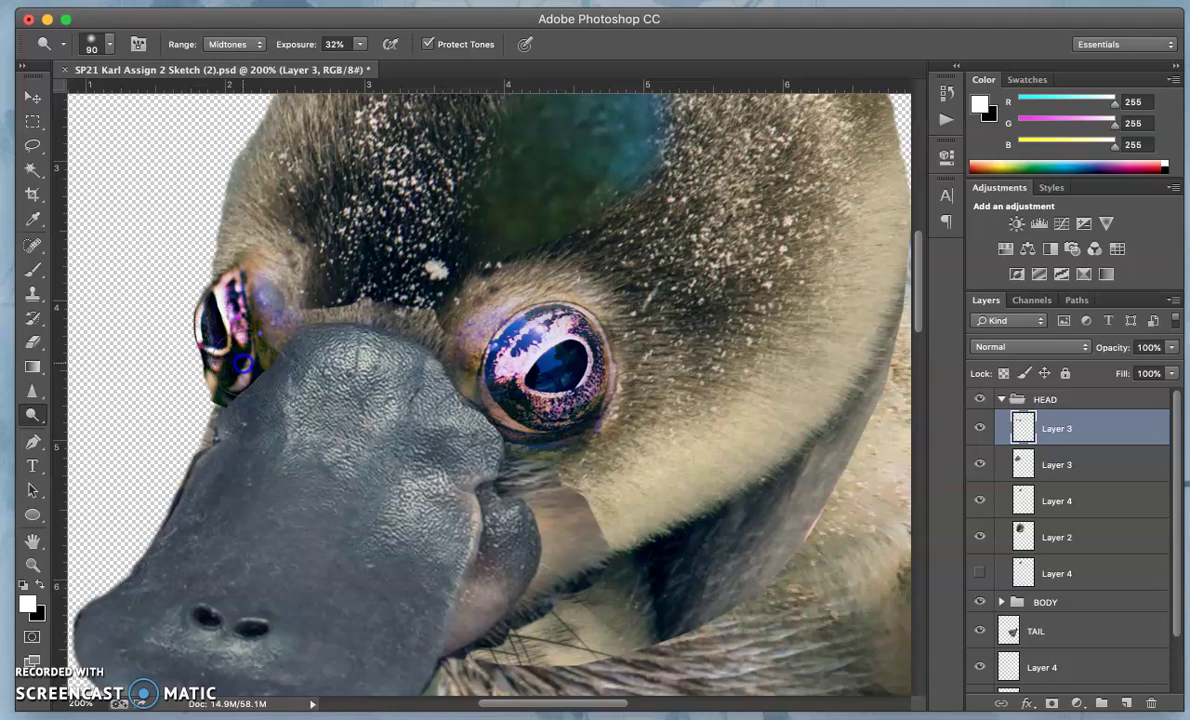
pyautogui.click(568, 423)
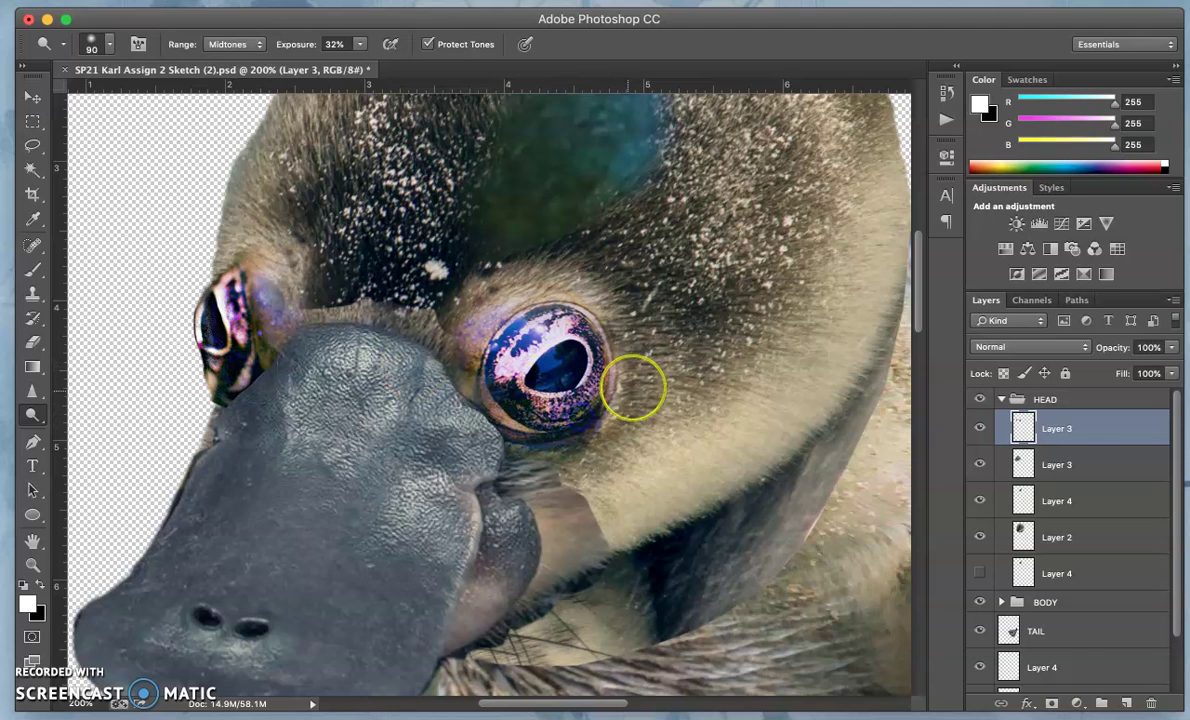
pyautogui.moveTo(633, 390); pyautogui.dragTo(653, 379)
# - Set the Dodge tool's exposure to 18%
pyautogui.press('super+minus')
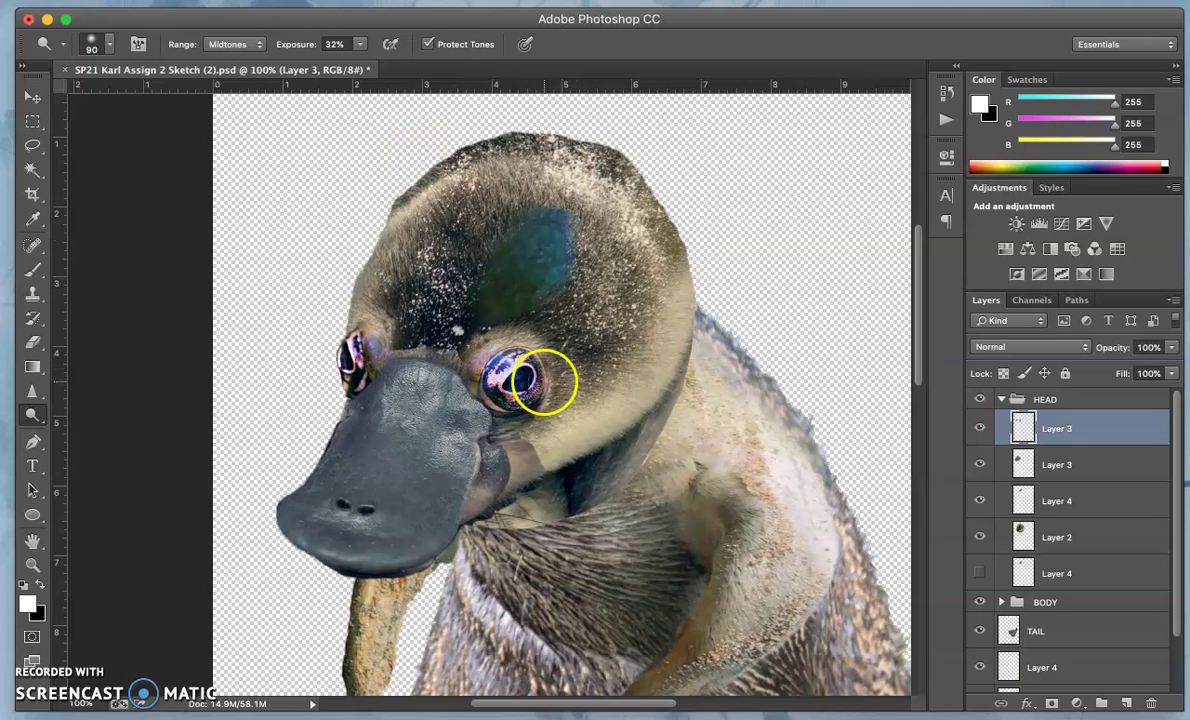
pyautogui.press('super+plus')
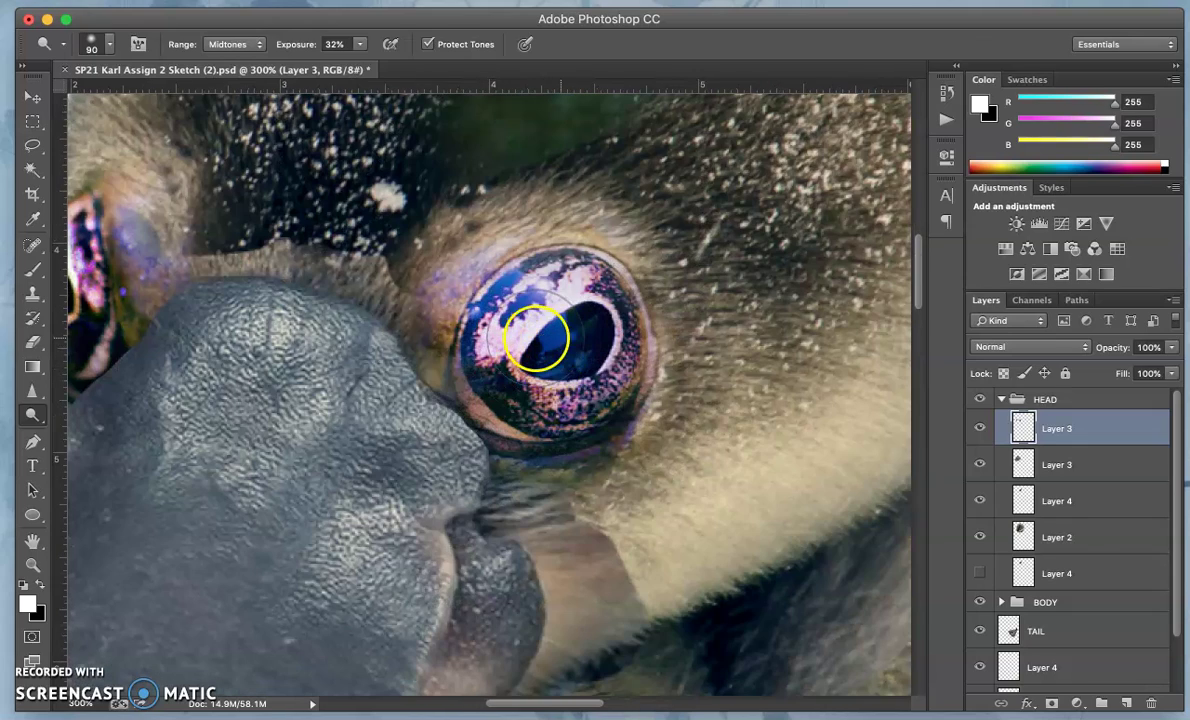
pyautogui.click(359, 47)
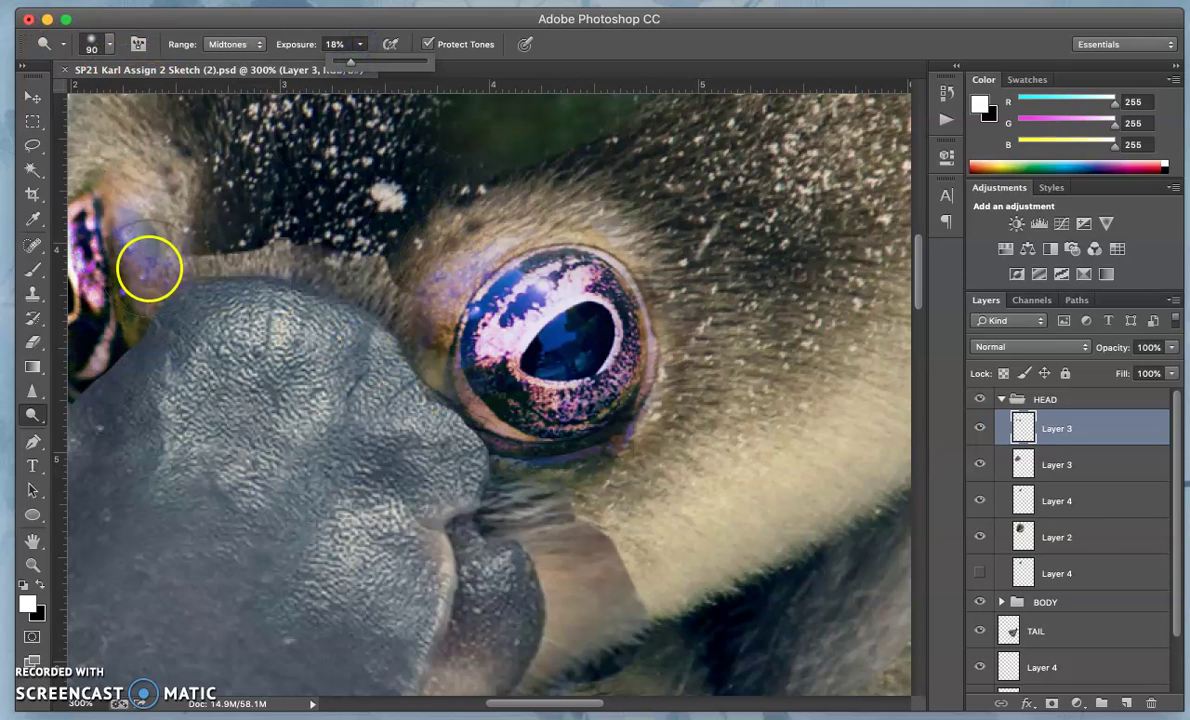
# - Darken the midtones of the larger eye's iris and lower rim with the Burn tool at 12% exposure
pyautogui.click(38, 418)
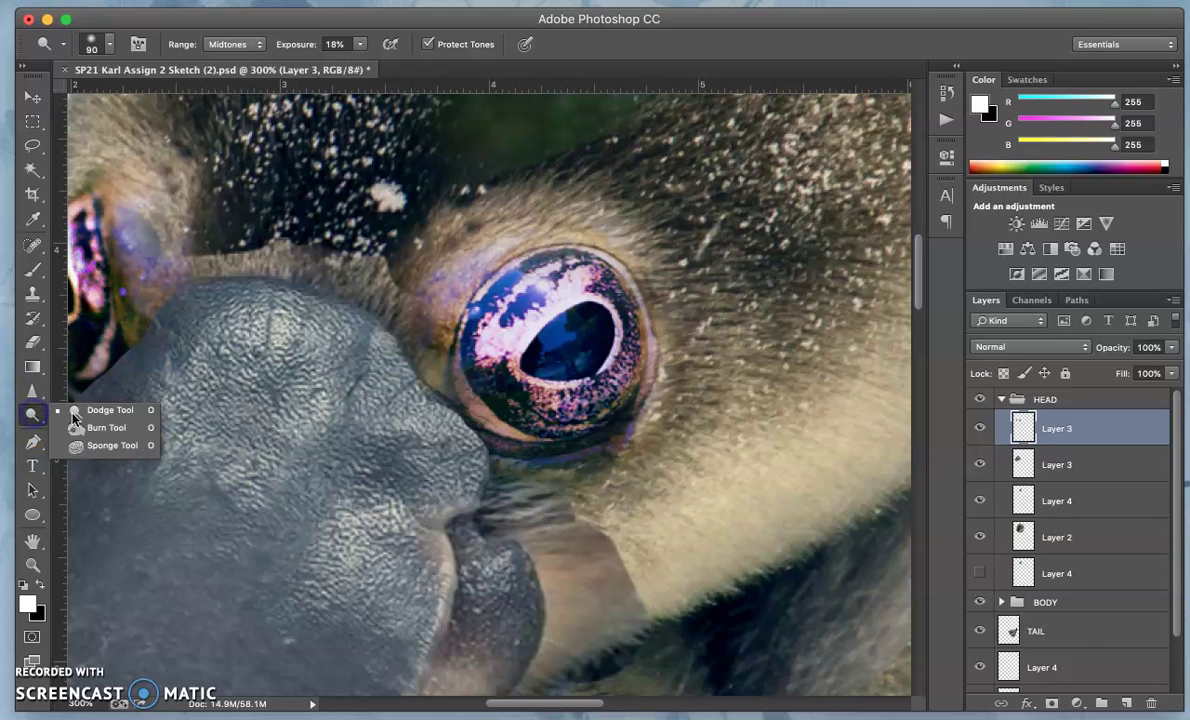
pyautogui.click(88, 428)
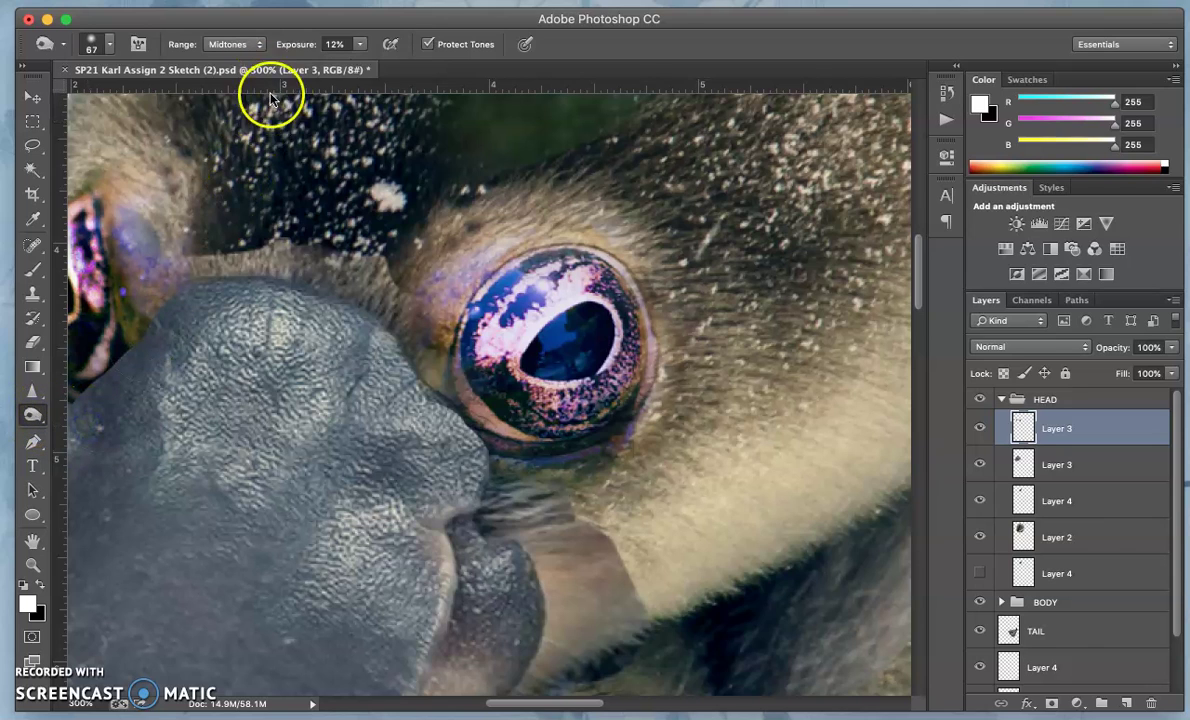
pyautogui.click(508, 360)
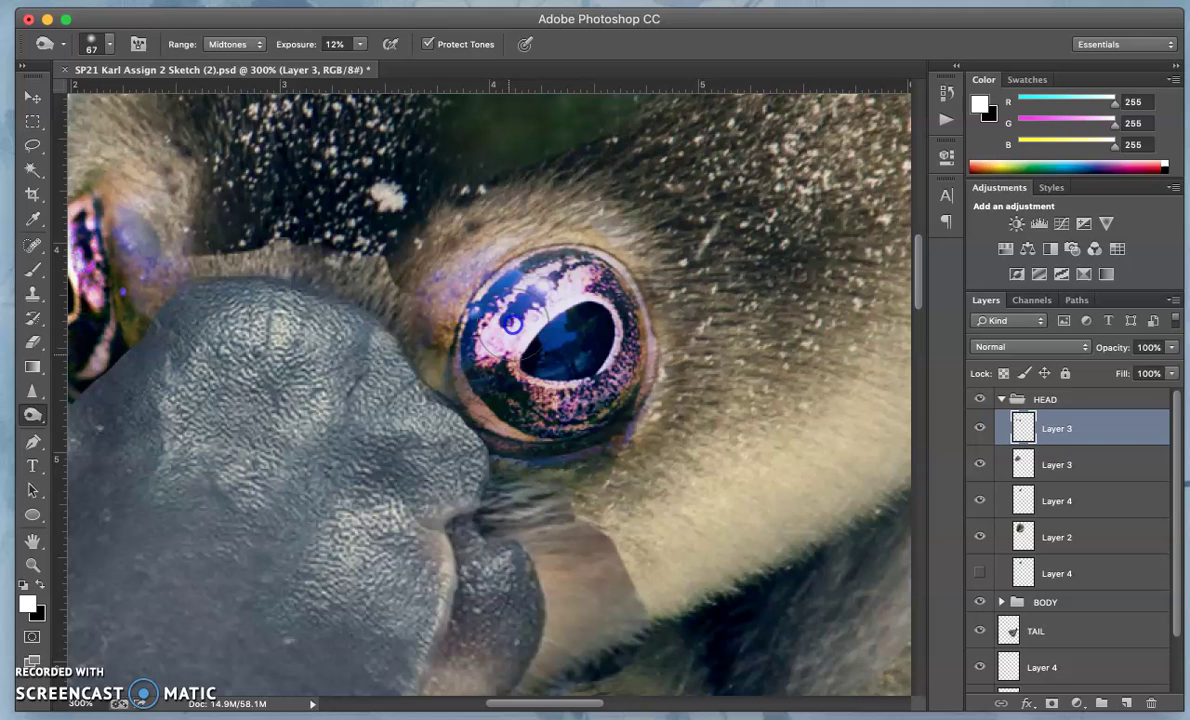
pyautogui.click(518, 339)
pyautogui.click(513, 340)
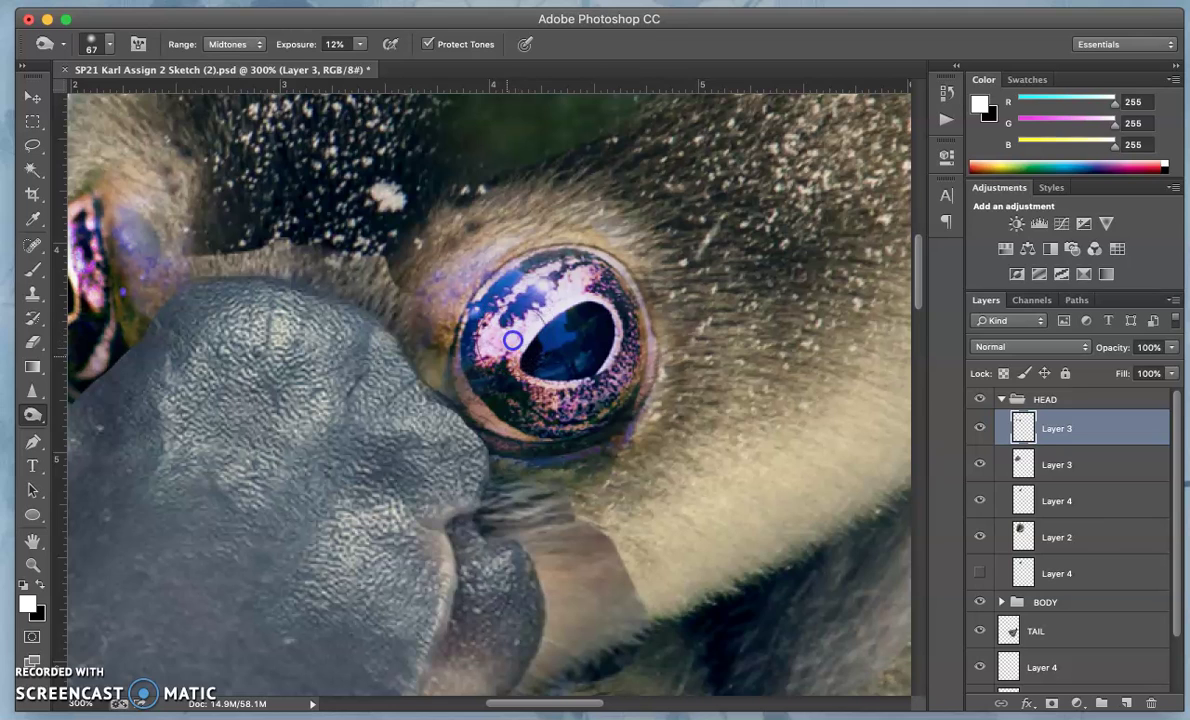
pyautogui.click(529, 412)
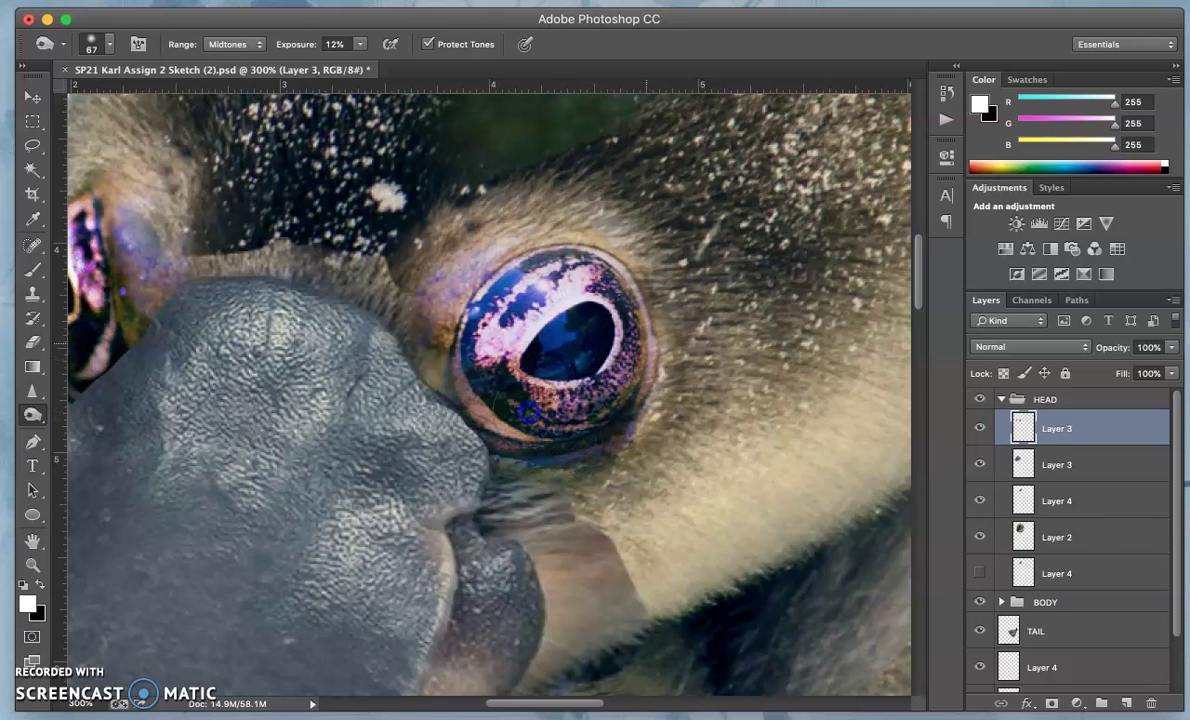
pyautogui.moveTo(484, 398); pyautogui.dragTo(447, 374)
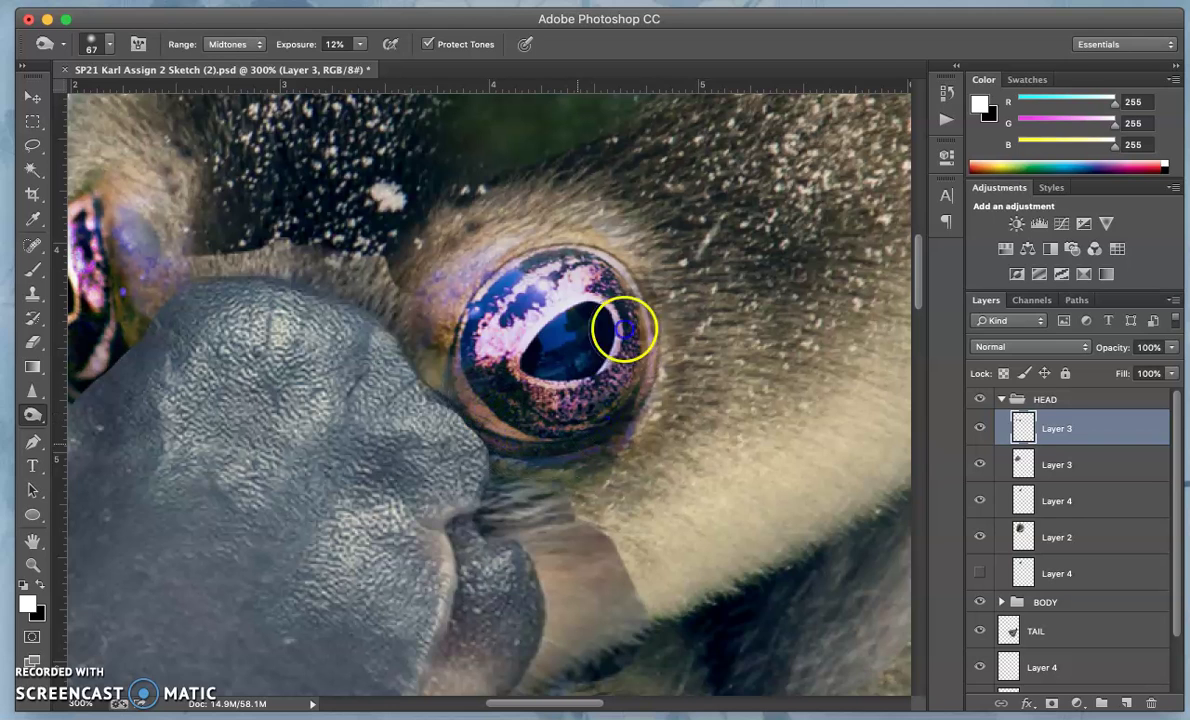
pyautogui.moveTo(551, 427); pyautogui.dragTo(497, 441)
pyautogui.moveTo(637, 429); pyautogui.dragTo(610, 408)
# - Burn the purple skin and iris edge of the smaller eye, plus the inner edge of the larger eye
pyautogui.hscroll(-2, 475, 448)
pyautogui.hscroll(-5, 475, 448)
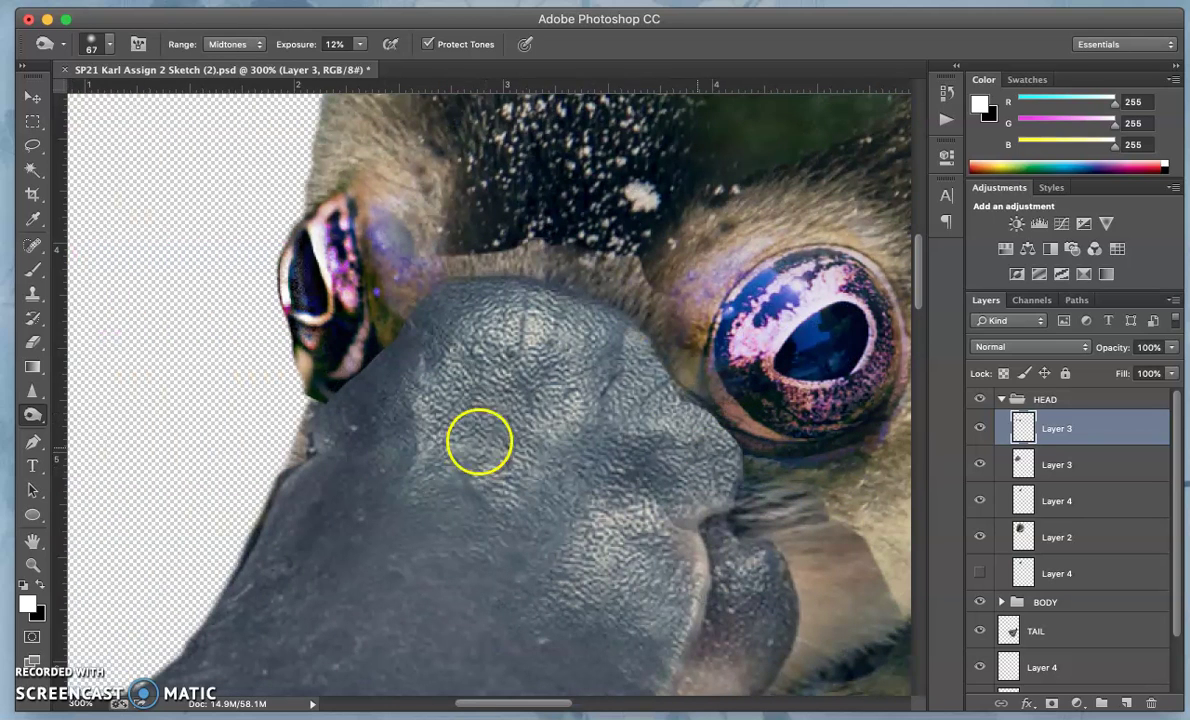
pyautogui.click(707, 388)
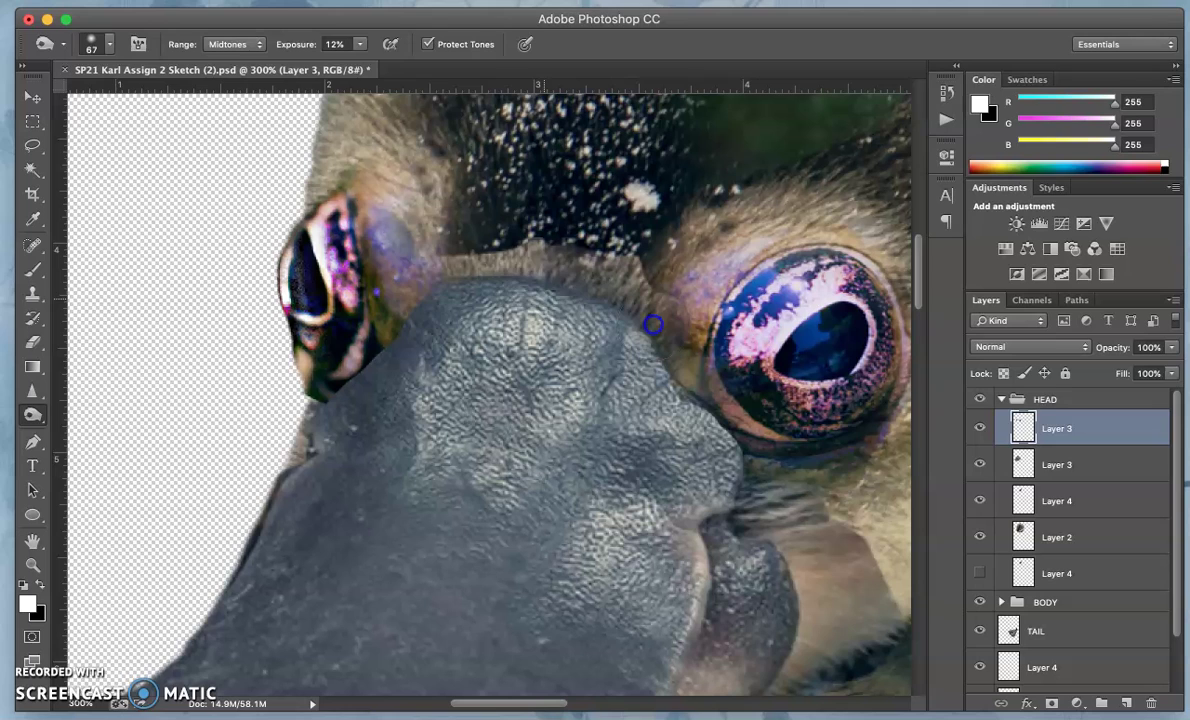
pyautogui.click(521, 268)
pyautogui.click(401, 306)
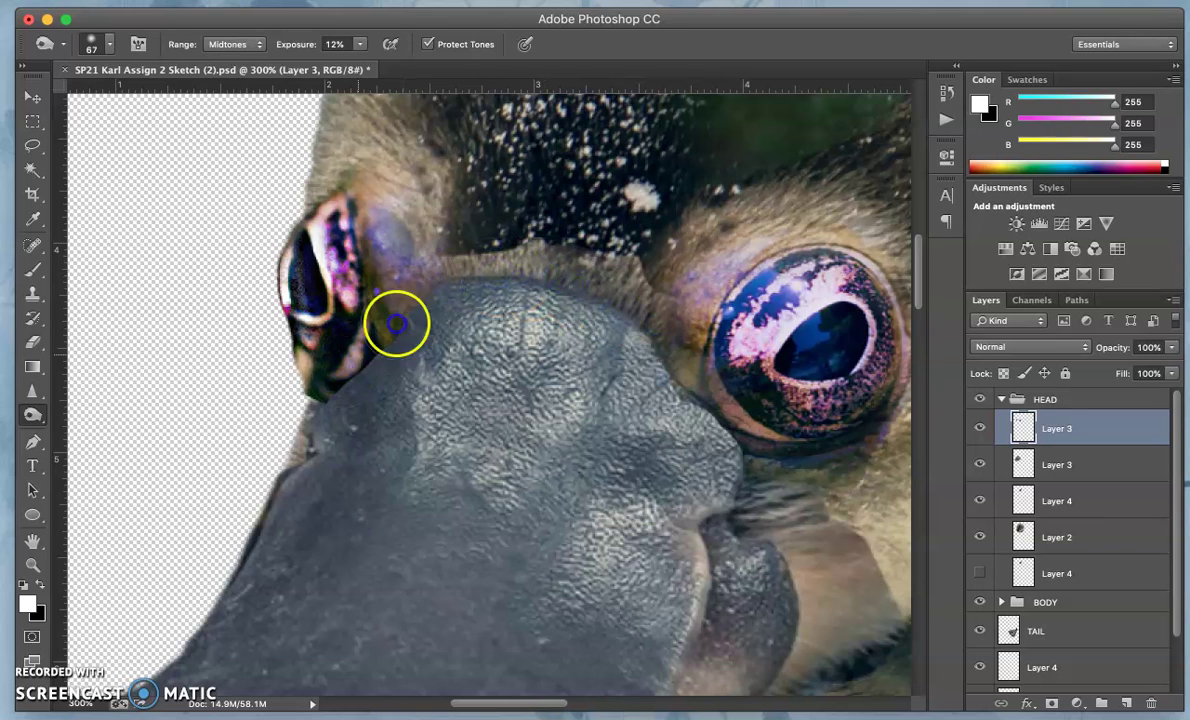
pyautogui.moveTo(359, 304); pyautogui.dragTo(335, 249)
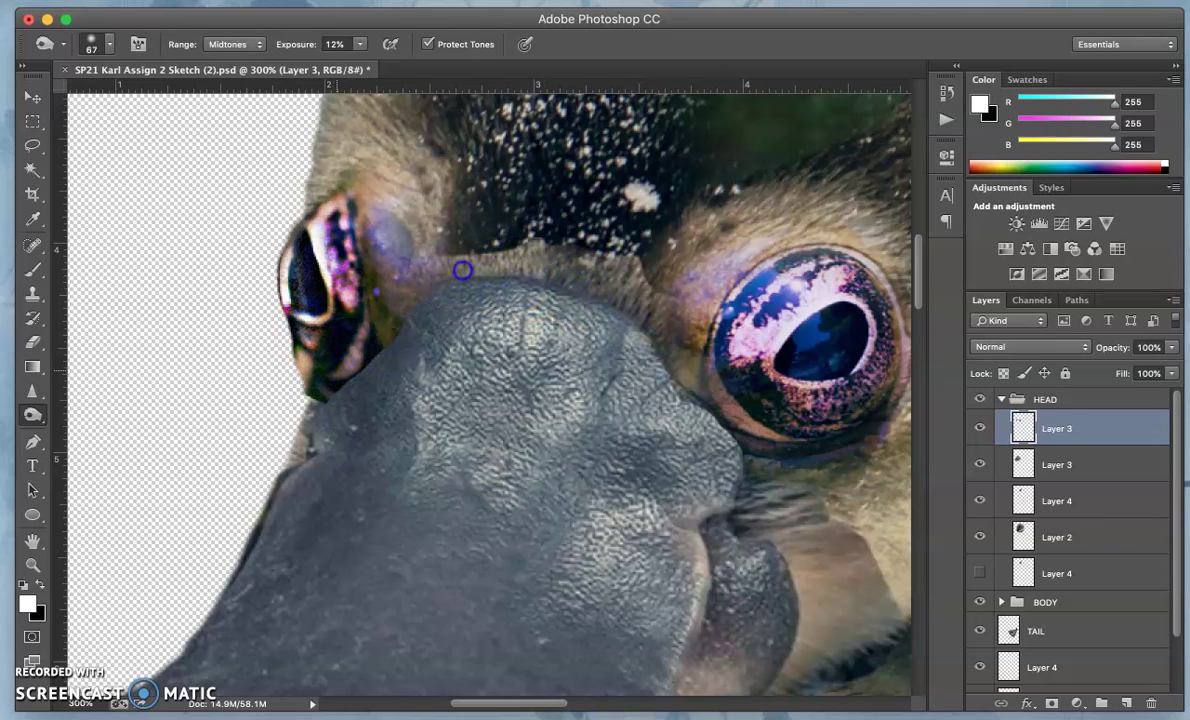
pyautogui.click(572, 277)
pyautogui.click(648, 370)
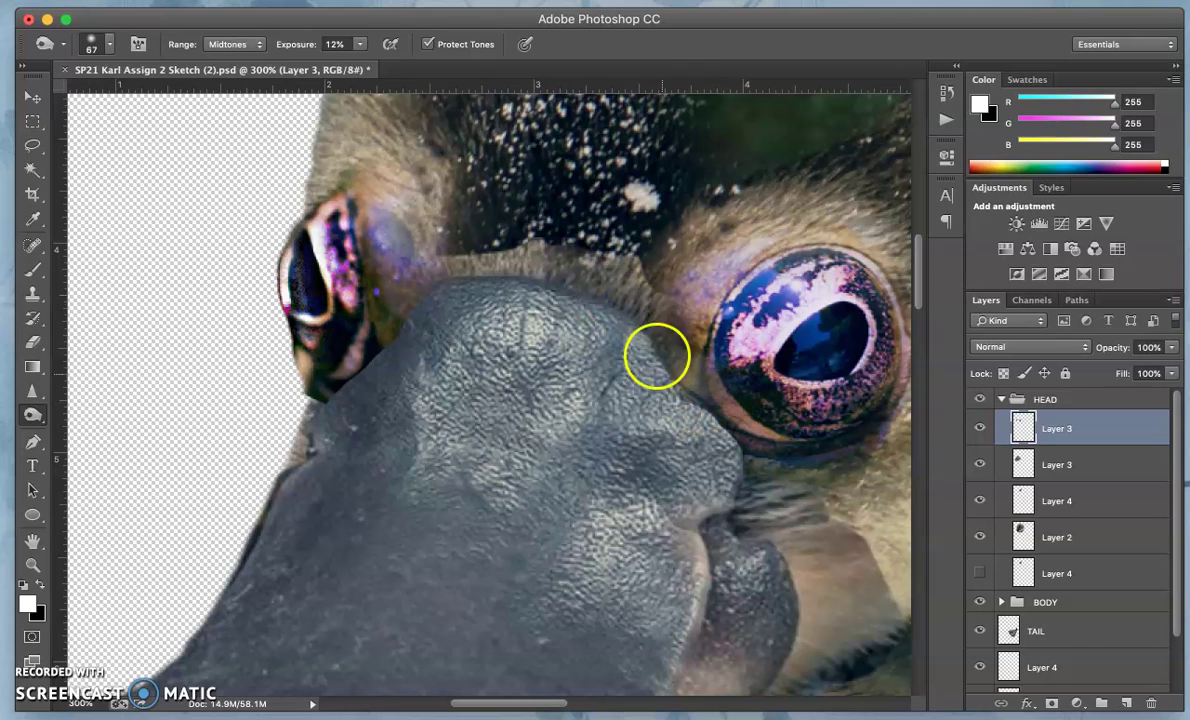
pyautogui.click(420, 275)
pyautogui.click(388, 234)
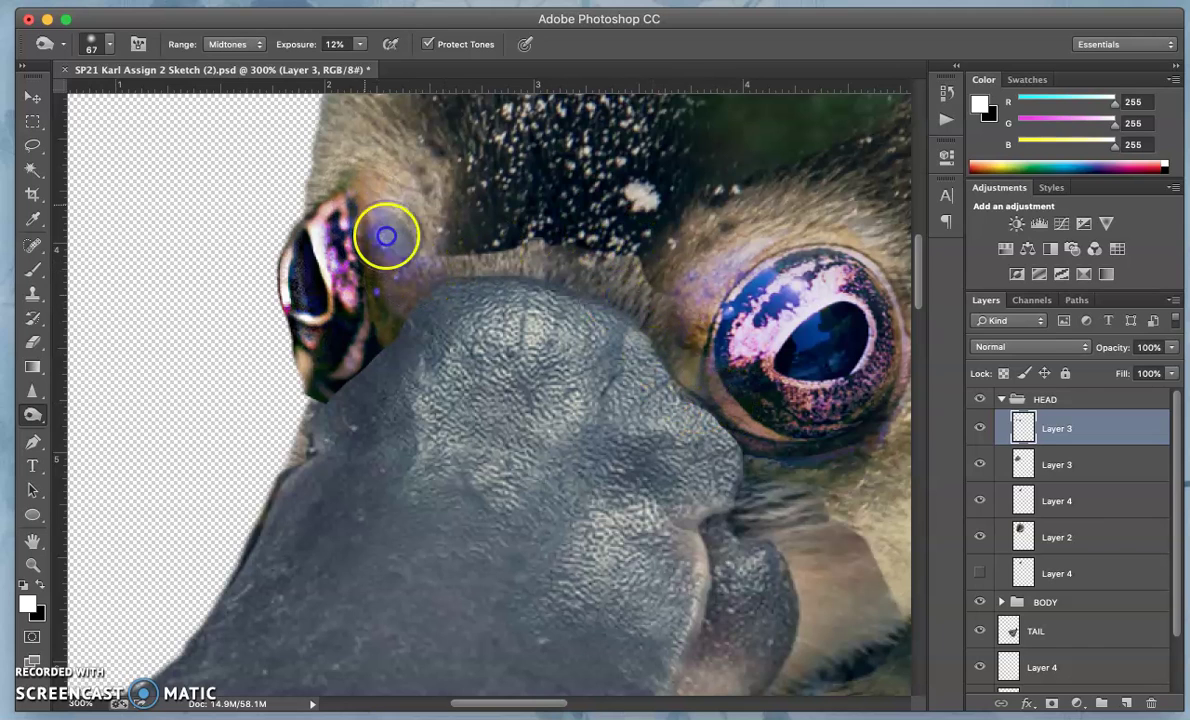
pyautogui.click(530, 333)
pyautogui.scroll(-3, 576, 366)
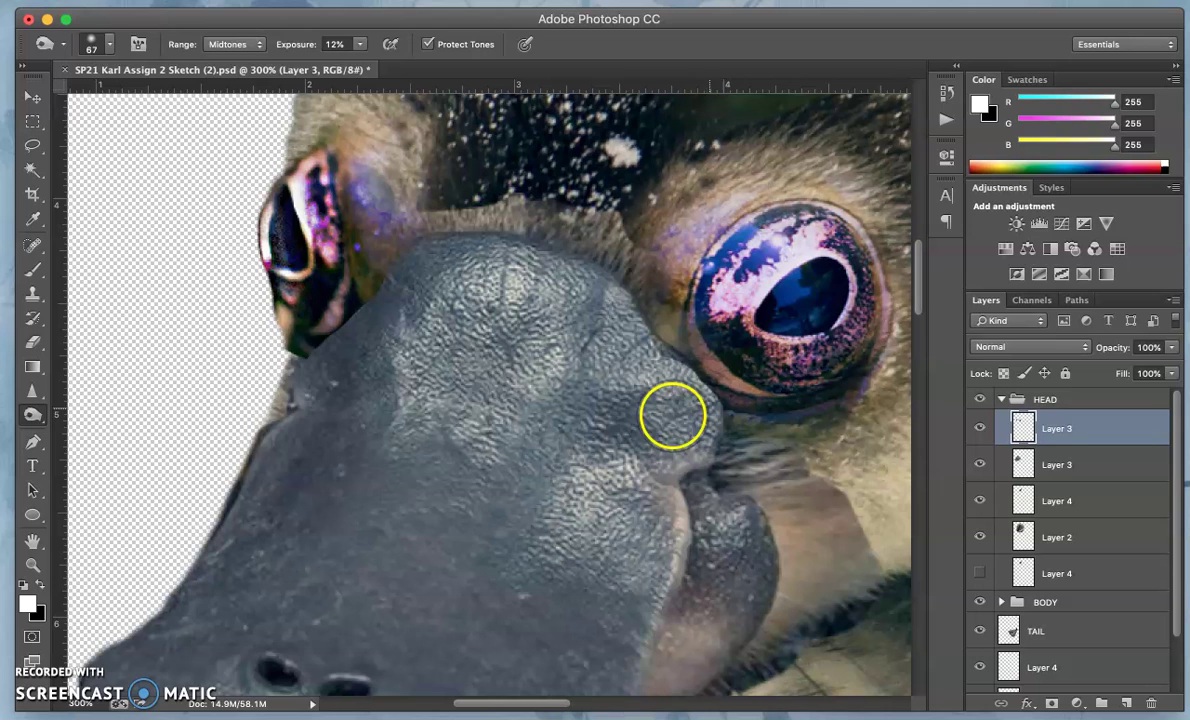
# - Erase leftover skin beside the smaller eye on the eyes layer with a 100 px eraser at 56% opacity
pyautogui.click(32, 342)
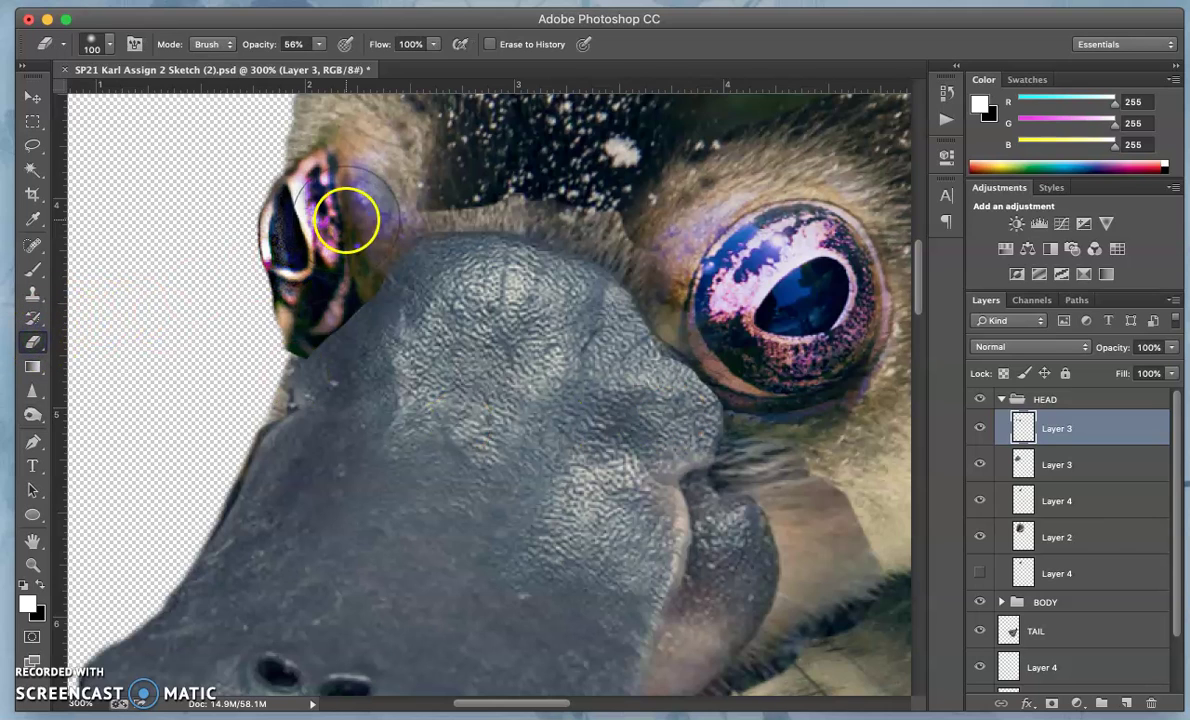
pyautogui.click(402, 200)
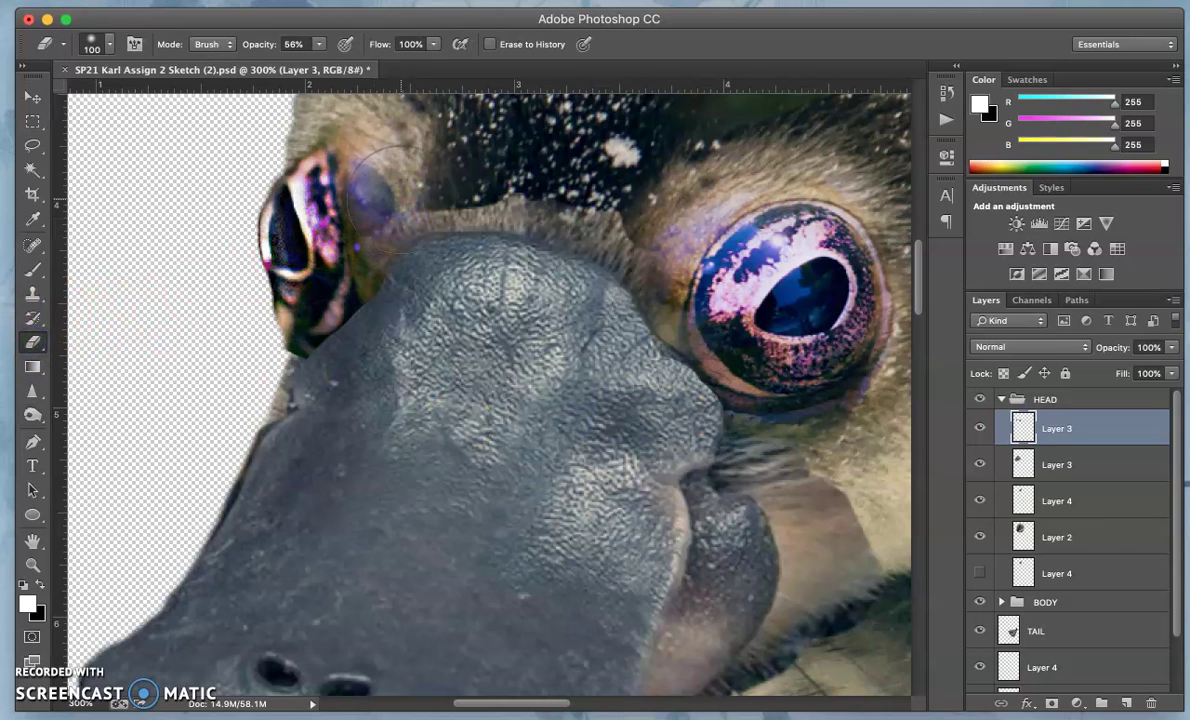
pyautogui.click(441, 222)
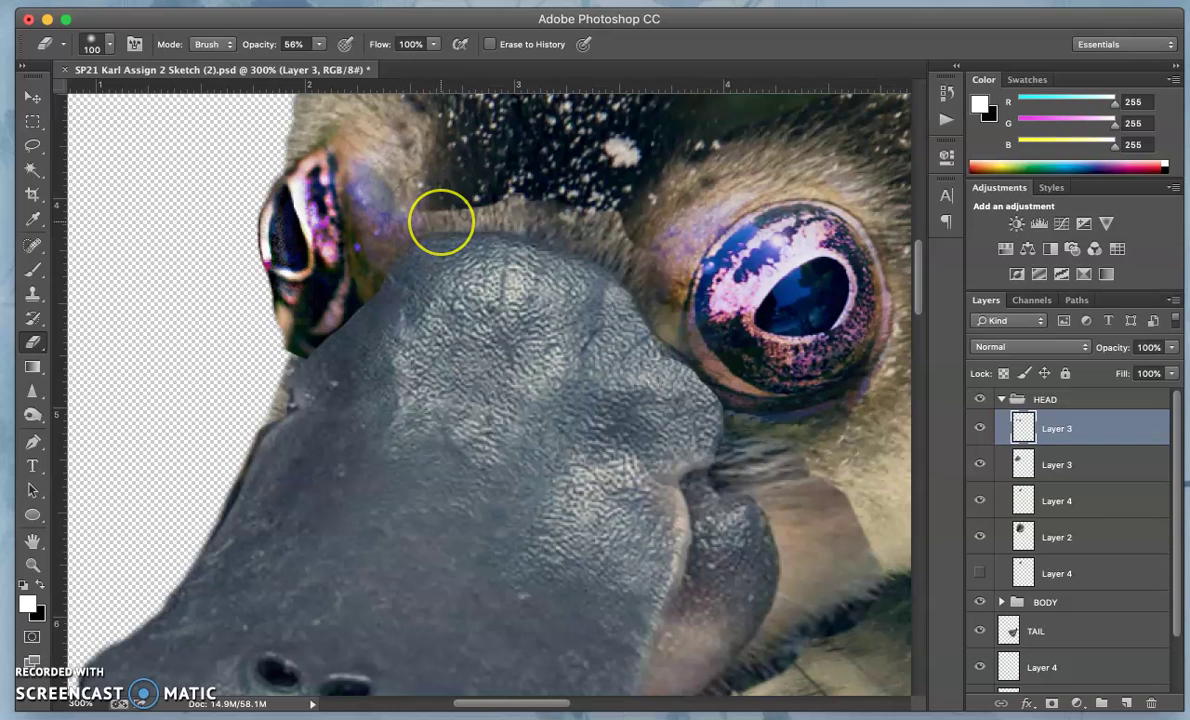
pyautogui.scroll(2, 441, 222)
pyautogui.hscroll(3, 441, 222)
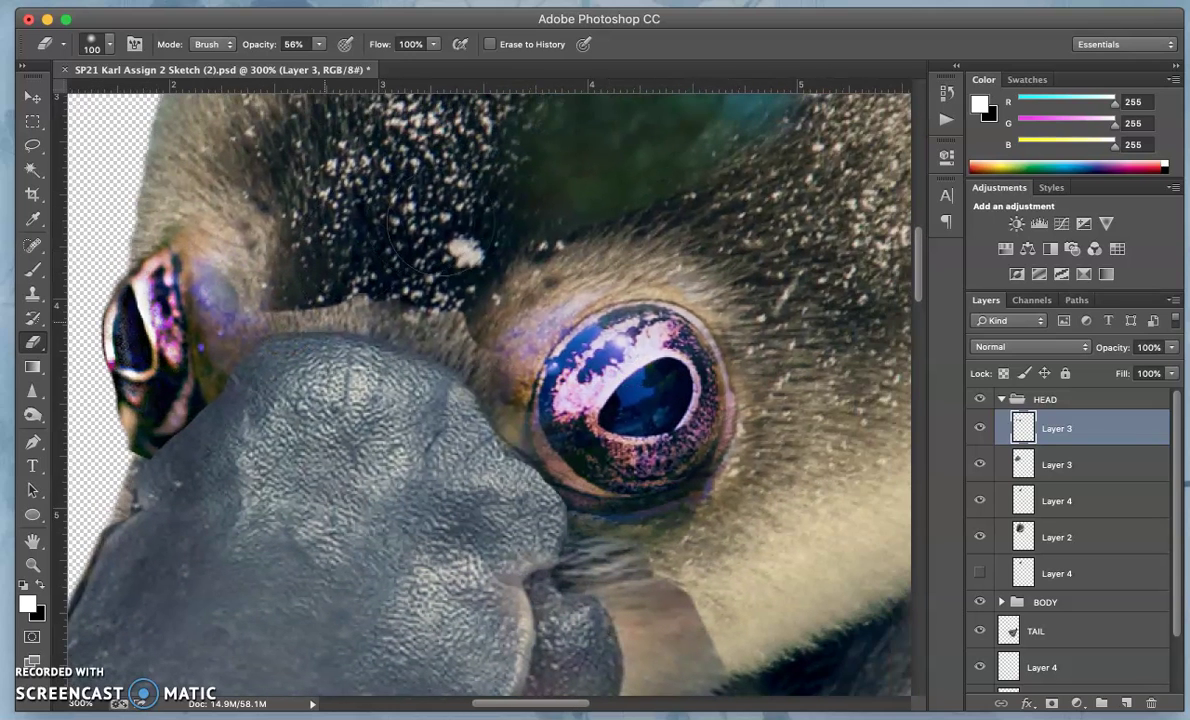
pyautogui.click(451, 263)
# - On the bill's layer, erase the furry strip along the bill's upper edge between the two eyes
pyautogui.click(1058, 465)
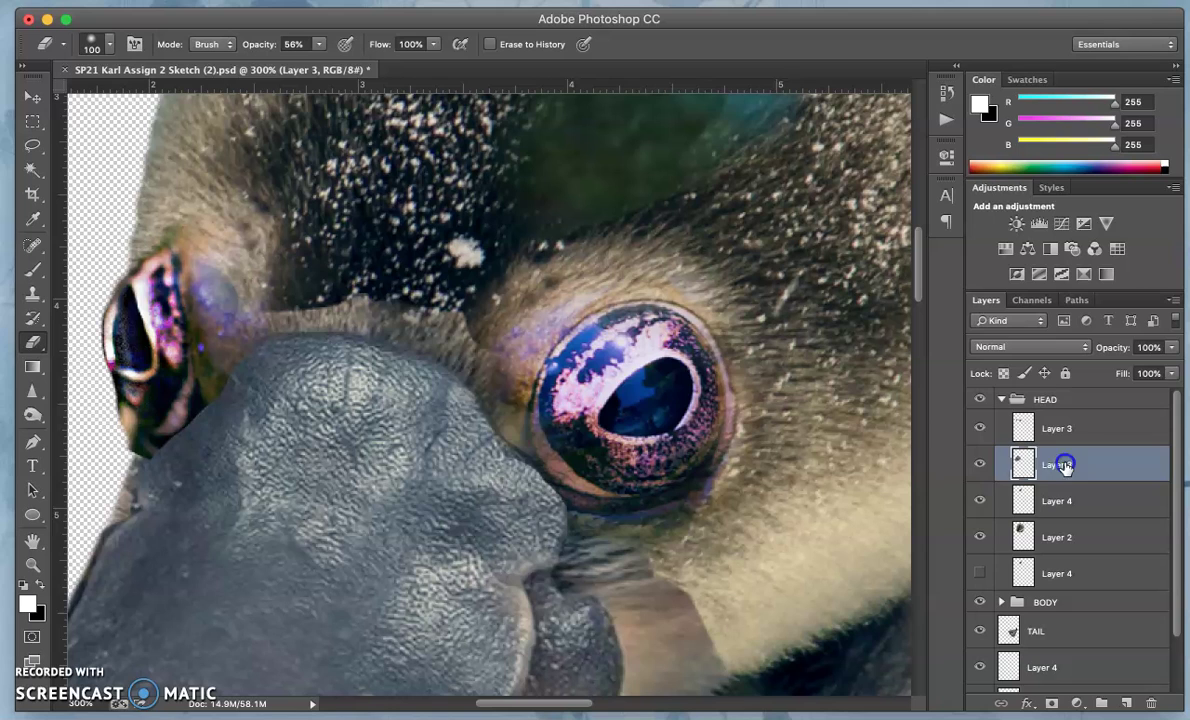
pyautogui.click(981, 465)
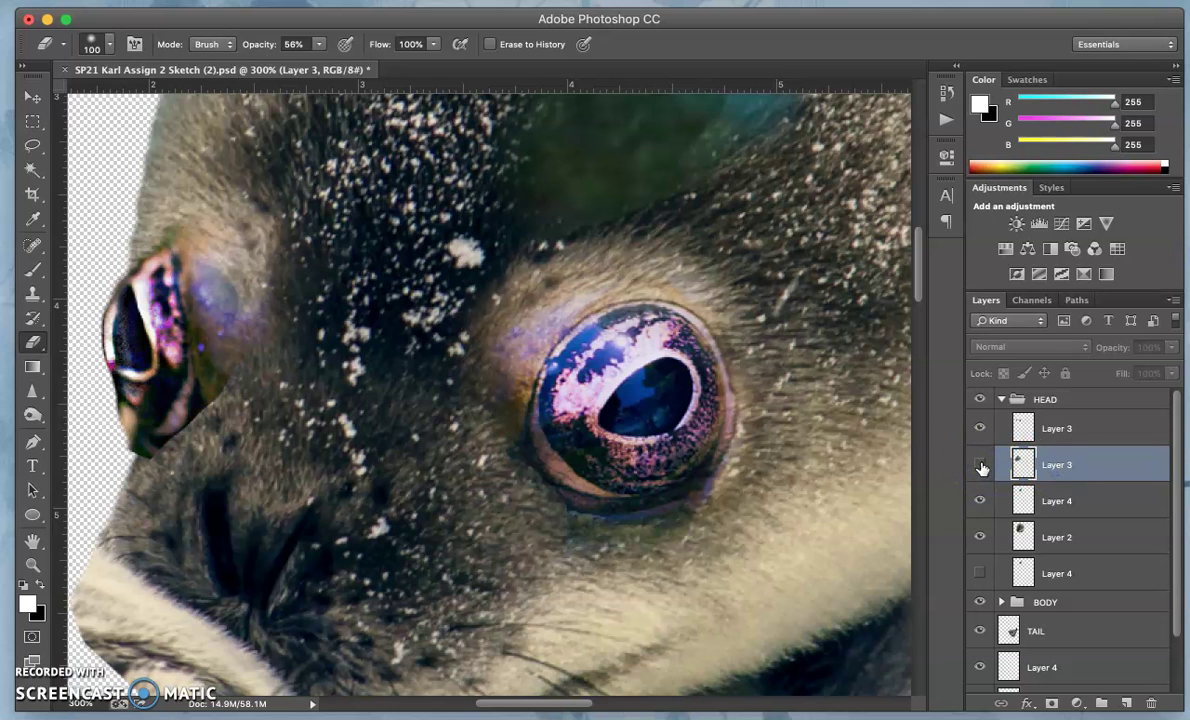
pyautogui.click(981, 465)
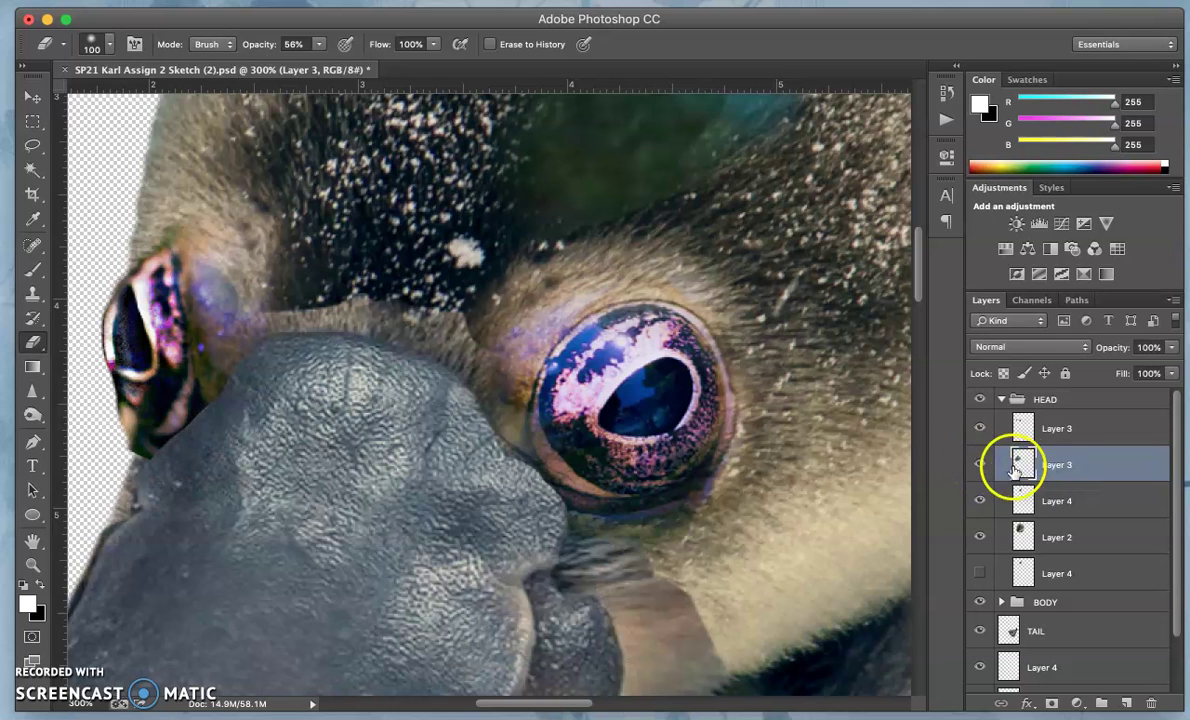
pyautogui.click(465, 292)
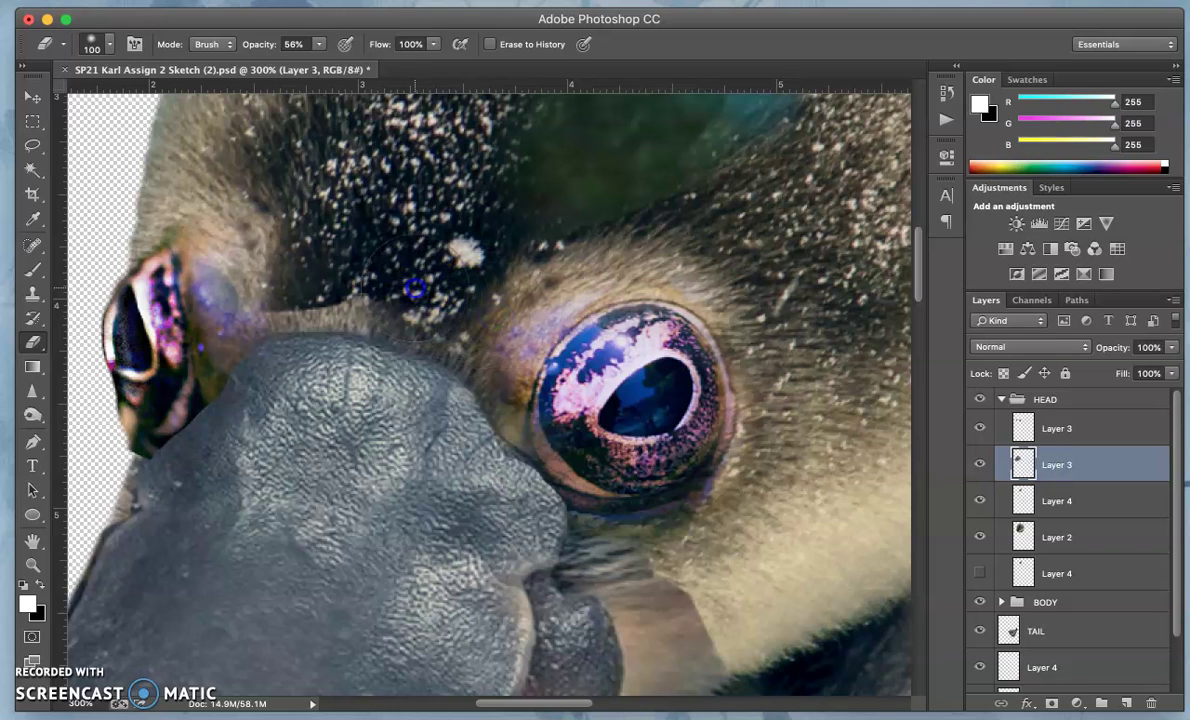
pyautogui.click(359, 268)
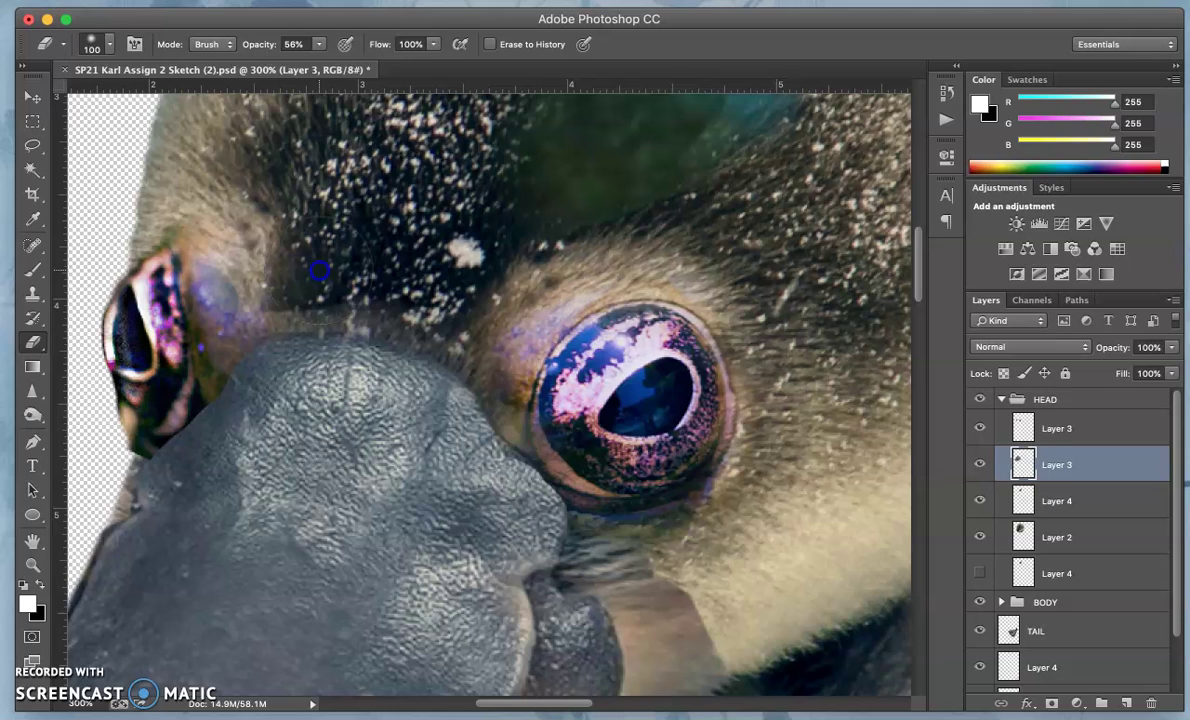
pyautogui.moveTo(286, 272)
pyautogui.mouseDown()
pyautogui.moveTo(244, 271)
pyautogui.moveTo(225, 290)
pyautogui.mouseUp()
pyautogui.moveTo(311, 222)
pyautogui.mouseDown()
pyautogui.moveTo(358, 236)
pyautogui.moveTo(214, 302)
pyautogui.mouseUp()
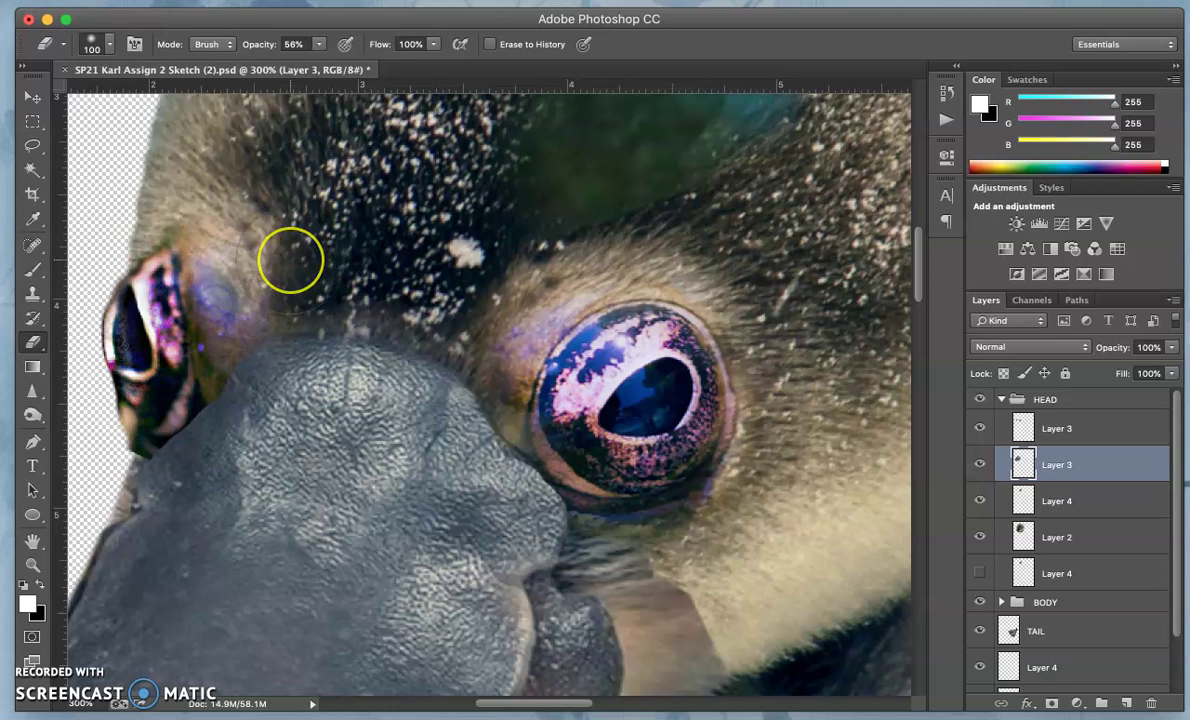
# - Erase the leftover brown fur patch behind the bill's mouth corner, beneath the larger eye, down to the neck
pyautogui.scroll(-5, 292, 258)
pyautogui.scroll(-3, 292, 258)
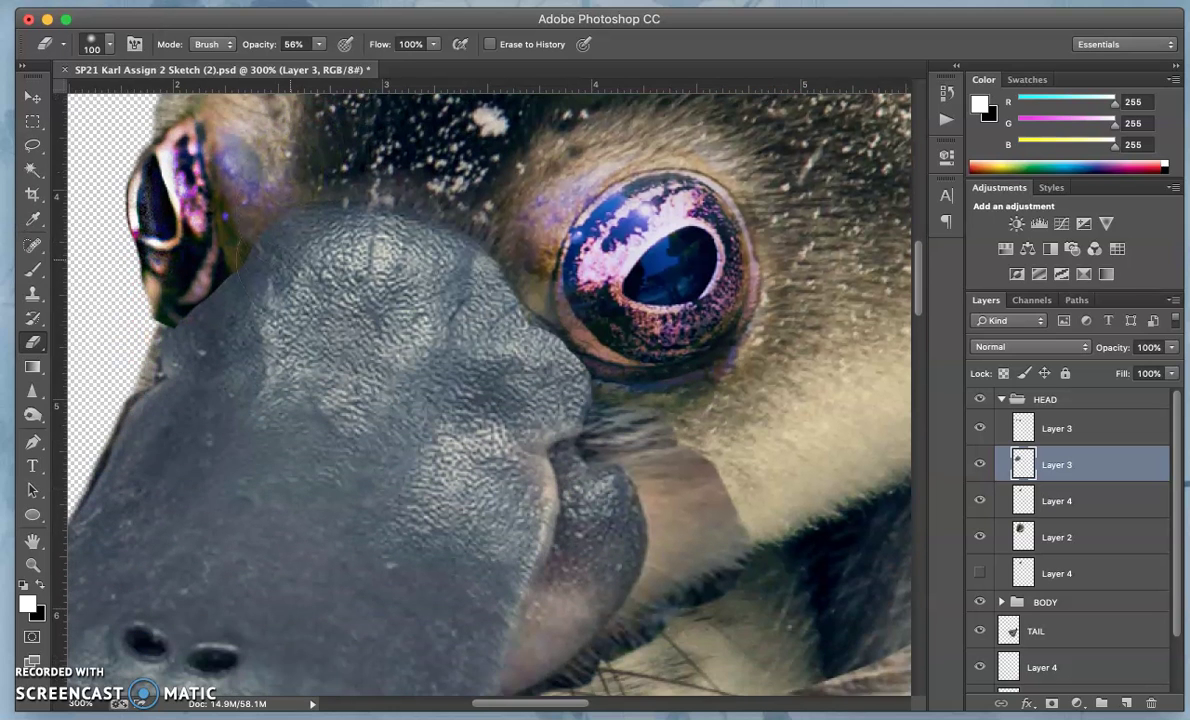
pyautogui.scroll(-6, 292, 258)
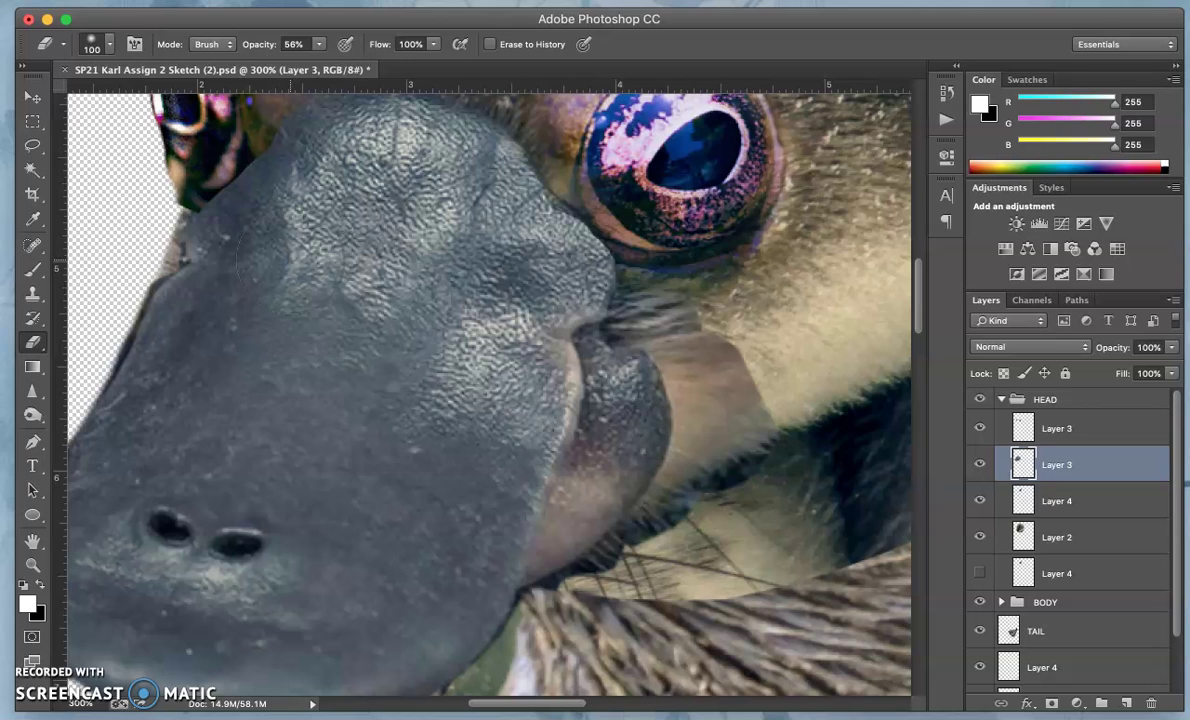
pyautogui.click(662, 320)
pyautogui.moveTo(662, 320); pyautogui.dragTo(707, 324)
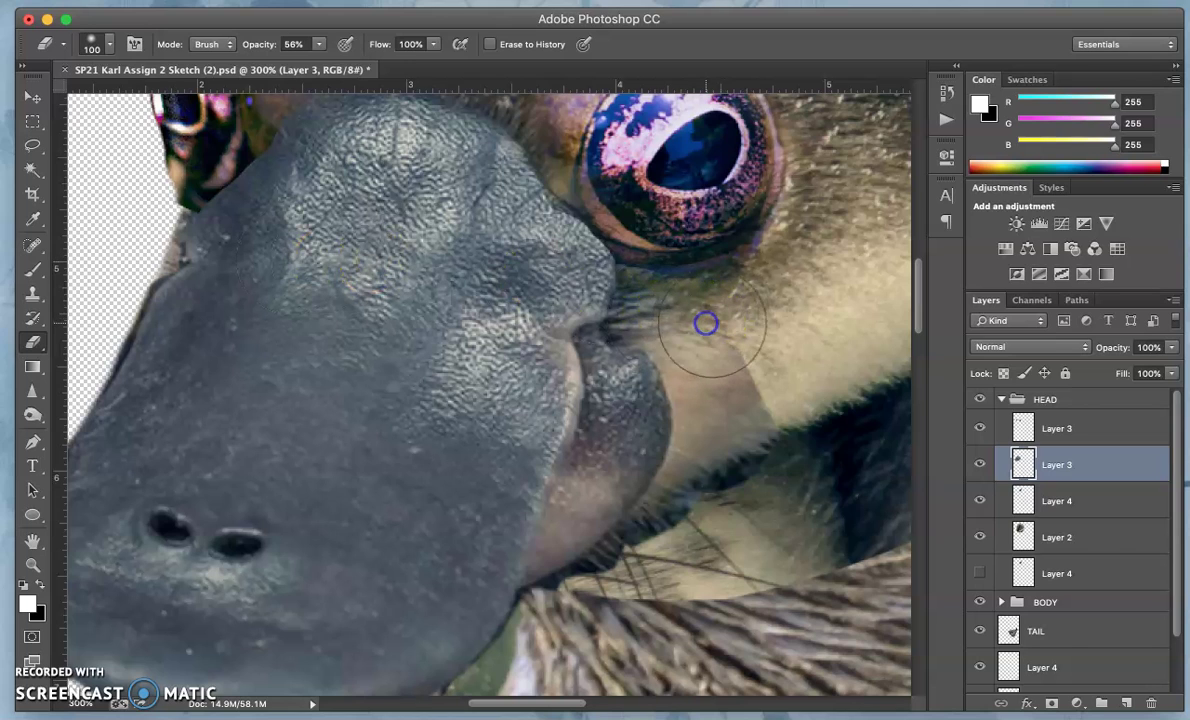
pyautogui.moveTo(768, 364); pyautogui.dragTo(716, 354)
pyautogui.moveTo(781, 409); pyautogui.dragTo(708, 375)
pyautogui.moveTo(754, 404); pyautogui.dragTo(700, 362)
pyautogui.click(769, 431)
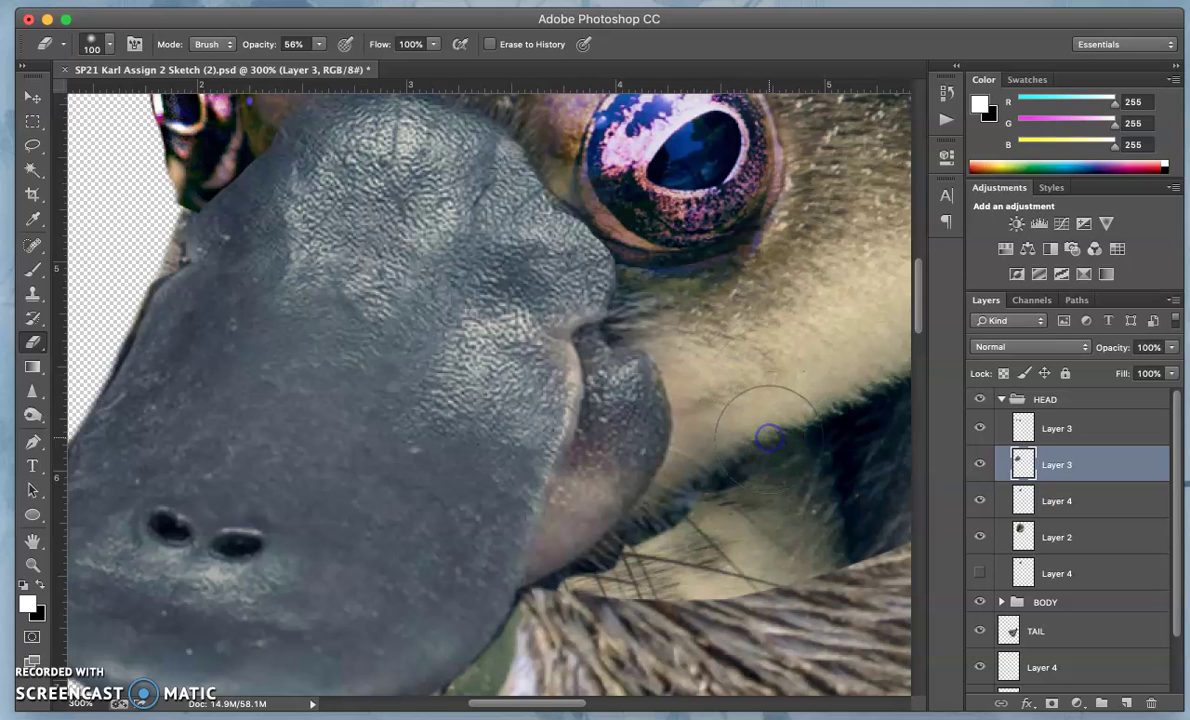
pyautogui.moveTo(721, 492); pyautogui.dragTo(712, 499)
pyautogui.scroll(-3, 712, 499)
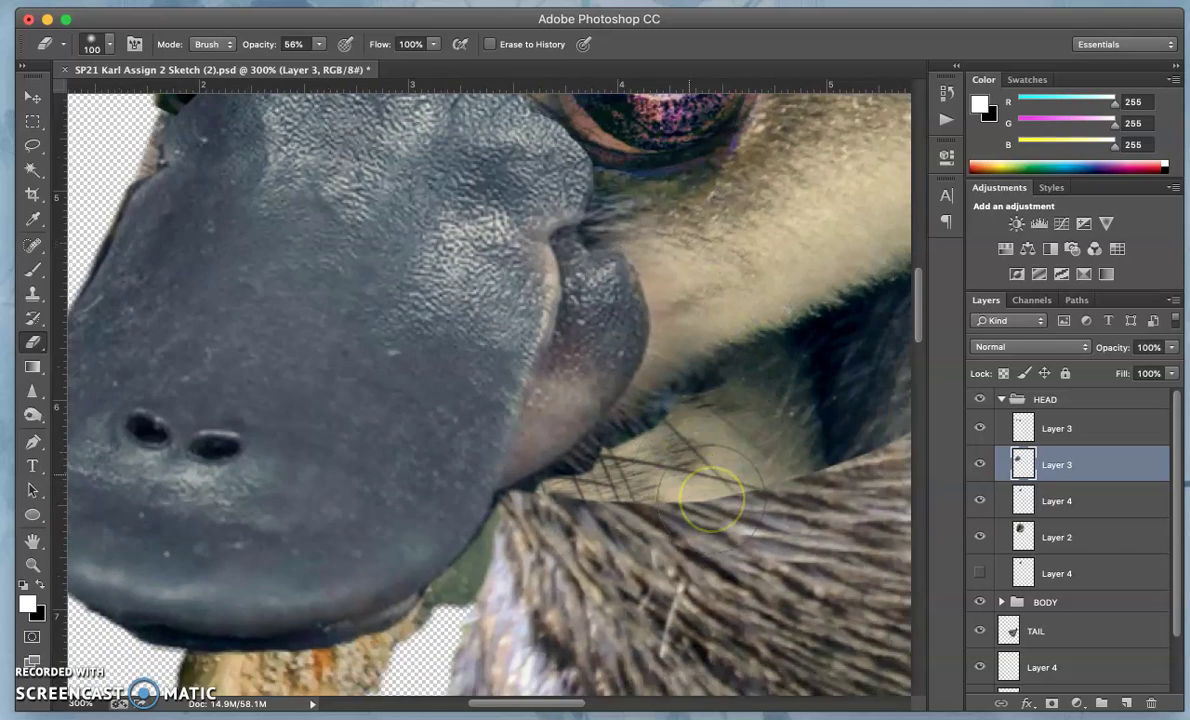
# - Lasso the dark fringe on the bill's outer edge below the smaller eye with a 2 px feather and delete it from the bill's layer
pyautogui.scroll(6, 710, 499)
pyautogui.hscroll(4, 710, 499)
pyautogui.scroll(-2, 710, 496)
pyautogui.hscroll(-1, 710, 496)
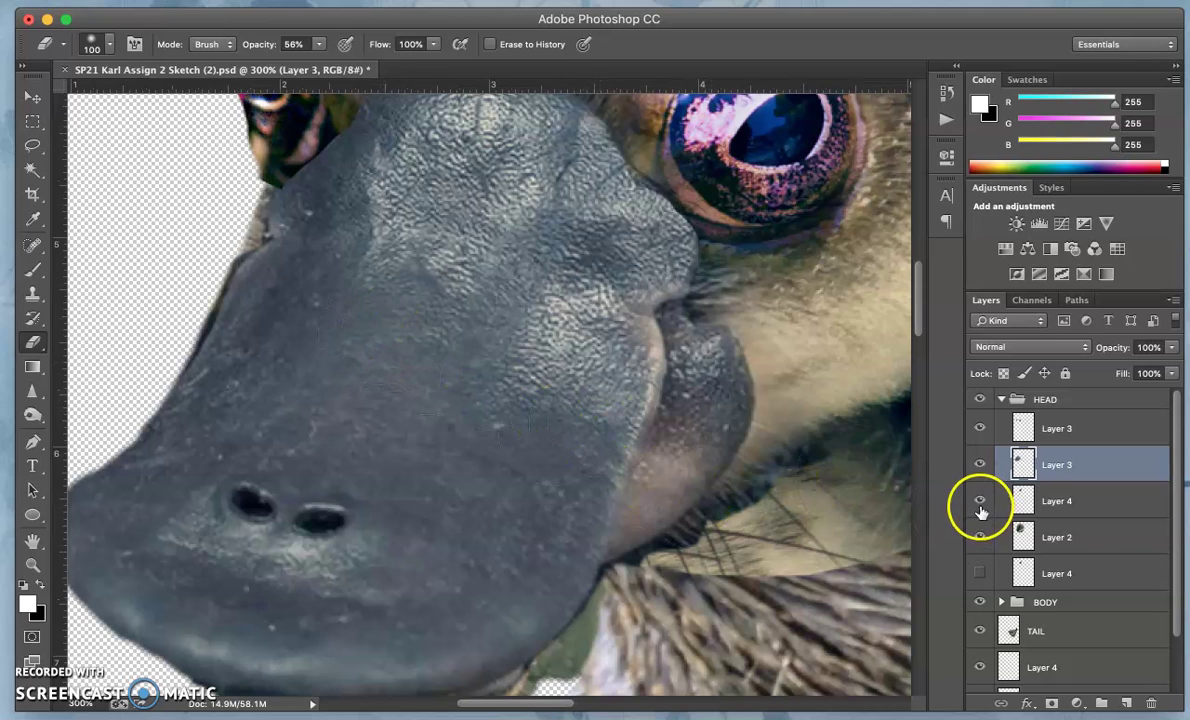
pyautogui.click(980, 465)
pyautogui.click(980, 465)
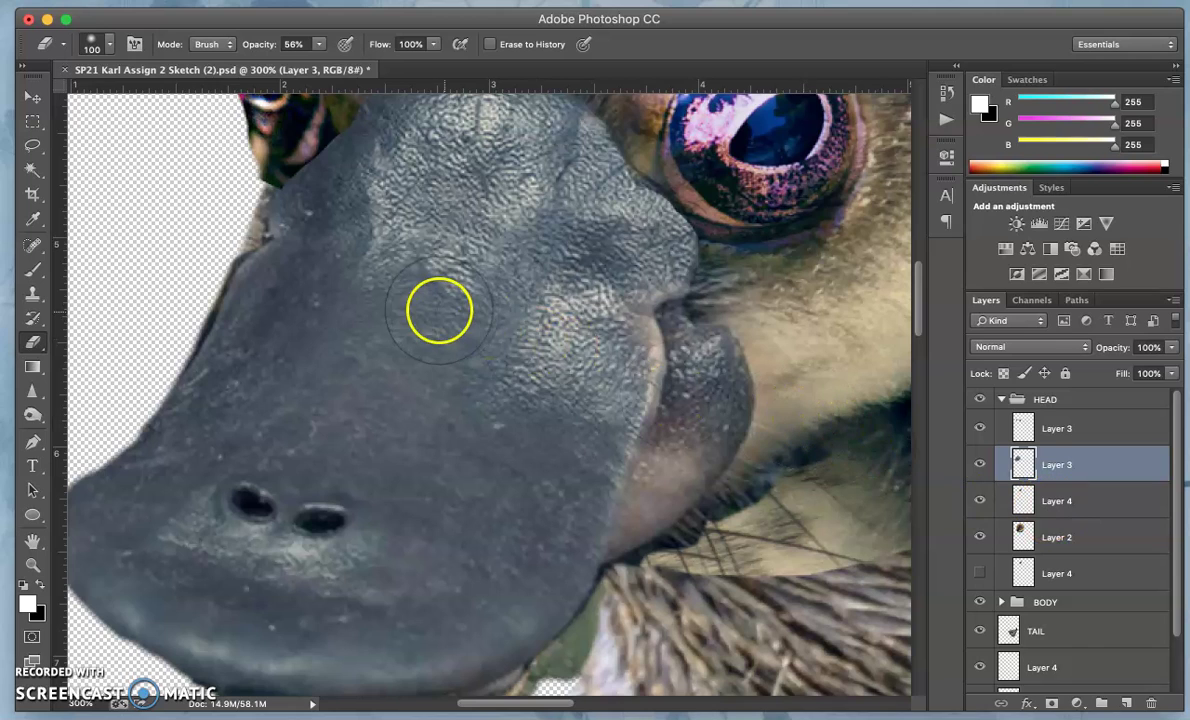
pyautogui.click(32, 145)
pyautogui.moveTo(260, 243); pyautogui.dragTo(260, 247)
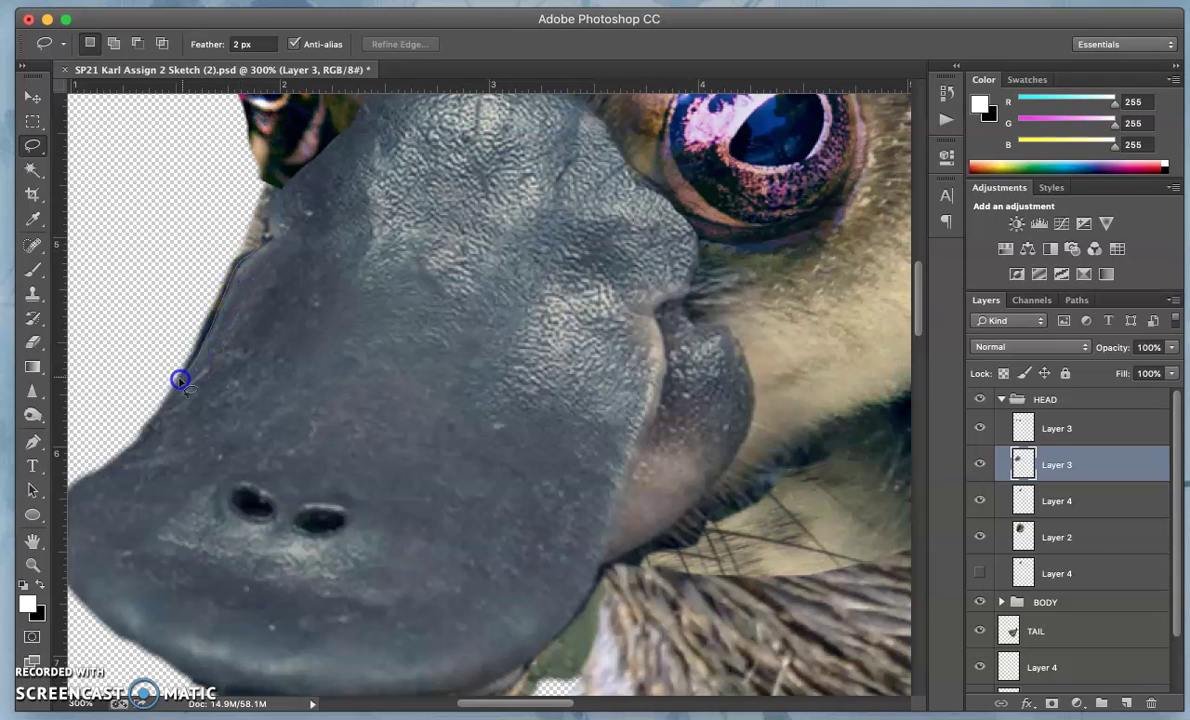
pyautogui.moveTo(135, 358)
pyautogui.mouseDown()
pyautogui.moveTo(133, 289)
pyautogui.moveTo(205, 237)
pyautogui.mouseUp()
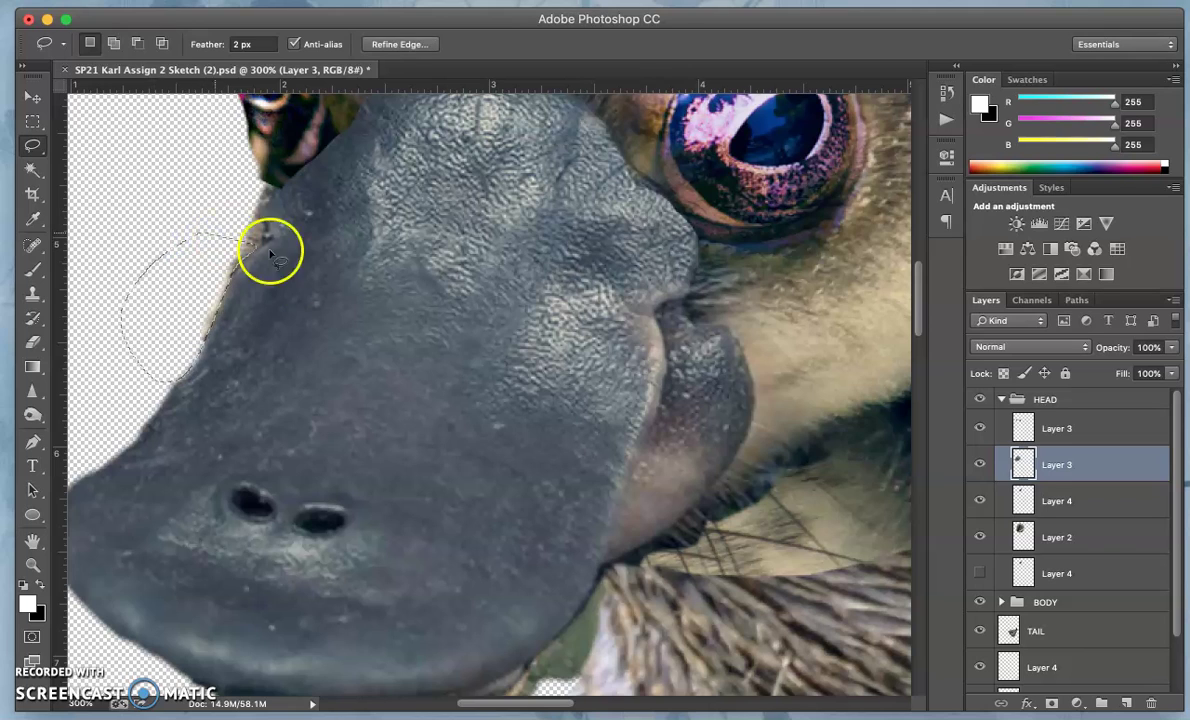
pyautogui.click(334, 303)
# - With the lasso feather at 1 px, select the fringe along the bill's outer edge and delete it from the bill's layer and Layer 2
pyautogui.hscroll(-3, 308, 312)
pyautogui.scroll(-1, 308, 312)
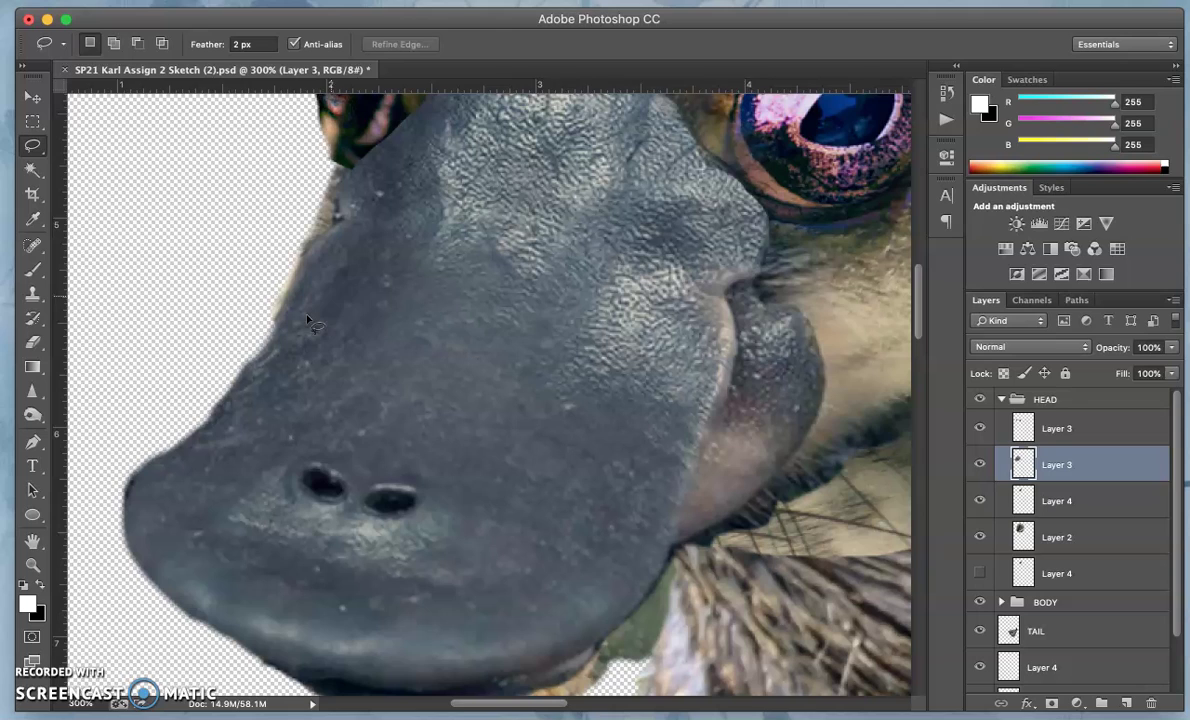
pyautogui.doubleClick(234, 45)
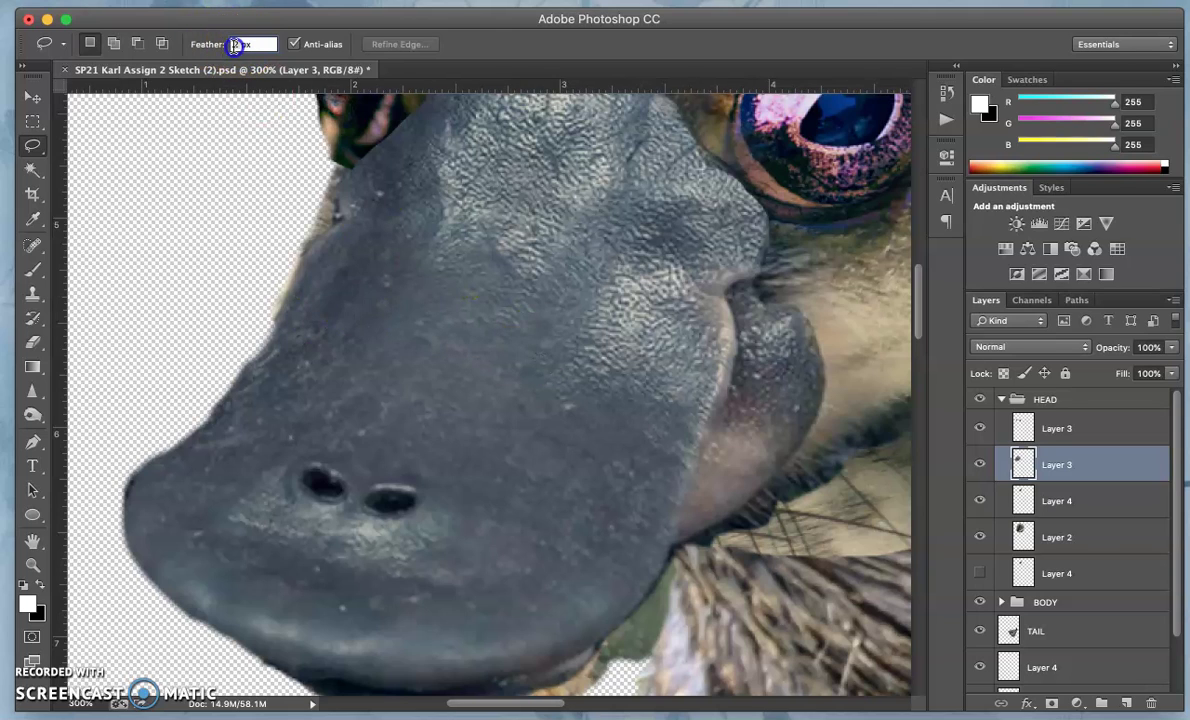
pyautogui.moveTo(349, 168)
pyautogui.mouseDown()
pyautogui.moveTo(350, 180)
pyautogui.moveTo(333, 179)
pyautogui.mouseUp()
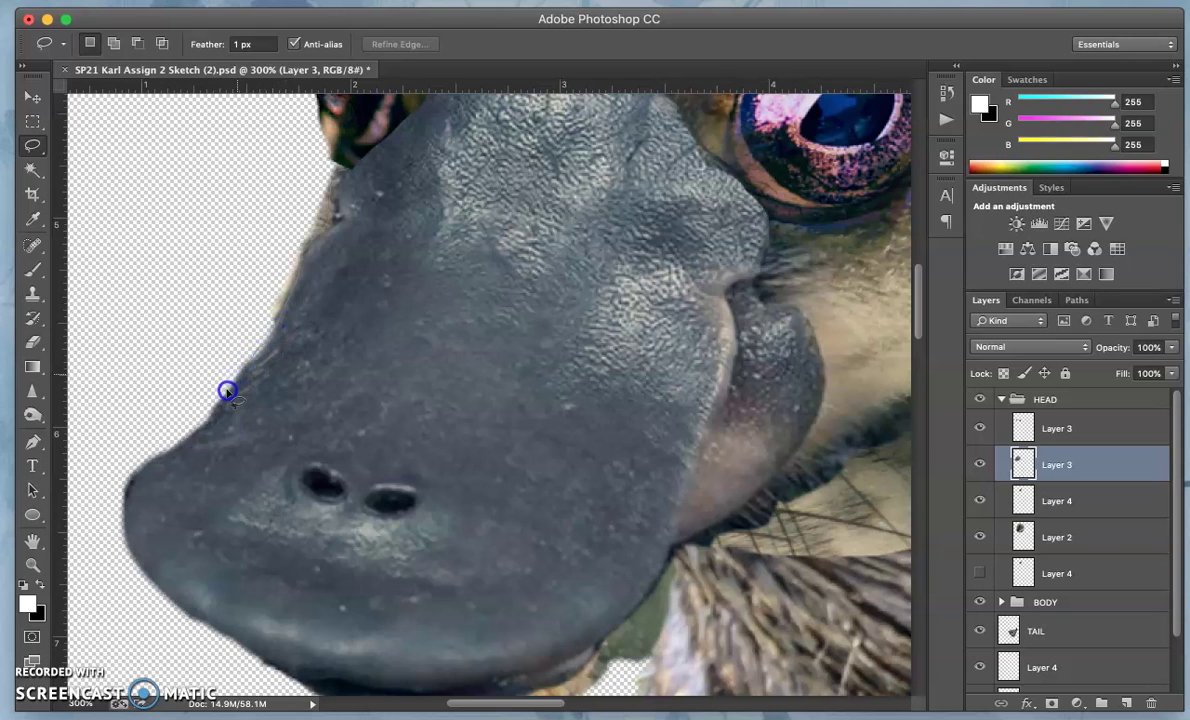
pyautogui.moveTo(169, 414)
pyautogui.mouseDown()
pyautogui.moveTo(194, 303)
pyautogui.moveTo(254, 195)
pyautogui.moveTo(302, 172)
pyautogui.mouseUp()
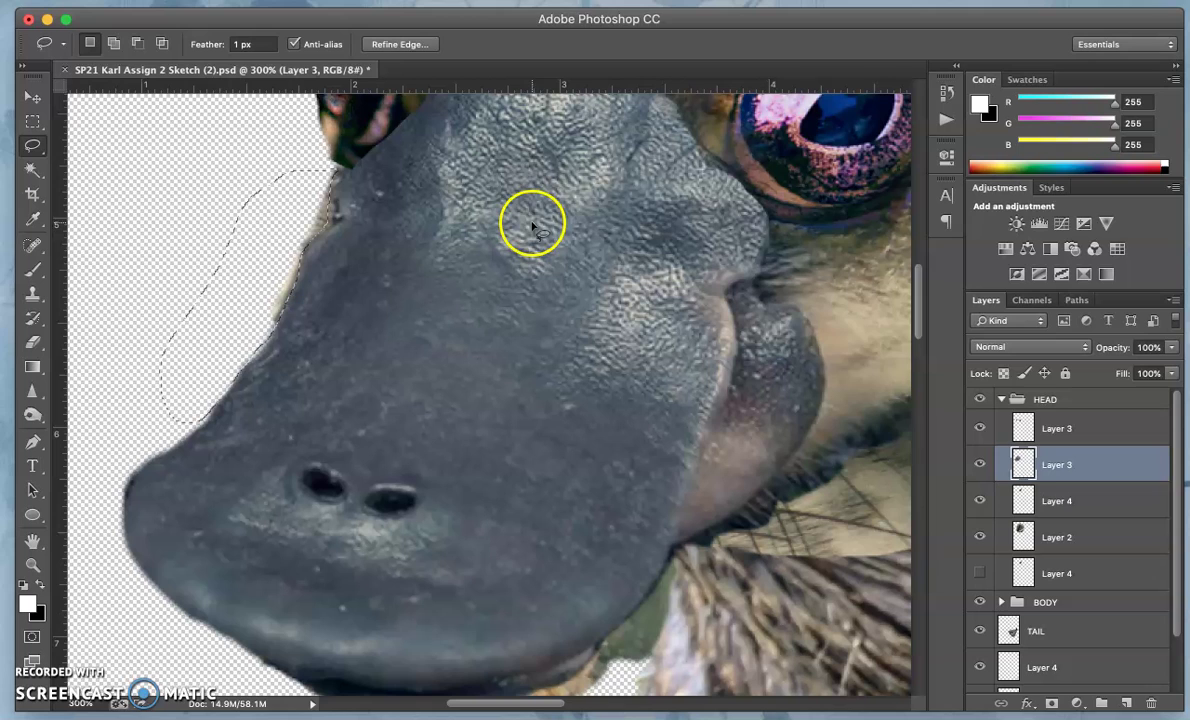
pyautogui.click(1070, 480)
pyautogui.press('BackSpace')
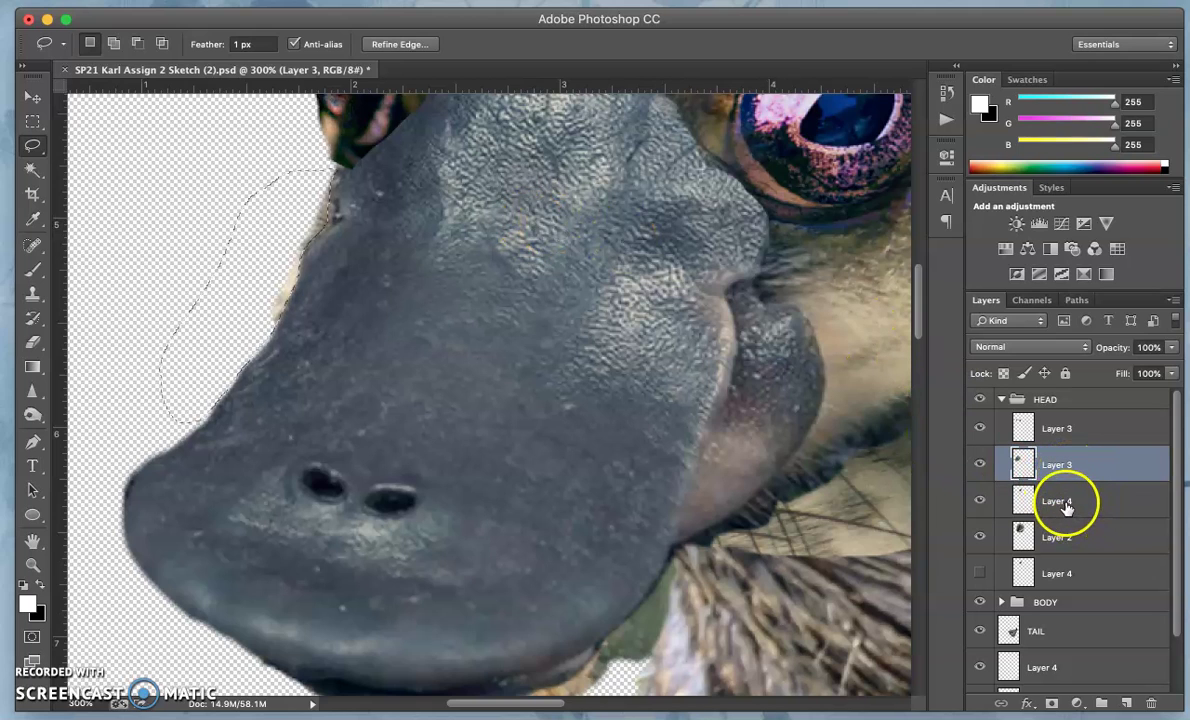
pyautogui.click(1058, 544)
pyautogui.click(1059, 545)
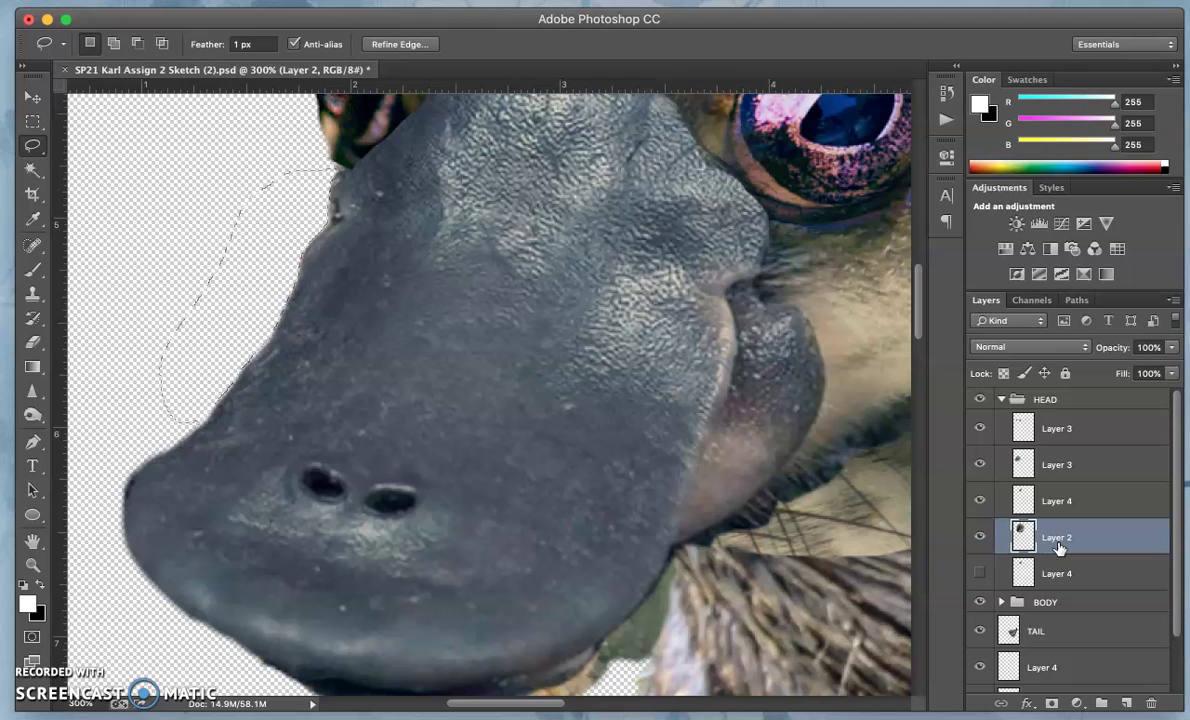
pyautogui.click(452, 265)
# - On the bill's layer, trim the dark fringe around the front tip of the bill with the 1 px feathered lasso
pyautogui.scroll(-5, 258, 362)
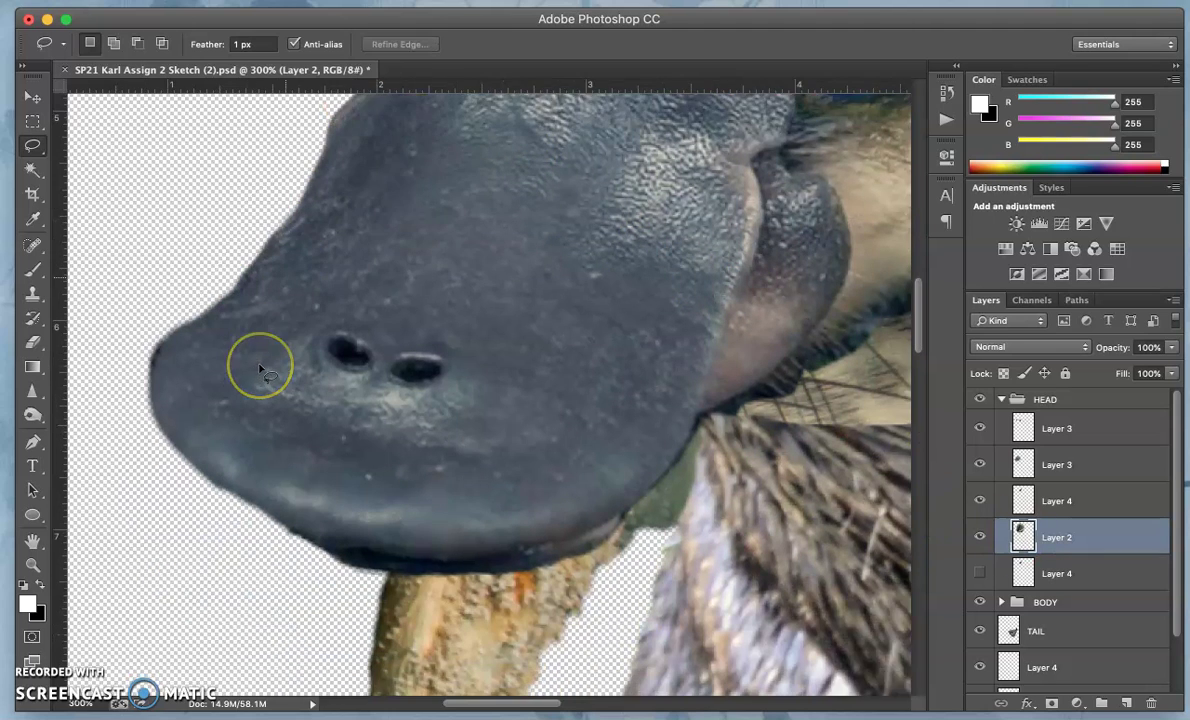
pyautogui.click(1045, 462)
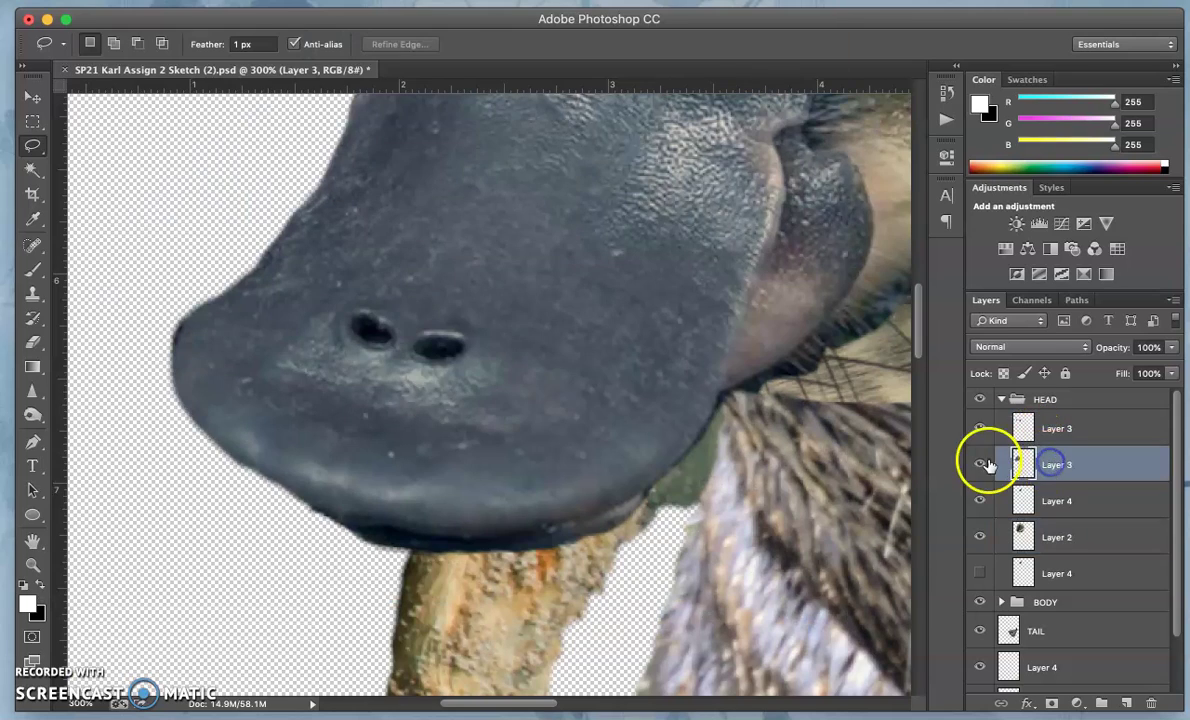
pyautogui.click(979, 465)
pyautogui.click(980, 463)
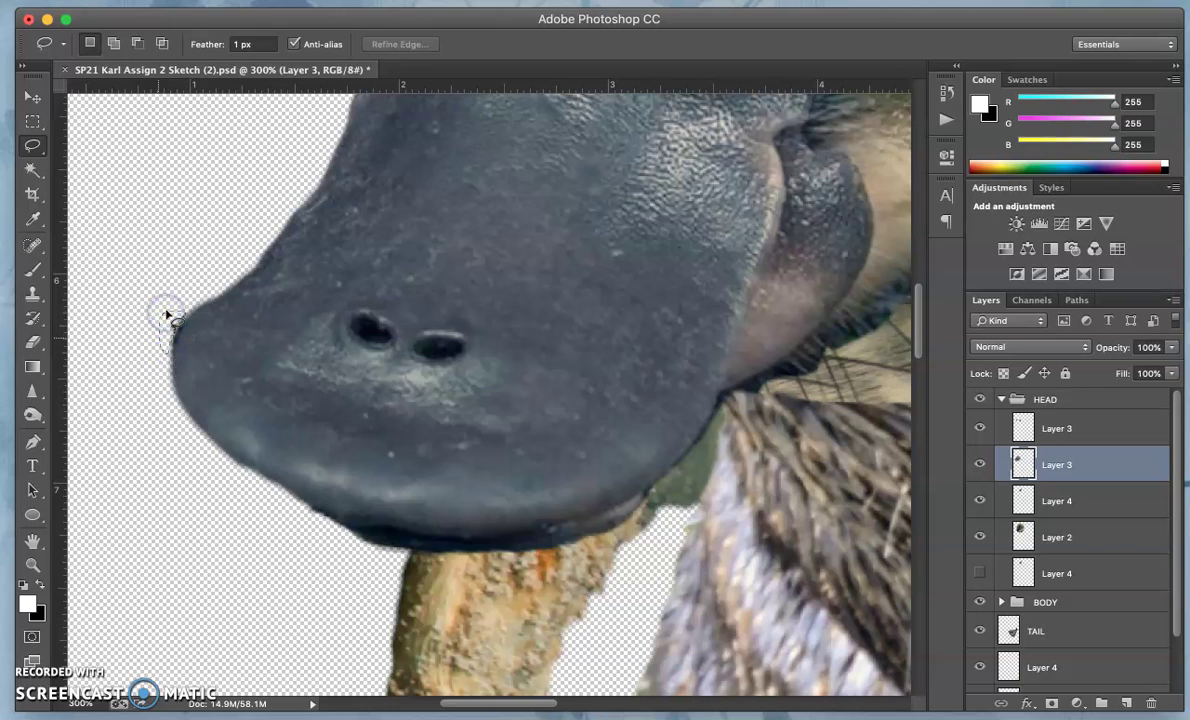
pyautogui.moveTo(168, 316); pyautogui.dragTo(167, 315)
pyautogui.click(222, 270)
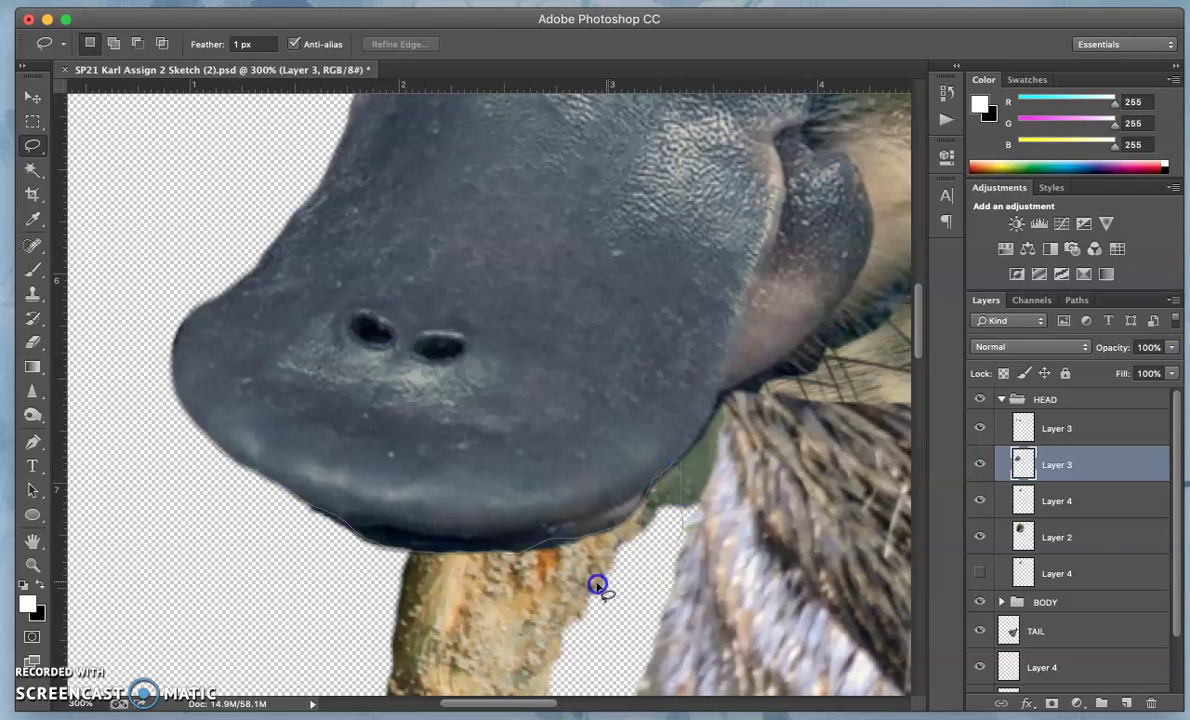
pyautogui.moveTo(597, 585)
pyautogui.mouseDown()
pyautogui.moveTo(313, 584)
pyautogui.moveTo(268, 547)
pyautogui.moveTo(276, 555)
pyautogui.mouseUp()
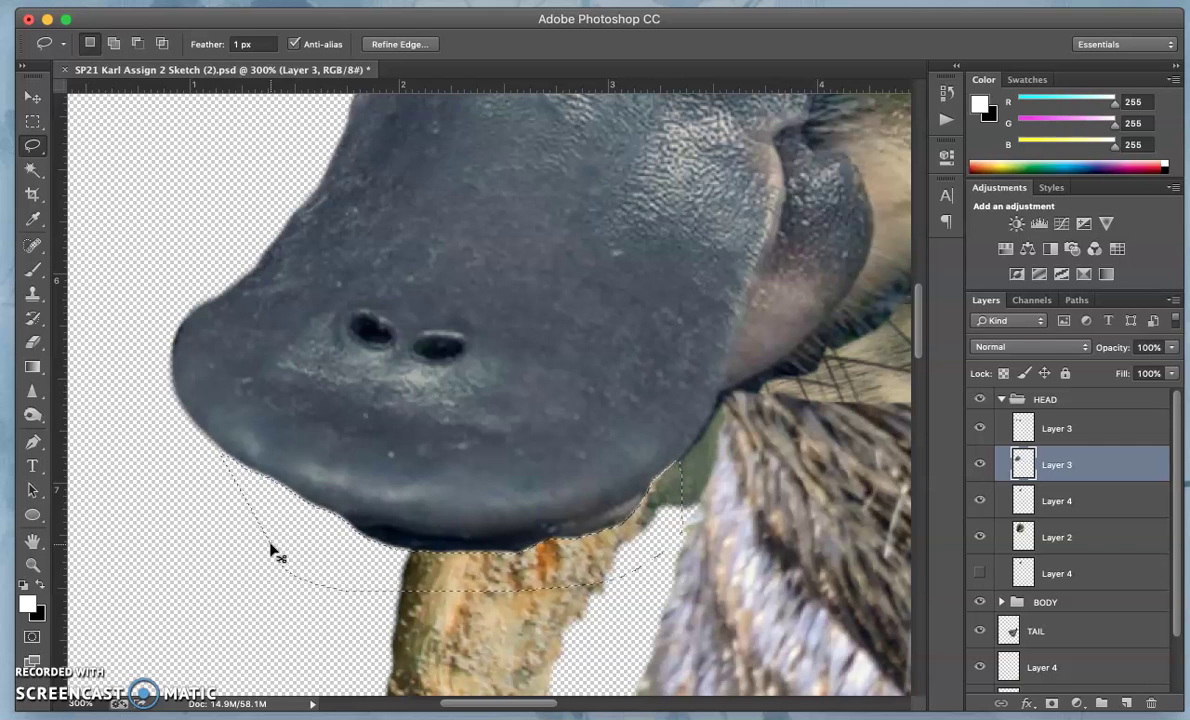
pyautogui.moveTo(274, 550)
pyautogui.mouseDown()
pyautogui.moveTo(577, 496)
pyautogui.moveTo(684, 463)
pyautogui.mouseUp()
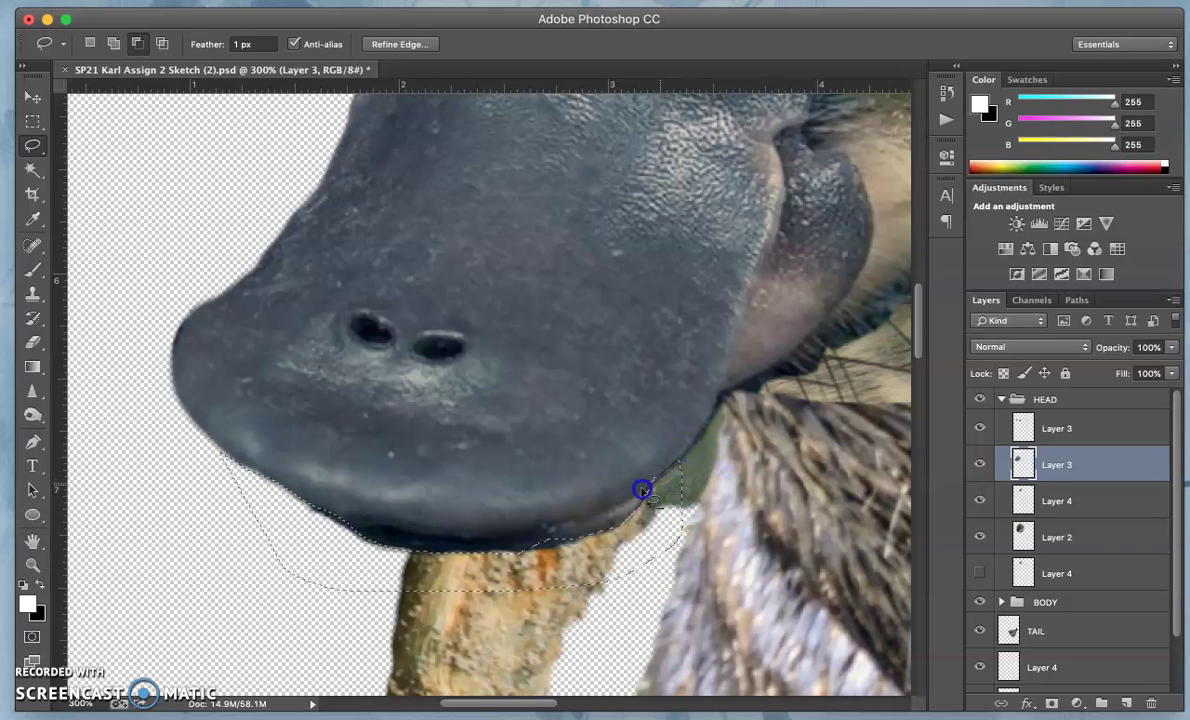
pyautogui.press('alt')
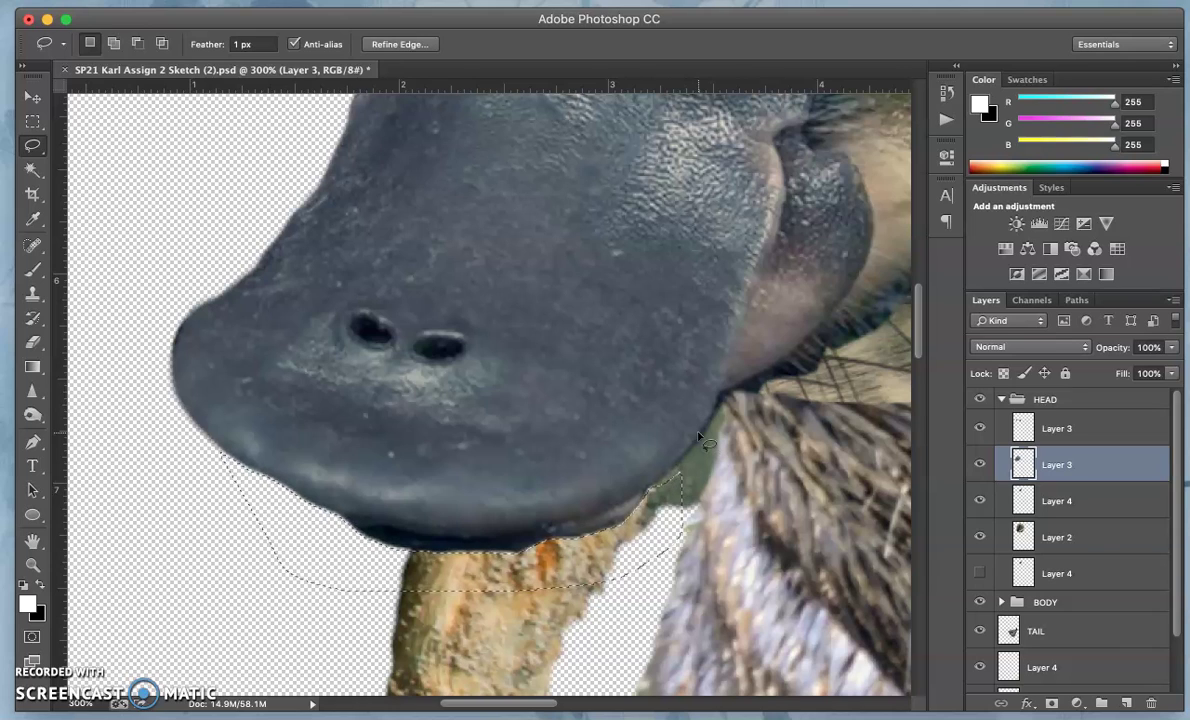
pyautogui.press('super+d')
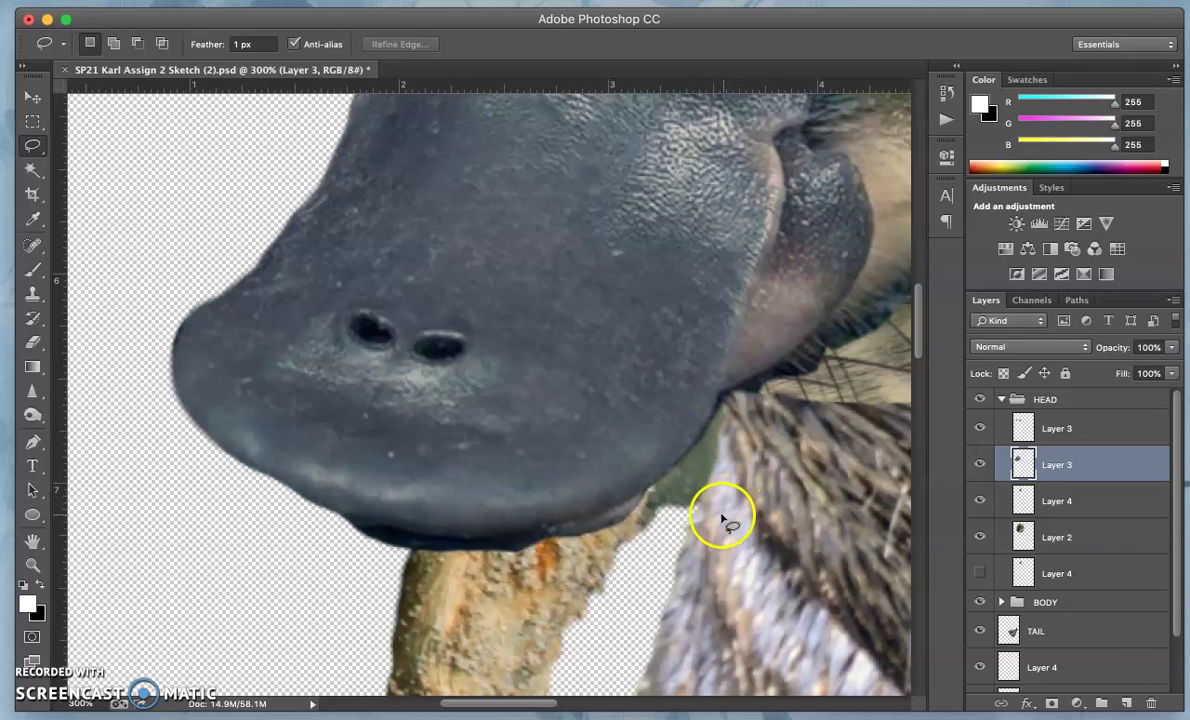
# - Lasso the dark lower-lip strip along the bill's underside, delete it from the bill's layer, and check the bill against the whole creature
pyautogui.moveTo(693, 536)
pyautogui.mouseDown()
pyautogui.moveTo(481, 553)
pyautogui.moveTo(385, 528)
pyautogui.moveTo(343, 533)
pyautogui.moveTo(286, 494)
pyautogui.mouseUp()
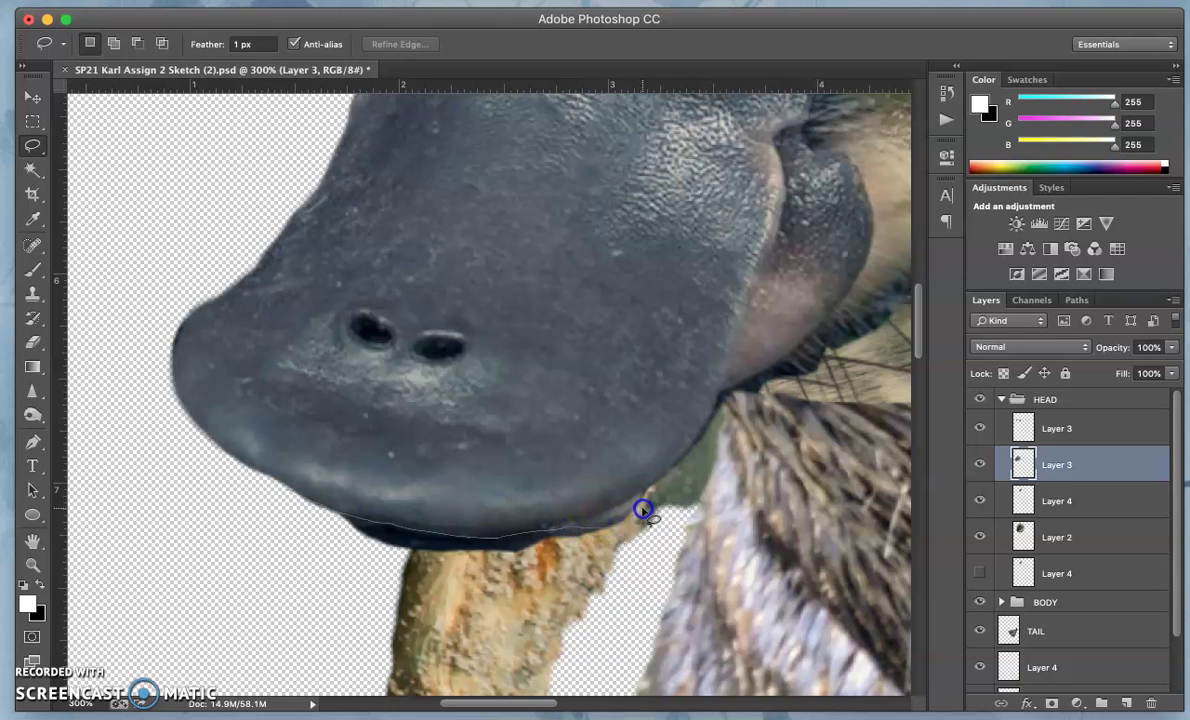
pyautogui.moveTo(567, 601)
pyautogui.mouseDown()
pyautogui.moveTo(346, 605)
pyautogui.moveTo(268, 552)
pyautogui.mouseUp()
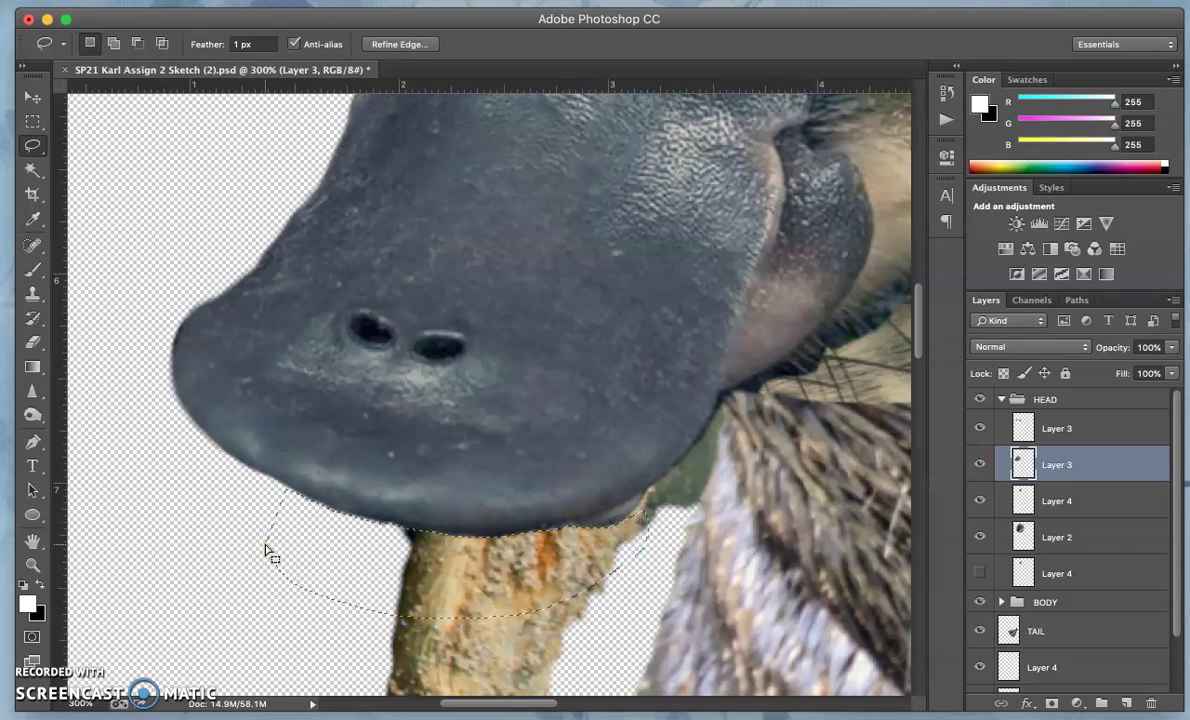
pyautogui.press('super+minus')
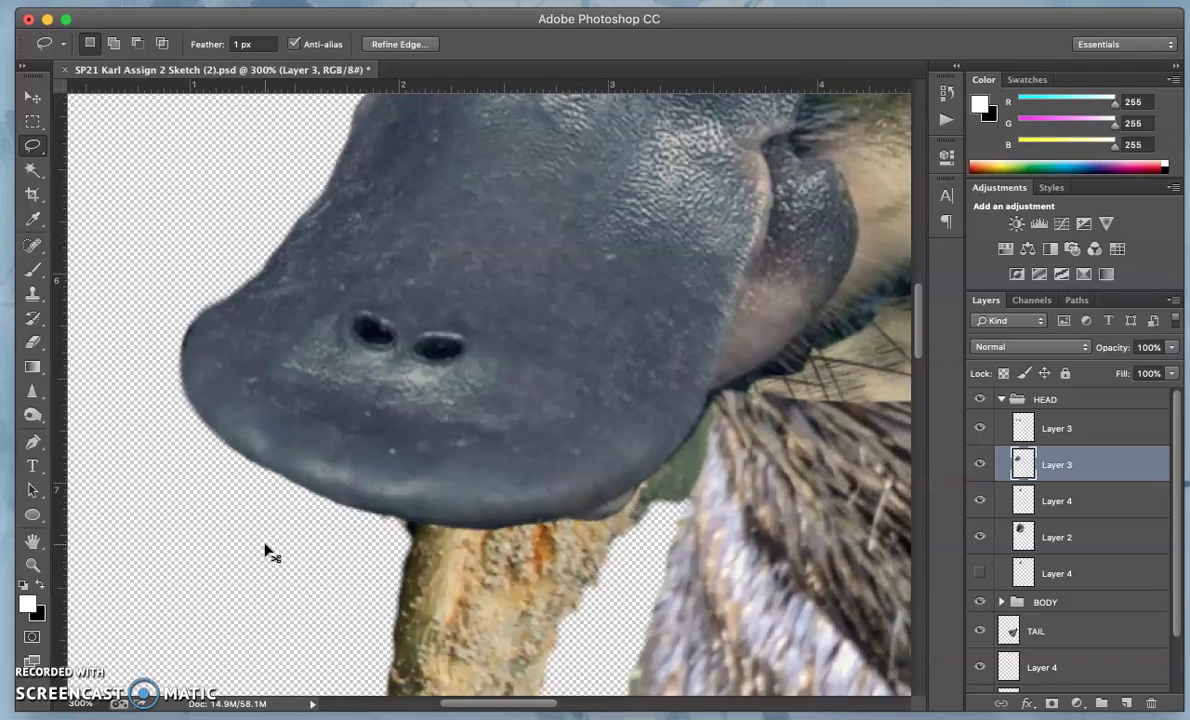
pyautogui.scroll(-1, 266, 550)
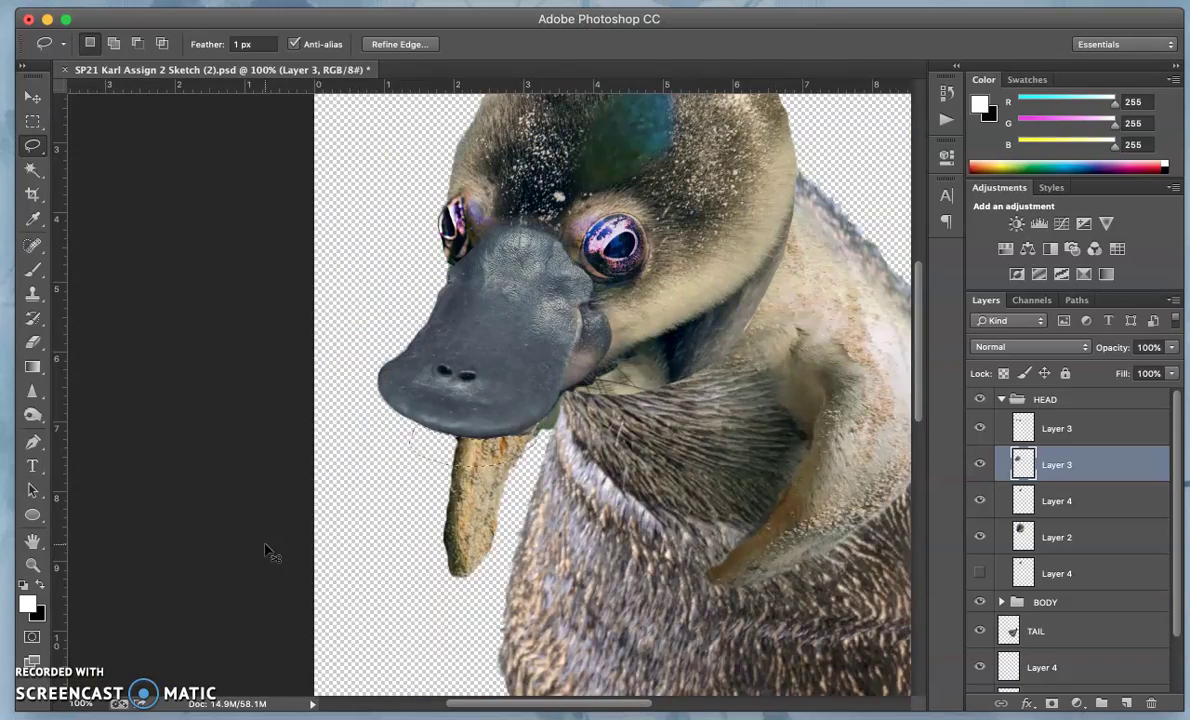
pyautogui.press('super+minus')
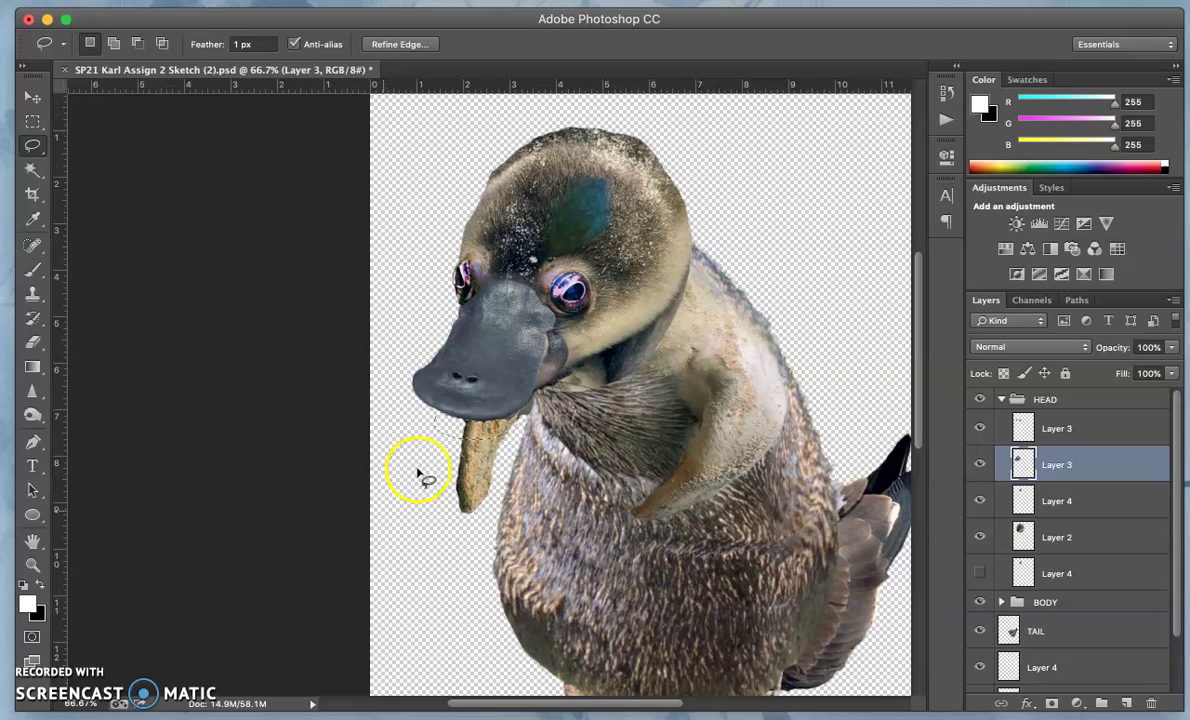
pyautogui.scroll(3, 579, 345)
pyautogui.hscroll(2, 579, 345)
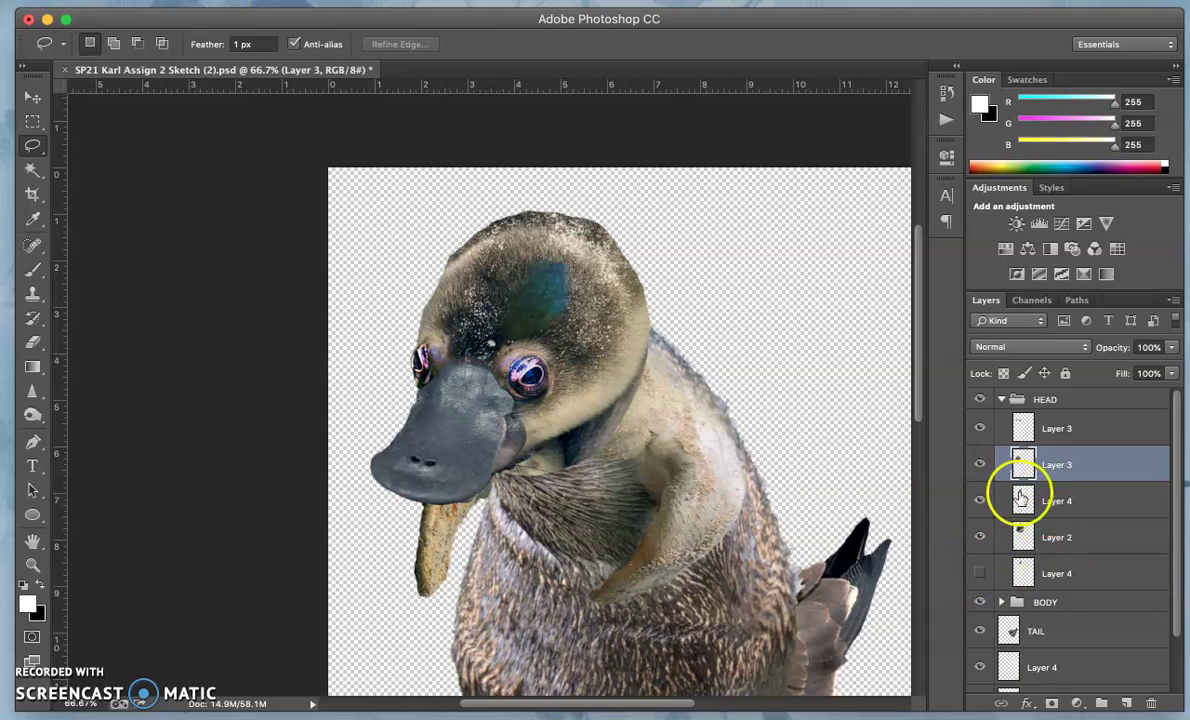
pyautogui.click(979, 468)
pyautogui.click(979, 468)
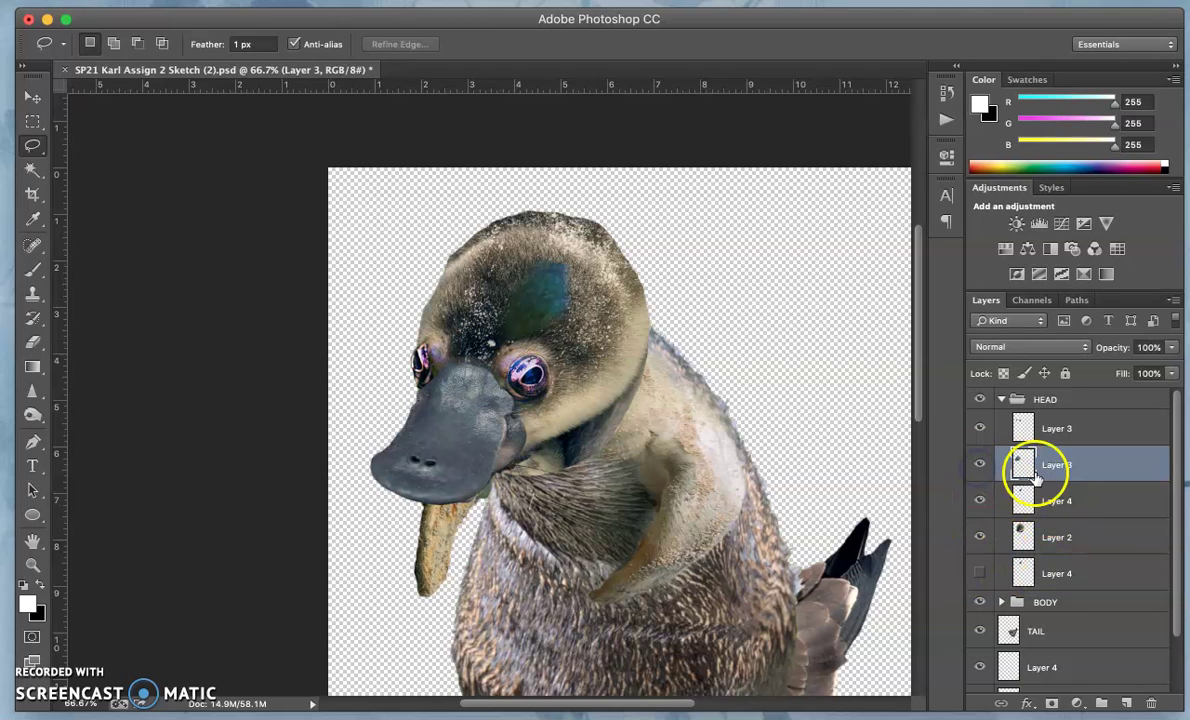
# - Darken the bill's upper edge between the two eyes using a 67 px Burn tool on midtones at 12% exposure
pyautogui.click(32, 415)
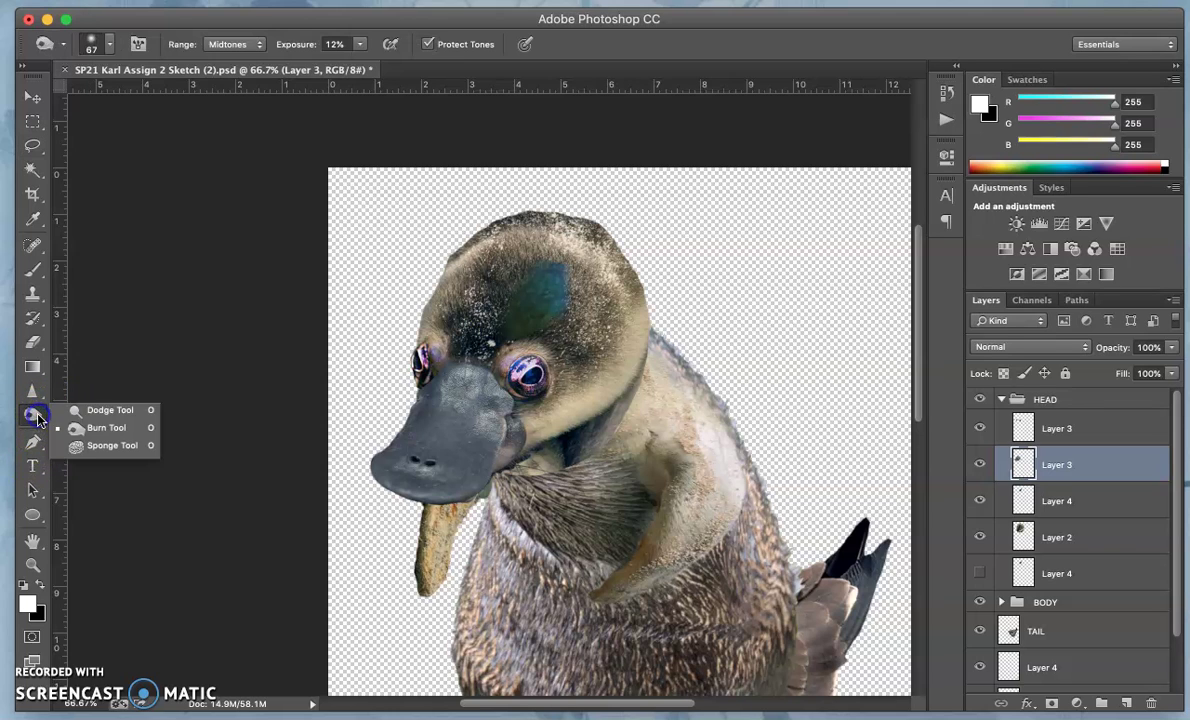
pyautogui.click(90, 418)
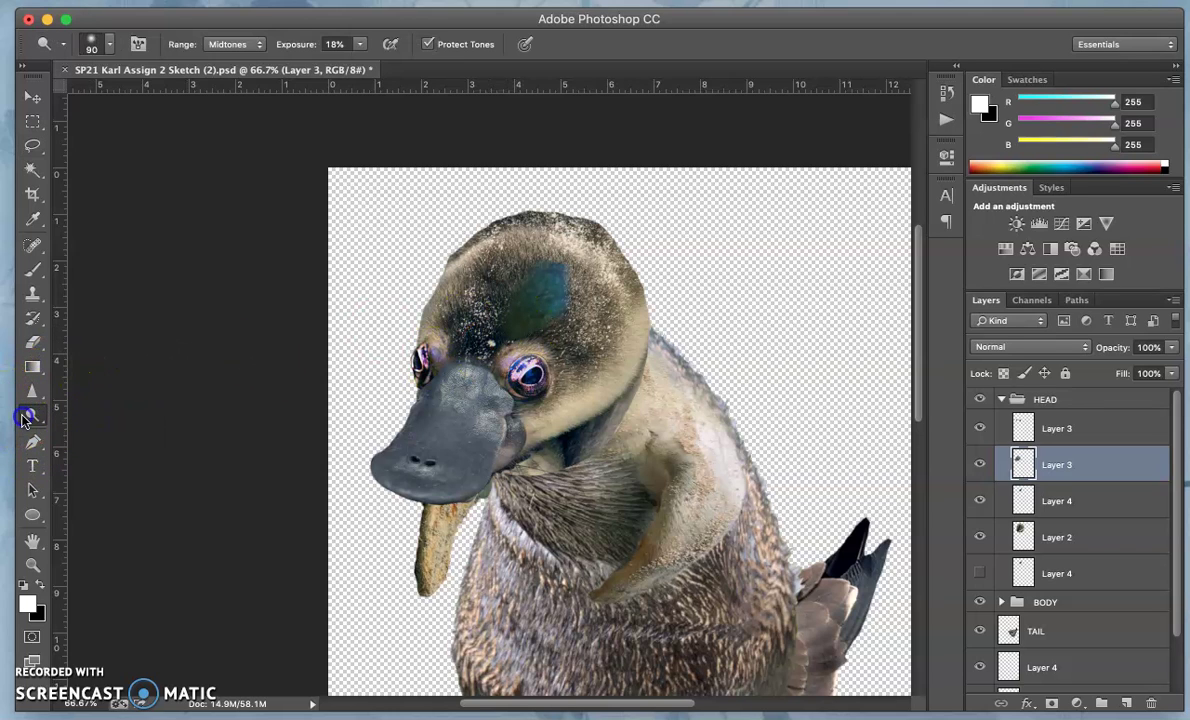
pyautogui.click(38, 417)
pyautogui.click(104, 428)
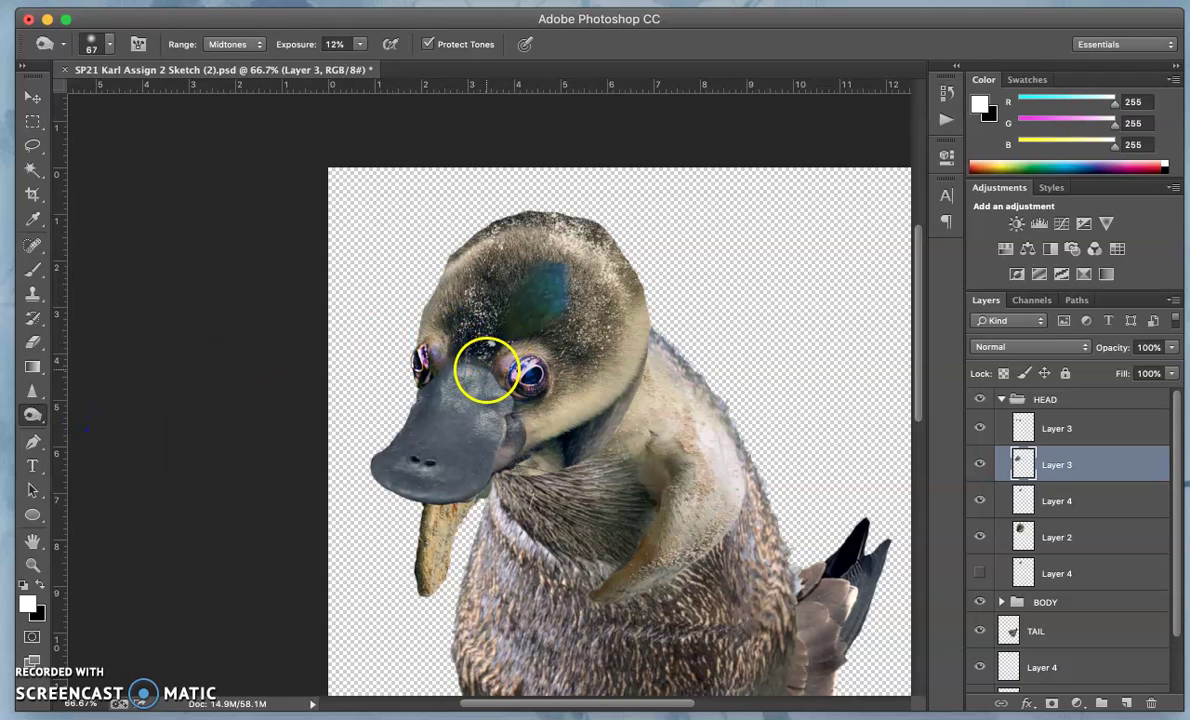
pyautogui.moveTo(484, 370); pyautogui.dragTo(480, 371)
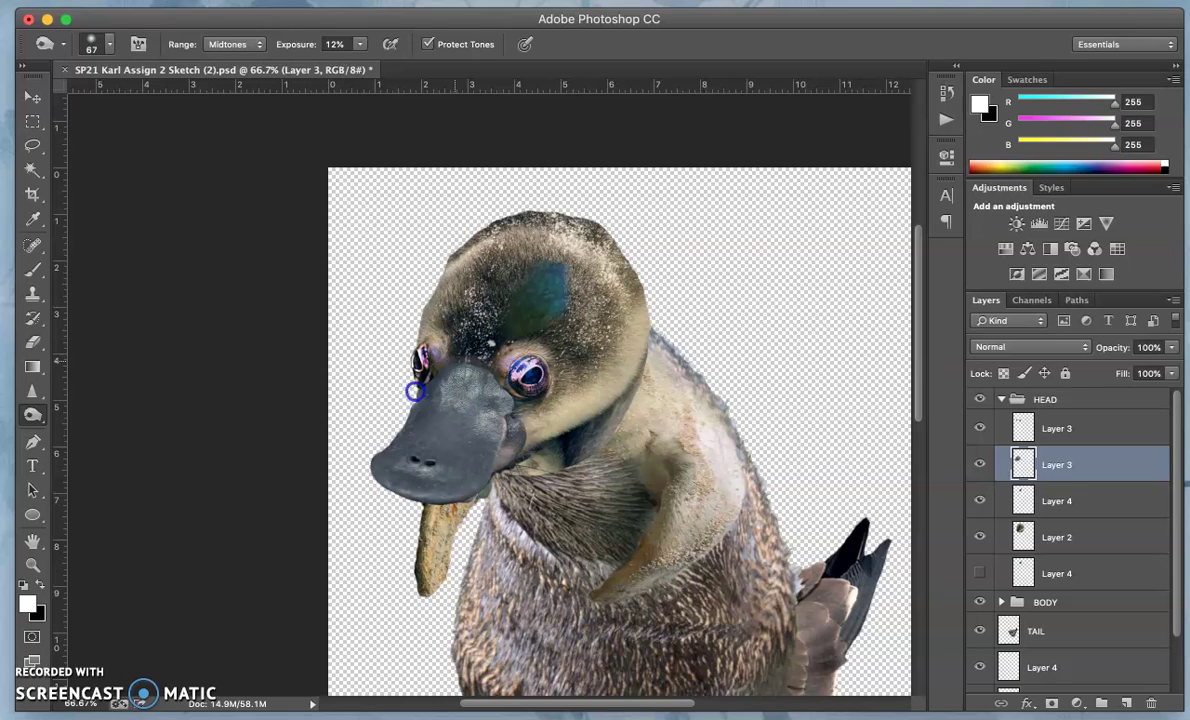
pyautogui.press('super+equal')
pyautogui.press('super+equal')
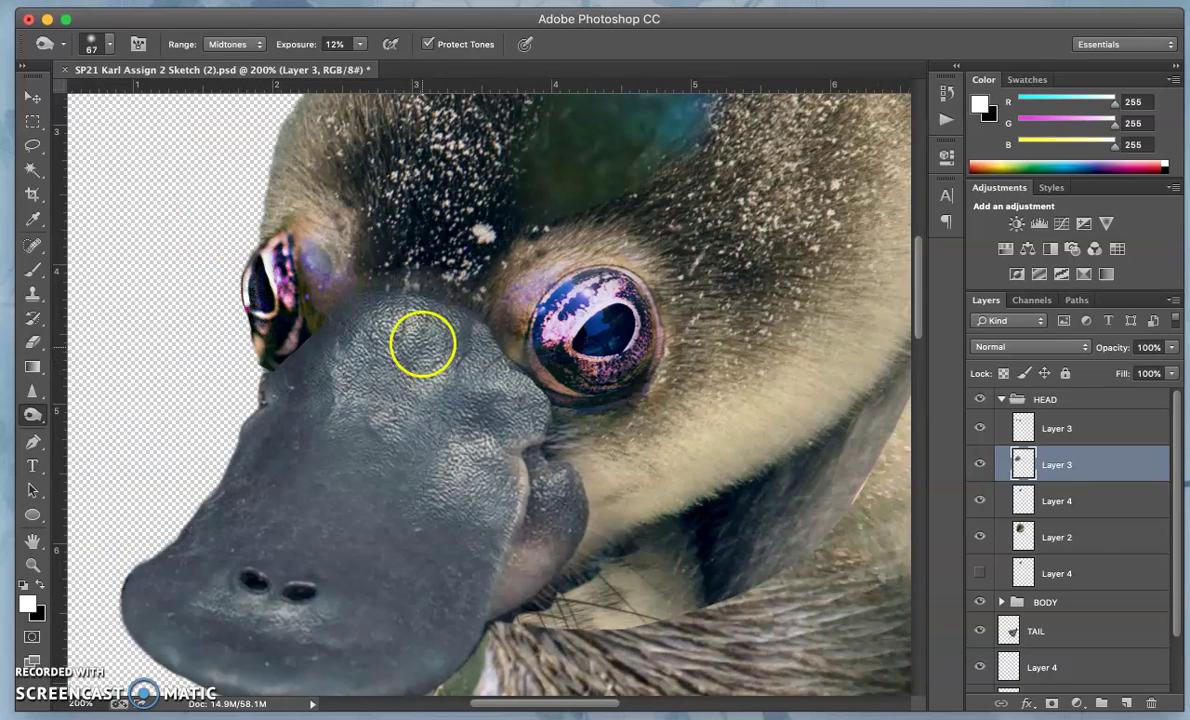
pyautogui.moveTo(423, 343)
pyautogui.mouseDown()
pyautogui.moveTo(407, 309)
pyautogui.moveTo(371, 303)
pyautogui.mouseUp()
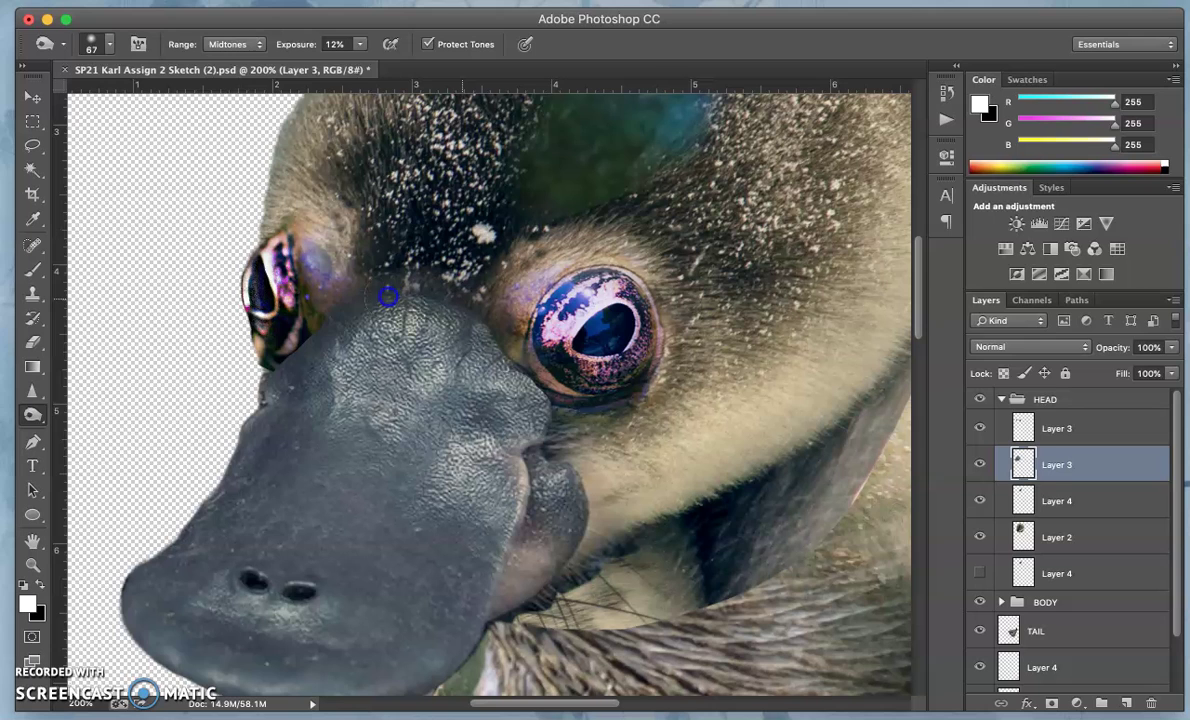
pyautogui.moveTo(450, 244)
pyautogui.mouseDown()
pyautogui.moveTo(465, 232)
pyautogui.moveTo(690, 360)
pyautogui.mouseUp()
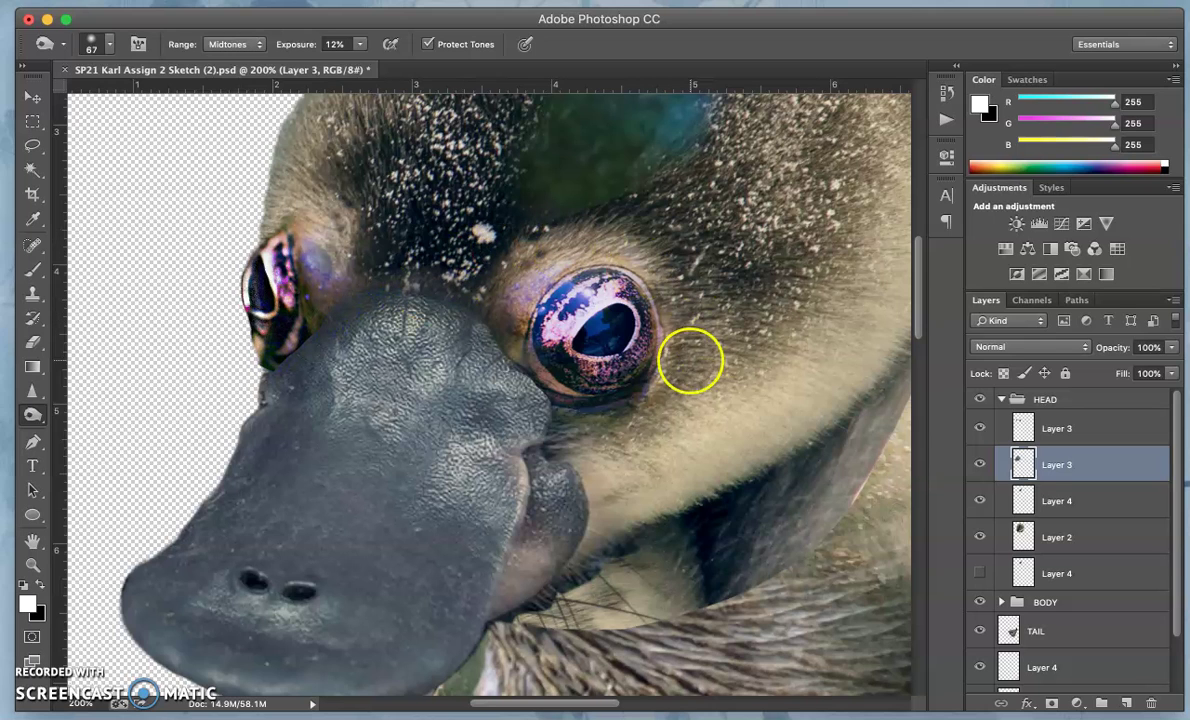
# - Compare the bill with the furry head layer hidden and shown, and burn the bill's upper edge further beside the smaller eye
pyautogui.click(979, 523)
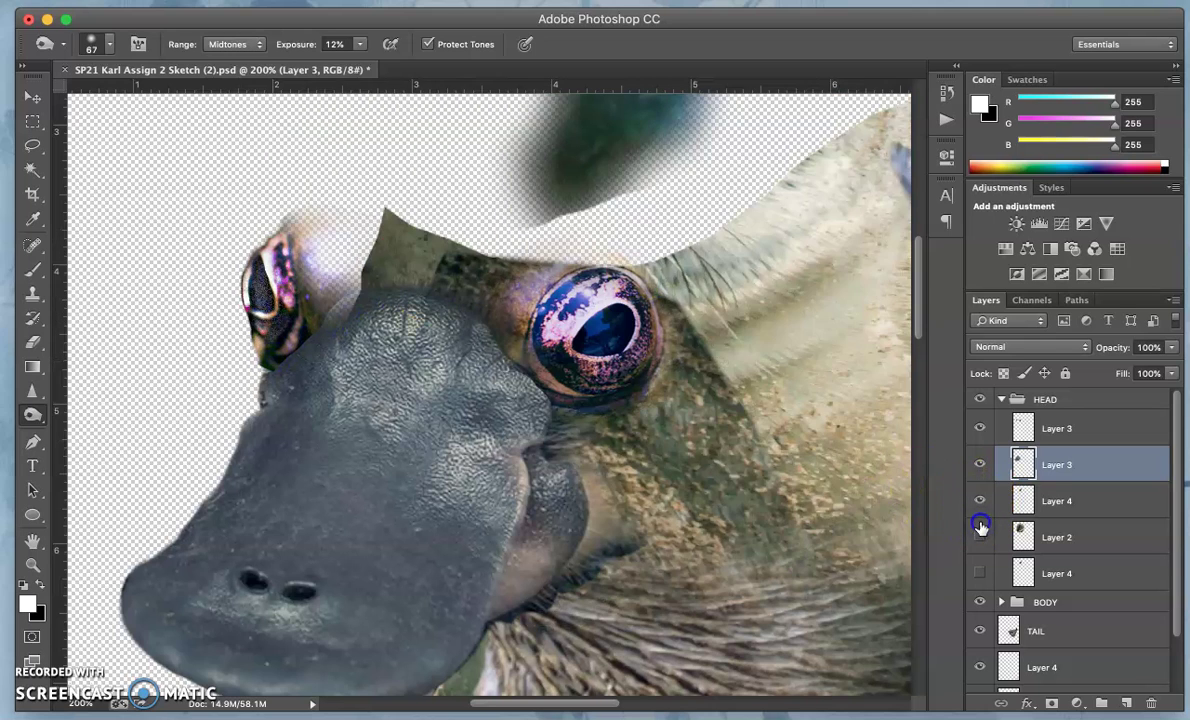
pyautogui.click(979, 523)
pyautogui.moveTo(866, 518)
pyautogui.mouseDown()
pyautogui.moveTo(595, 430)
pyautogui.moveTo(571, 441)
pyautogui.moveTo(529, 364)
pyautogui.moveTo(446, 276)
pyautogui.moveTo(369, 268)
pyautogui.moveTo(307, 322)
pyautogui.mouseUp()
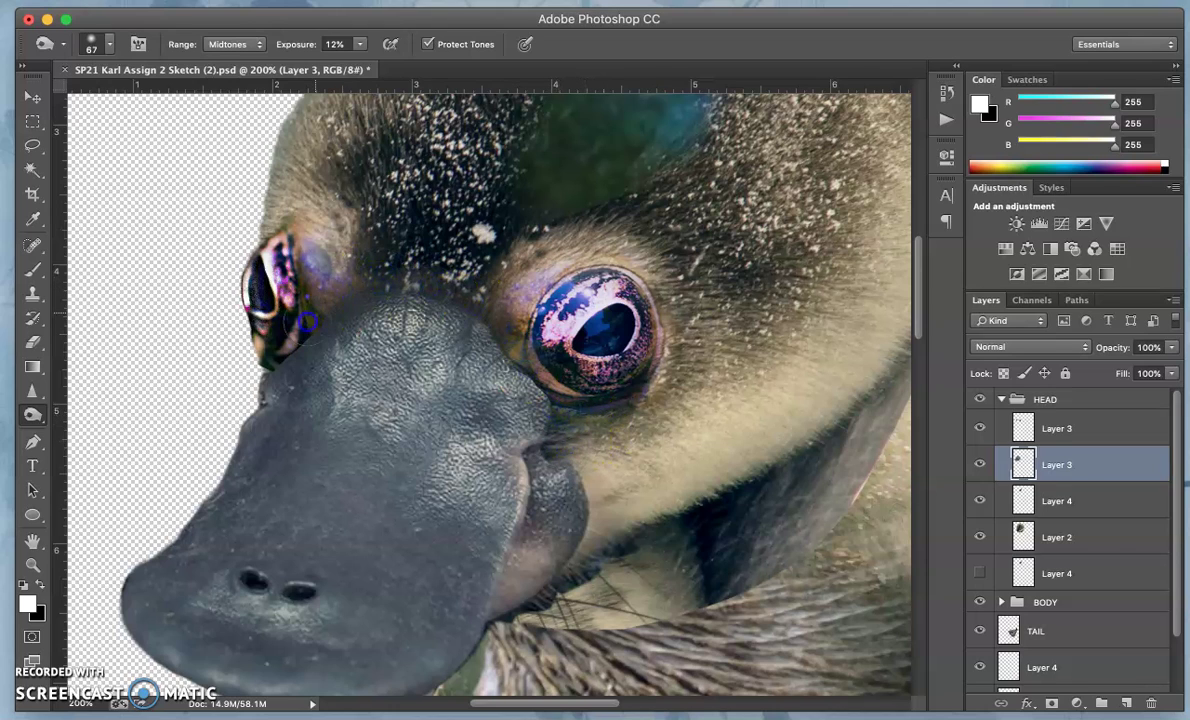
pyautogui.click(362, 292)
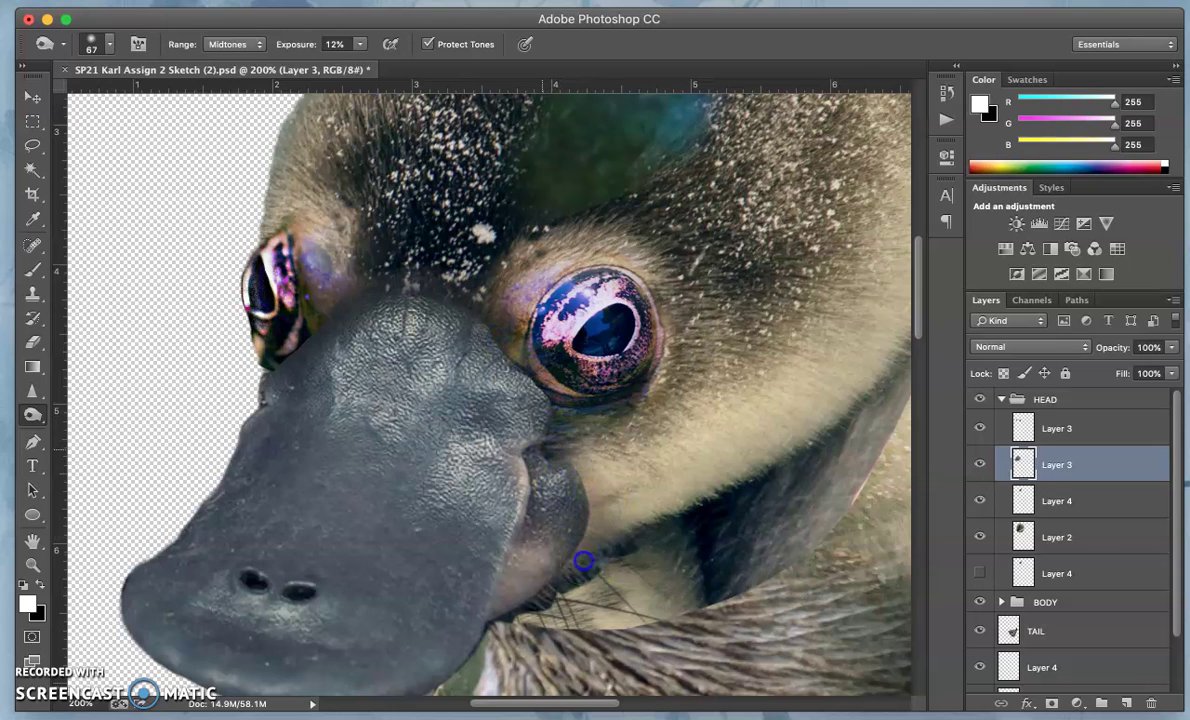
# - Burn the bill's outer edges beside the cheek and smaller eye, and compare the head with the bill's layer hidden and shown
pyautogui.moveTo(598, 467)
pyautogui.mouseDown()
pyautogui.moveTo(628, 473)
pyautogui.moveTo(580, 466)
pyautogui.moveTo(624, 486)
pyautogui.moveTo(598, 474)
pyautogui.moveTo(589, 421)
pyautogui.moveTo(442, 271)
pyautogui.moveTo(396, 258)
pyautogui.moveTo(448, 377)
pyautogui.moveTo(440, 438)
pyautogui.moveTo(358, 314)
pyautogui.moveTo(276, 370)
pyautogui.mouseUp()
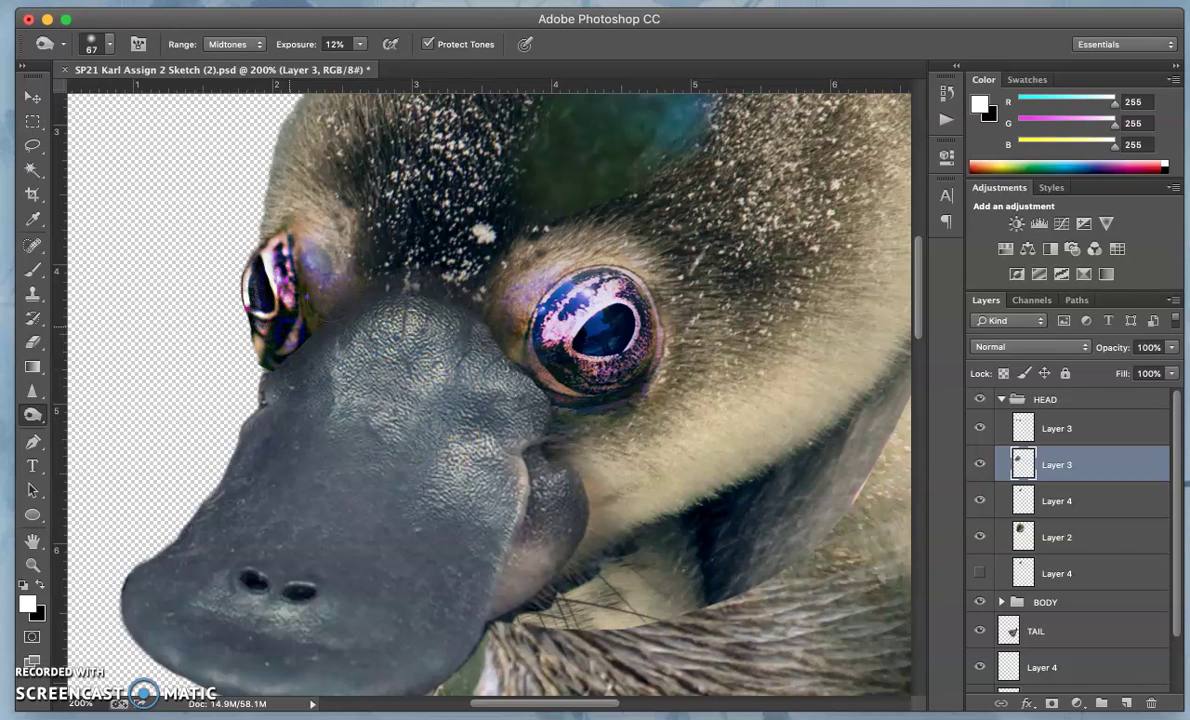
pyautogui.moveTo(333, 243); pyautogui.dragTo(327, 260)
pyautogui.moveTo(348, 120)
pyautogui.mouseDown()
pyautogui.moveTo(372, 127)
pyautogui.moveTo(470, 228)
pyautogui.mouseUp()
pyautogui.click(980, 465)
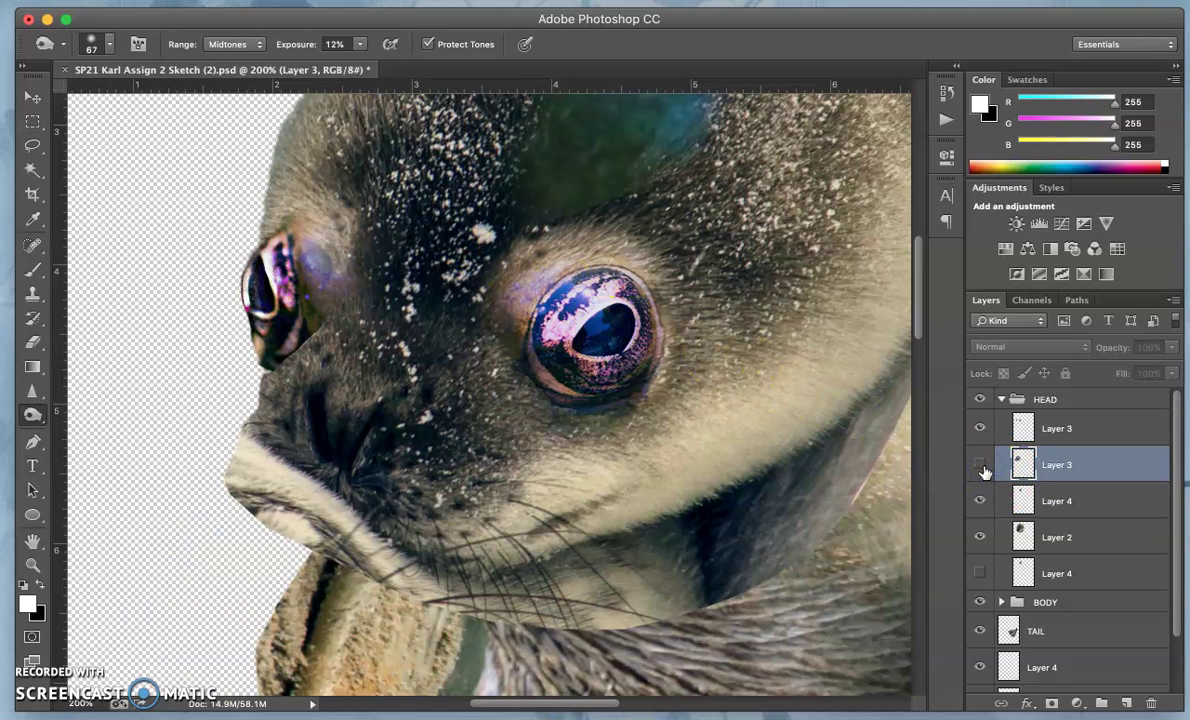
pyautogui.click(980, 465)
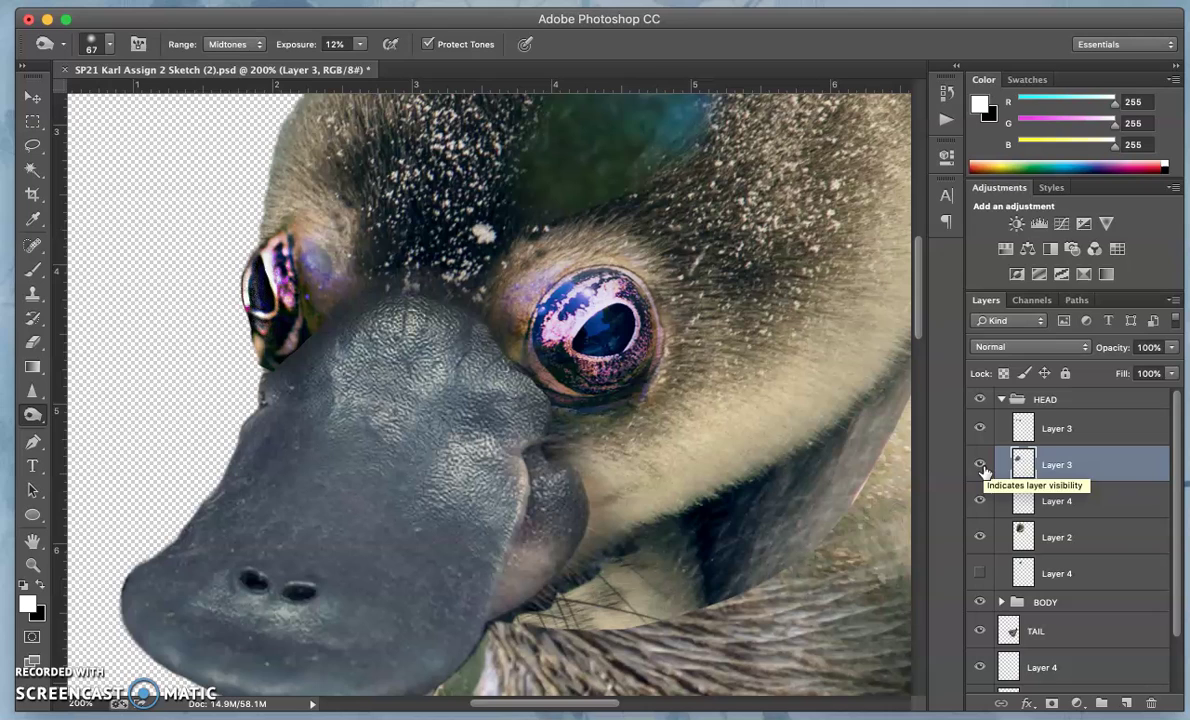
# - Sharpen the bill's skin texture along its edges and across its surface with a 151 px Sharpen tool at 20% strength
pyautogui.click(33, 391)
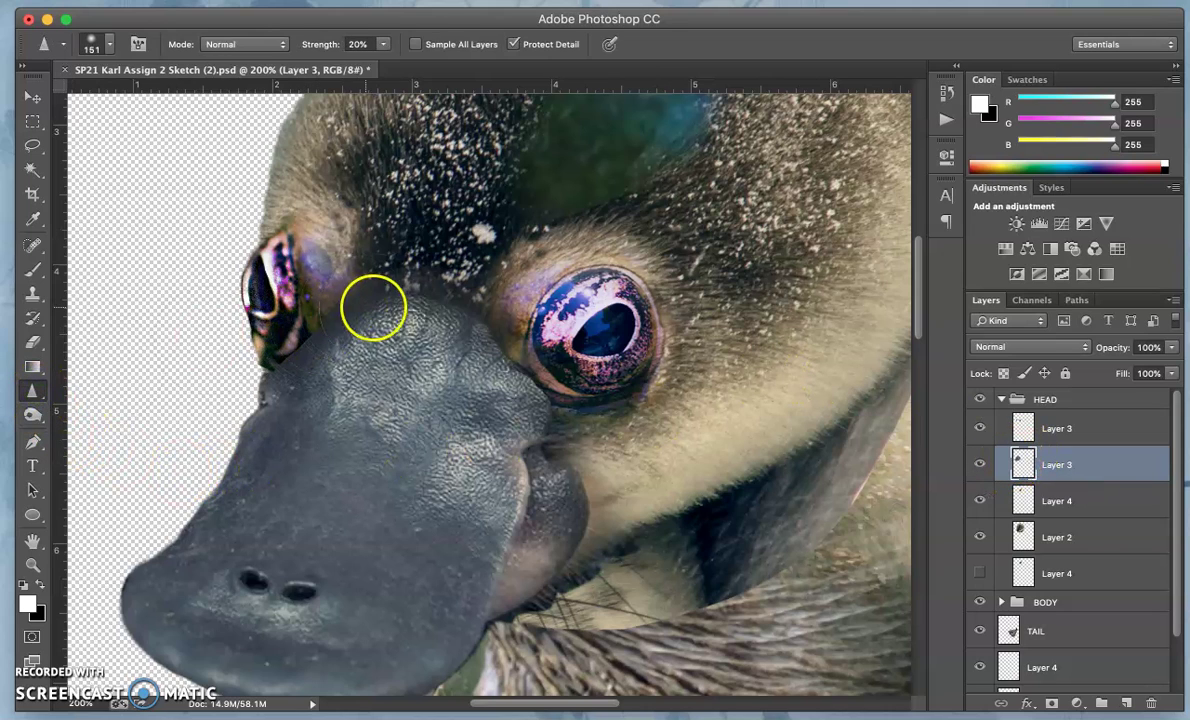
pyautogui.moveTo(358, 306)
pyautogui.mouseDown()
pyautogui.moveTo(290, 365)
pyautogui.moveTo(355, 304)
pyautogui.moveTo(291, 350)
pyautogui.moveTo(313, 330)
pyautogui.moveTo(283, 340)
pyautogui.moveTo(345, 273)
pyautogui.moveTo(277, 336)
pyautogui.moveTo(358, 273)
pyautogui.moveTo(289, 334)
pyautogui.moveTo(311, 312)
pyautogui.moveTo(292, 313)
pyautogui.moveTo(282, 364)
pyautogui.mouseUp()
pyautogui.moveTo(215, 448)
pyautogui.mouseDown()
pyautogui.moveTo(255, 401)
pyautogui.moveTo(169, 515)
pyautogui.moveTo(285, 335)
pyautogui.moveTo(127, 539)
pyautogui.moveTo(285, 313)
pyautogui.moveTo(368, 300)
pyautogui.moveTo(398, 364)
pyautogui.moveTo(398, 444)
pyautogui.moveTo(305, 499)
pyautogui.moveTo(308, 541)
pyautogui.moveTo(210, 598)
pyautogui.moveTo(257, 640)
pyautogui.moveTo(165, 600)
pyautogui.moveTo(216, 673)
pyautogui.moveTo(252, 650)
pyautogui.moveTo(183, 612)
pyautogui.moveTo(409, 618)
pyautogui.moveTo(337, 693)
pyautogui.moveTo(457, 622)
pyautogui.mouseUp()
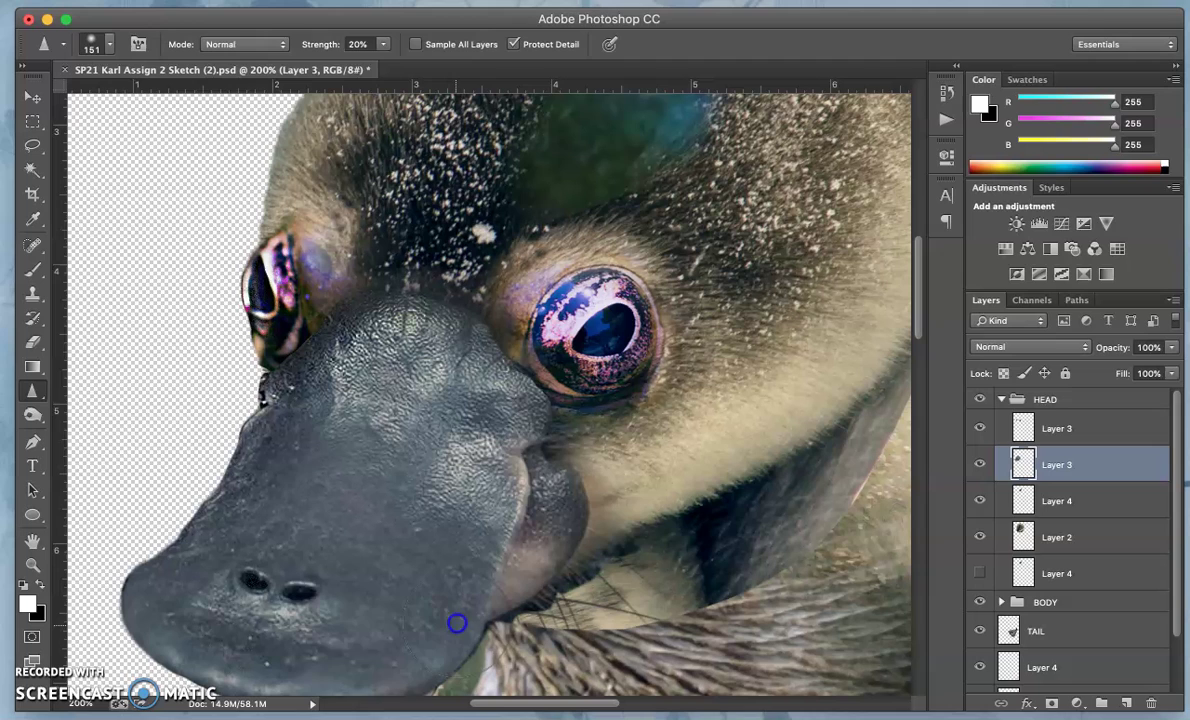
pyautogui.moveTo(376, 664)
pyautogui.mouseDown()
pyautogui.moveTo(394, 672)
pyautogui.moveTo(476, 581)
pyautogui.moveTo(276, 650)
pyautogui.moveTo(301, 657)
pyautogui.moveTo(247, 585)
pyautogui.moveTo(372, 454)
pyautogui.moveTo(296, 529)
pyautogui.moveTo(337, 500)
pyautogui.mouseUp()
pyautogui.moveTo(343, 444)
pyautogui.mouseDown()
pyautogui.moveTo(499, 380)
pyautogui.moveTo(530, 350)
pyautogui.moveTo(550, 398)
pyautogui.moveTo(412, 324)
pyautogui.moveTo(353, 324)
pyautogui.moveTo(346, 280)
pyautogui.mouseUp()
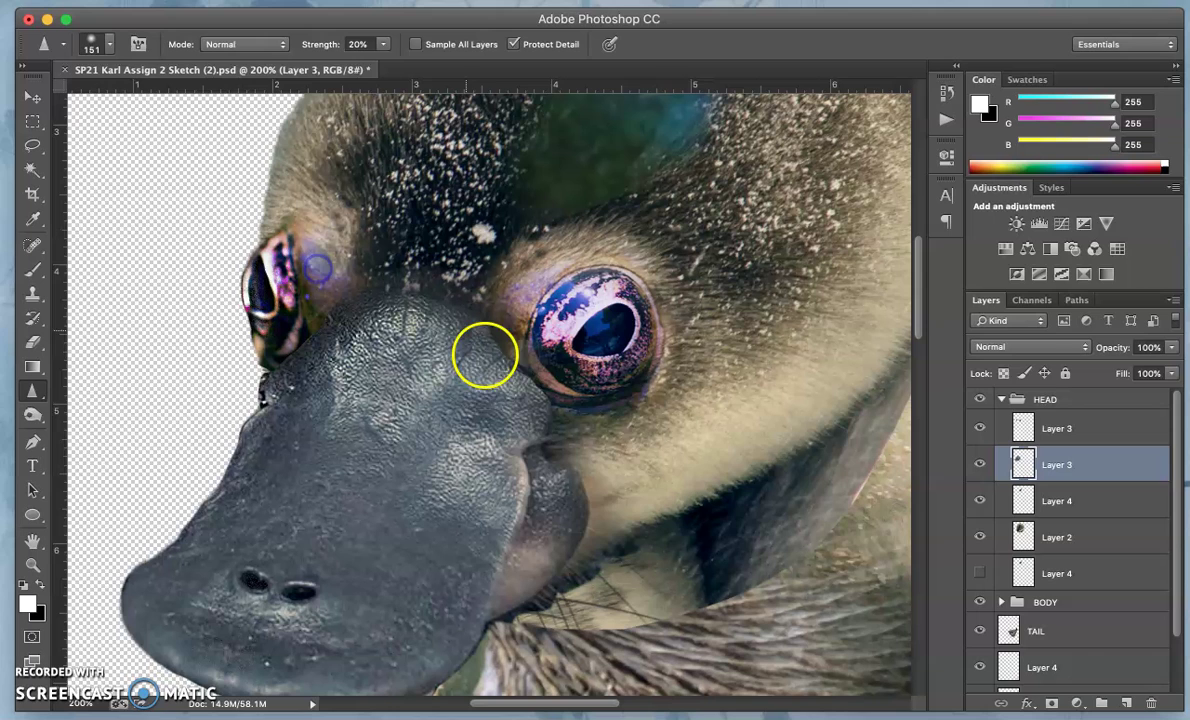
# - On the furry head layer, Layer 2, sharpen the fur below the larger eye and around the smaller eye at 20% strength
pyautogui.click(982, 539)
pyautogui.click(982, 539)
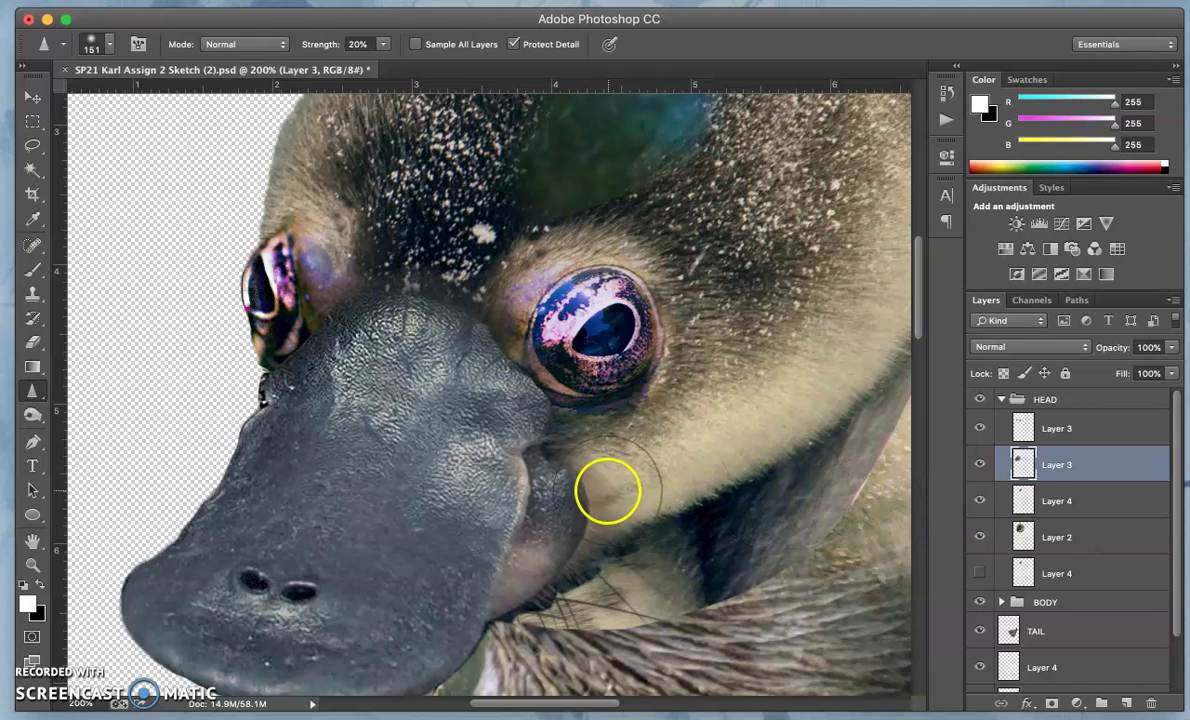
pyautogui.click(610, 487)
pyautogui.click(612, 487)
pyautogui.moveTo(612, 487)
pyautogui.mouseDown()
pyautogui.moveTo(579, 473)
pyautogui.moveTo(564, 486)
pyautogui.mouseUp()
pyautogui.moveTo(589, 555); pyautogui.dragTo(589, 555)
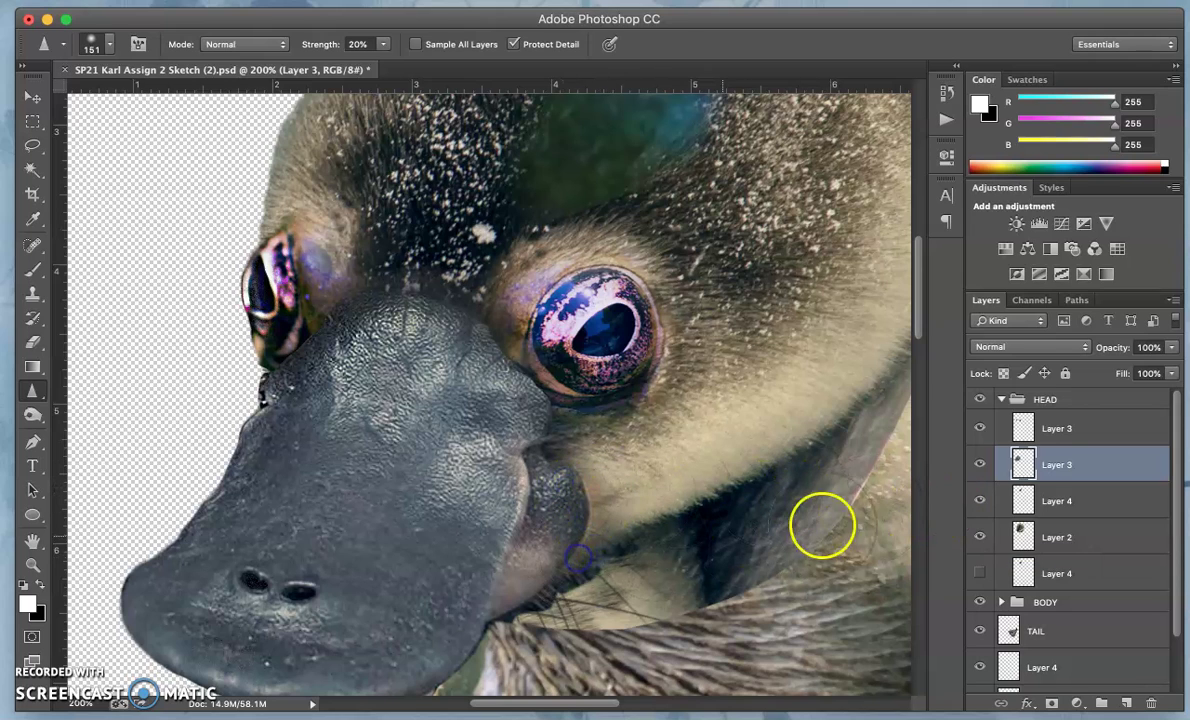
pyautogui.click(995, 527)
pyautogui.moveTo(601, 463)
pyautogui.mouseDown()
pyautogui.moveTo(630, 508)
pyautogui.moveTo(633, 491)
pyautogui.moveTo(646, 495)
pyautogui.moveTo(638, 448)
pyautogui.moveTo(625, 515)
pyautogui.moveTo(619, 440)
pyautogui.moveTo(596, 420)
pyautogui.mouseUp()
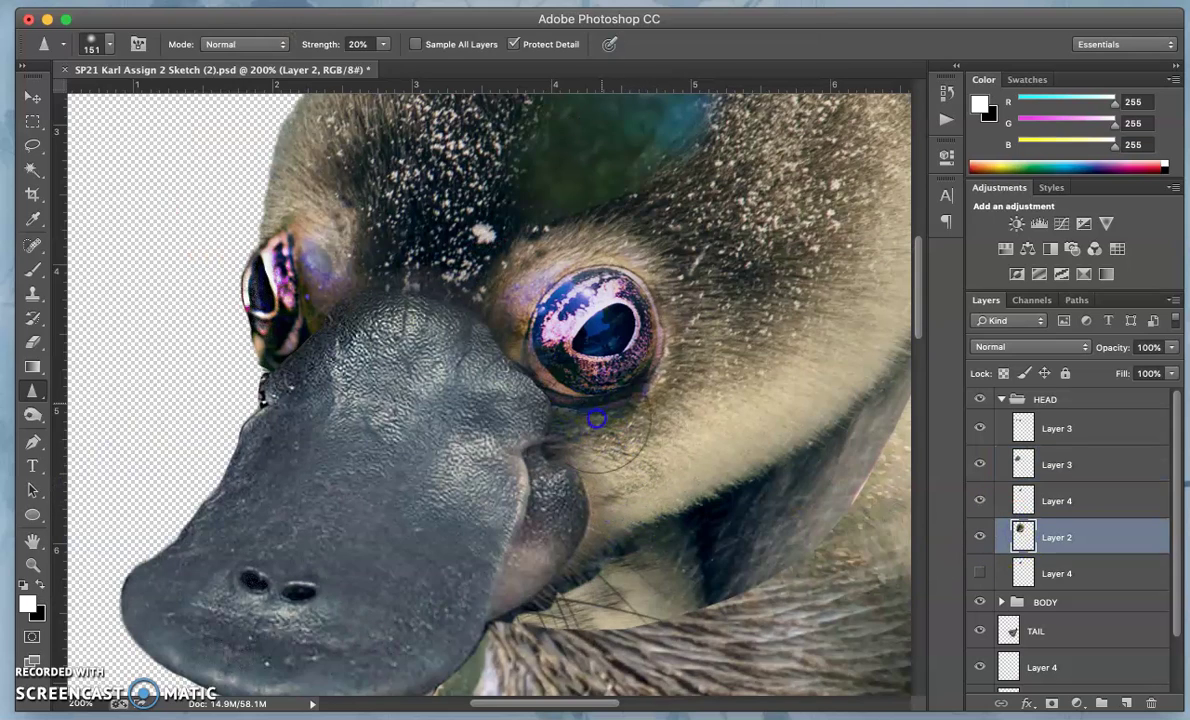
pyautogui.moveTo(335, 271)
pyautogui.mouseDown()
pyautogui.moveTo(354, 209)
pyautogui.moveTo(313, 220)
pyautogui.moveTo(301, 207)
pyautogui.moveTo(298, 243)
pyautogui.moveTo(334, 152)
pyautogui.moveTo(325, 197)
pyautogui.moveTo(295, 209)
pyautogui.moveTo(287, 256)
pyautogui.mouseUp()
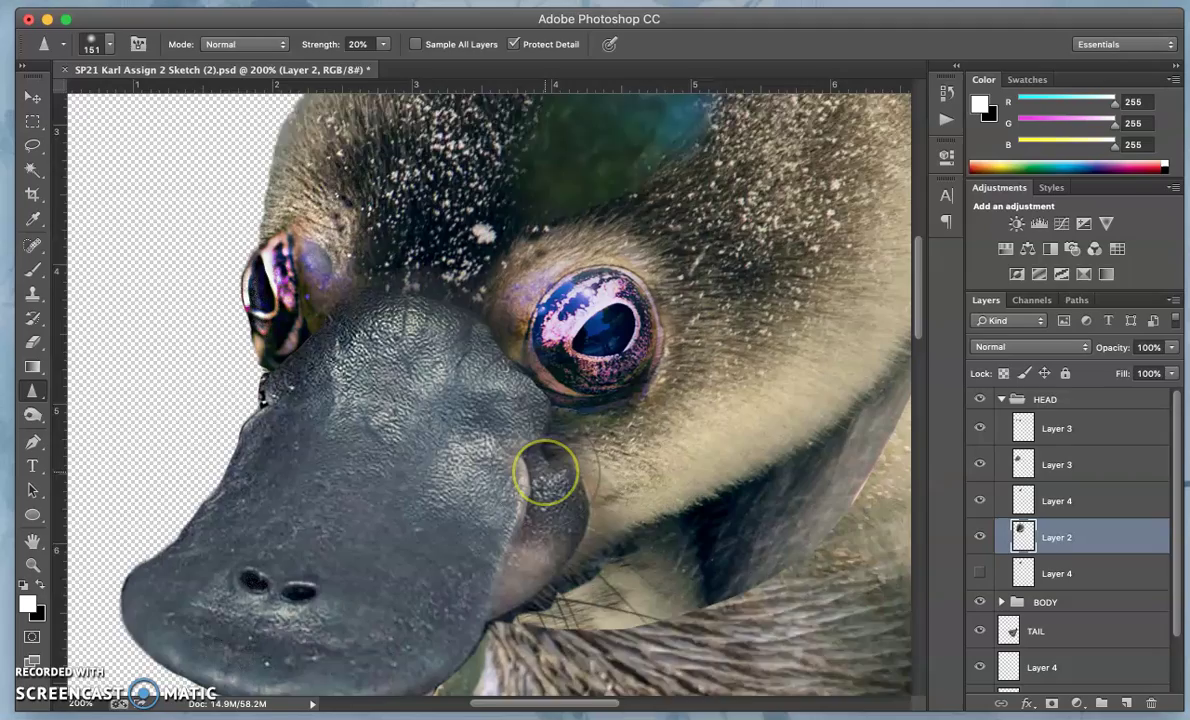
# - Compare the creature with and without the blue-green forehead patch, and leave the patch's layer hidden
pyautogui.scroll(-3, 547, 473)
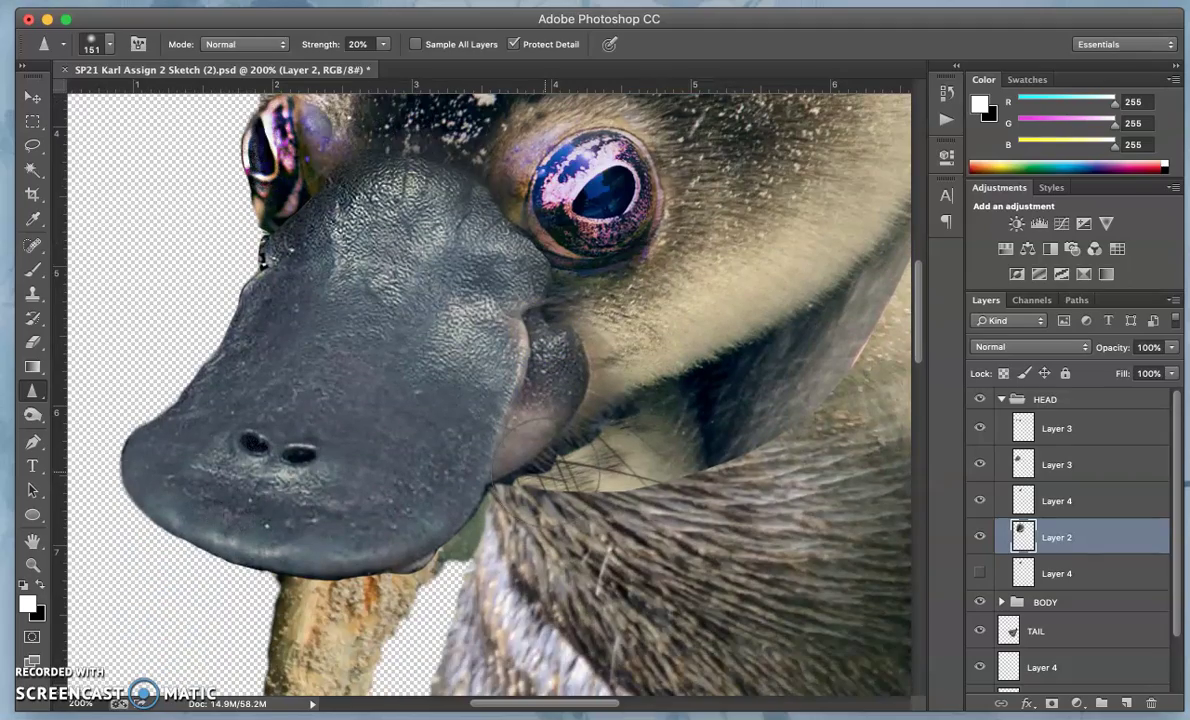
pyautogui.scroll(-5, 548, 478)
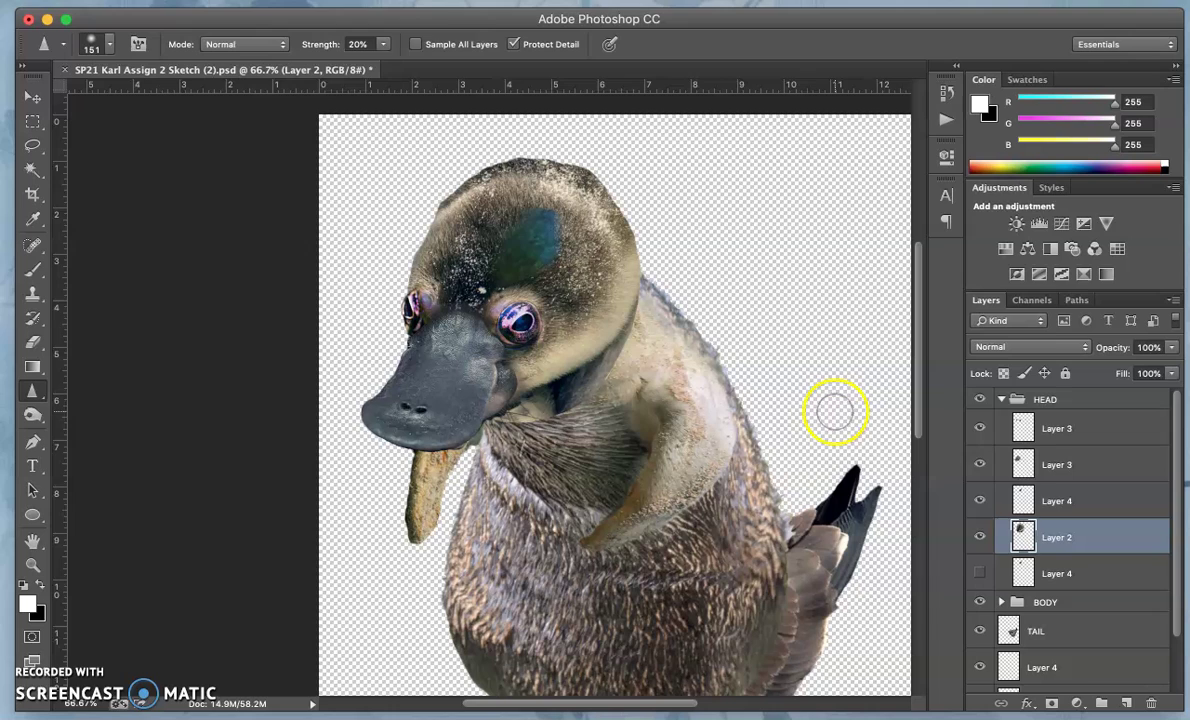
pyautogui.click(980, 502)
pyautogui.click(980, 503)
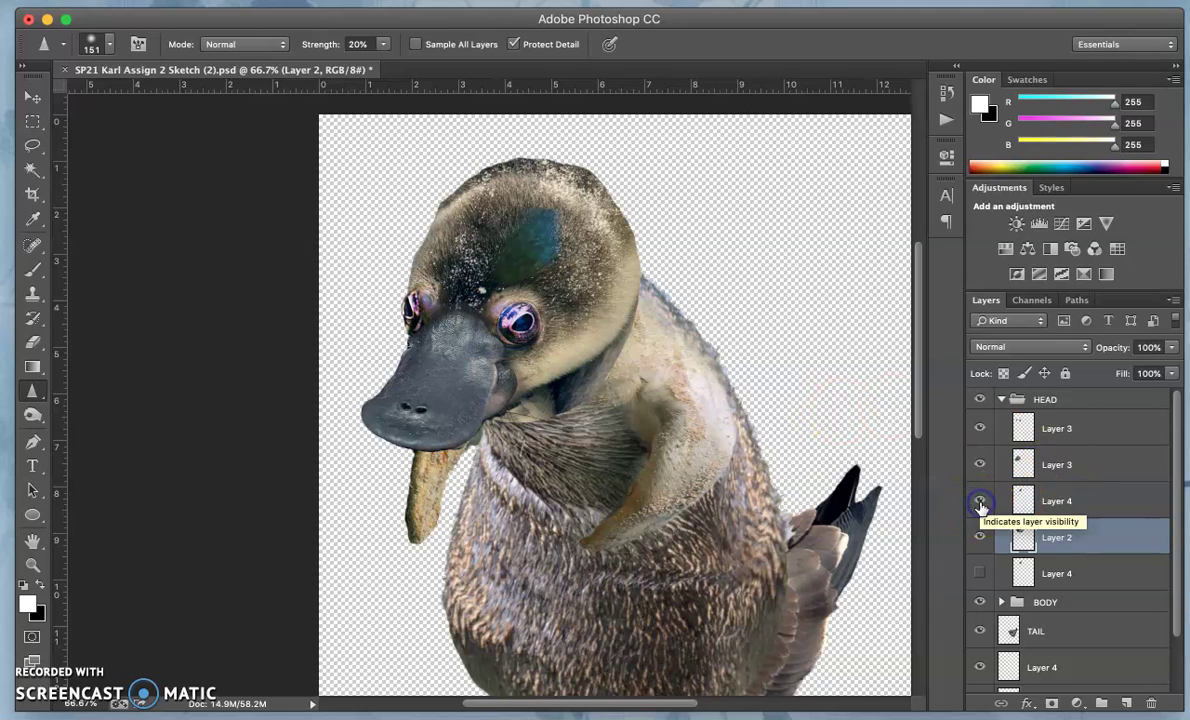
pyautogui.click(980, 503)
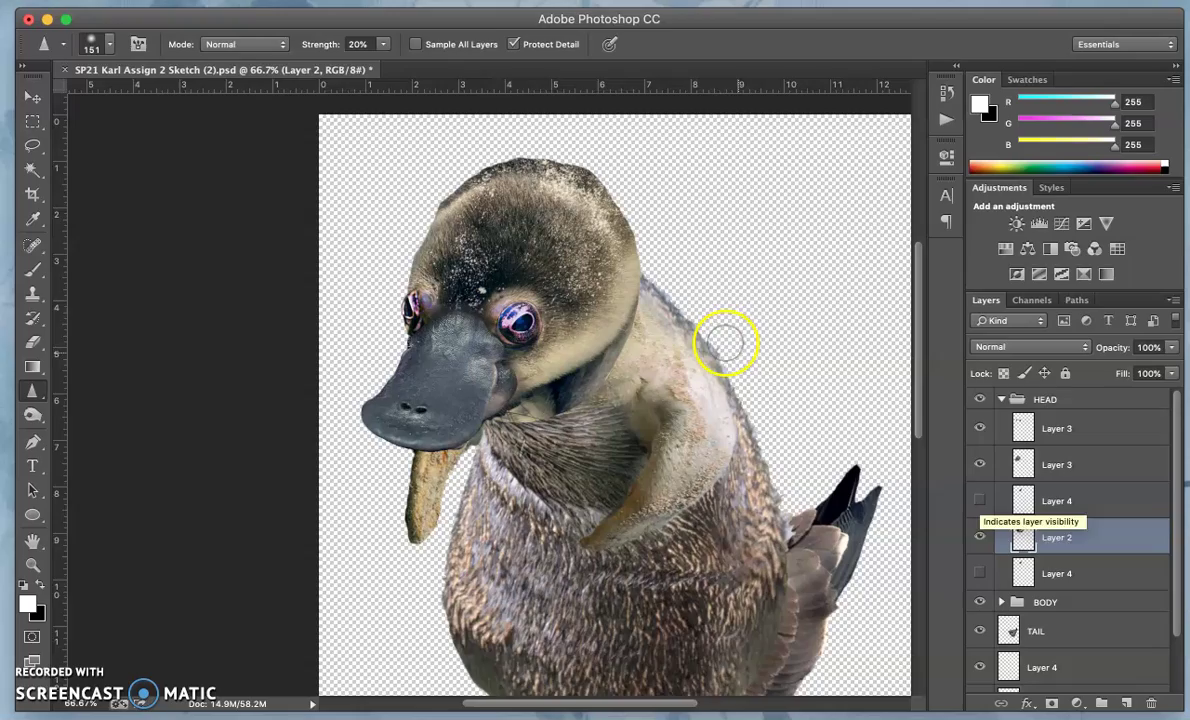
# - Examine the whole creature and the join between head and neck, comparing it with the furry head layer hidden and shown
pyautogui.scroll(-5, 739, 324)
pyautogui.hscroll(1, 739, 324)
pyautogui.scroll(2, 739, 320)
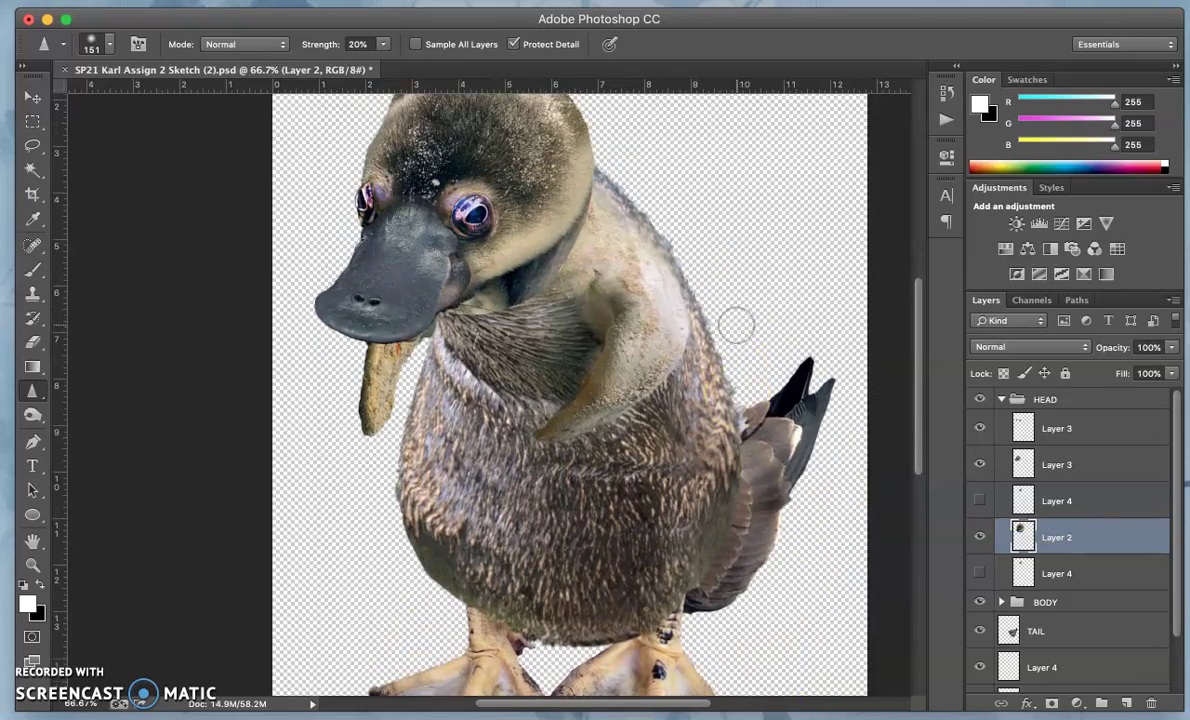
pyautogui.press('super+minus')
pyautogui.press('super+plus')
pyautogui.press('super+plus')
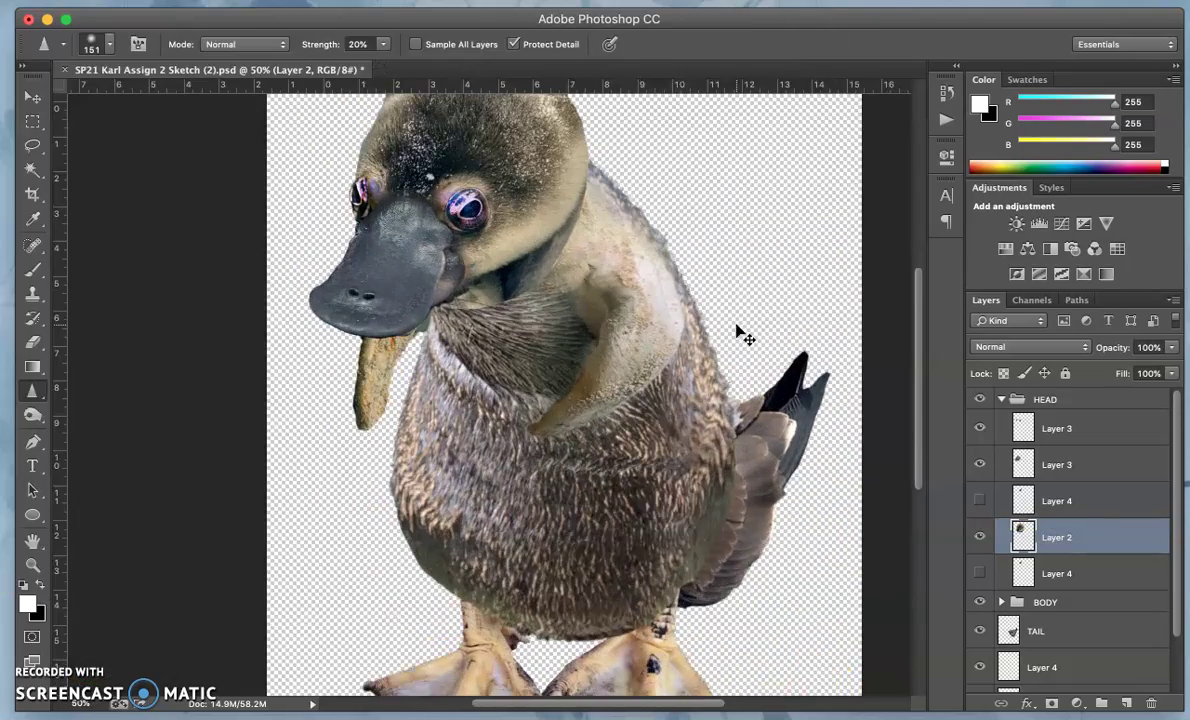
pyautogui.press('f')
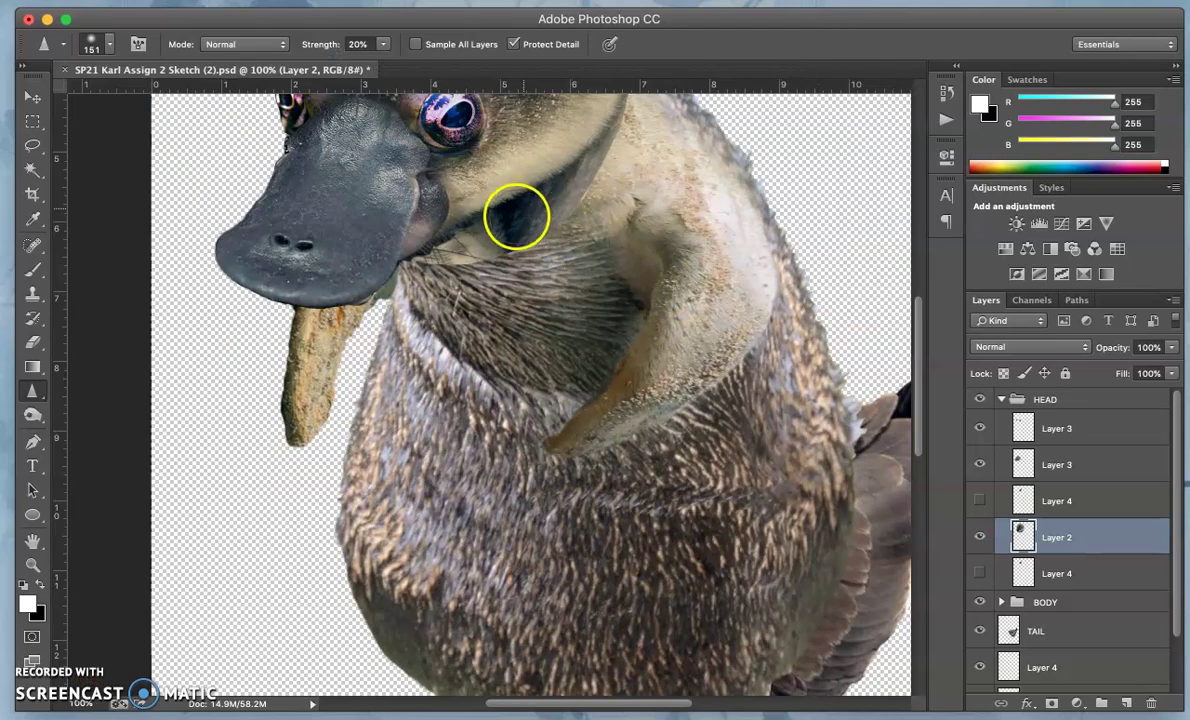
pyautogui.scroll(4, 526, 236)
pyautogui.hscroll(-1, 526, 236)
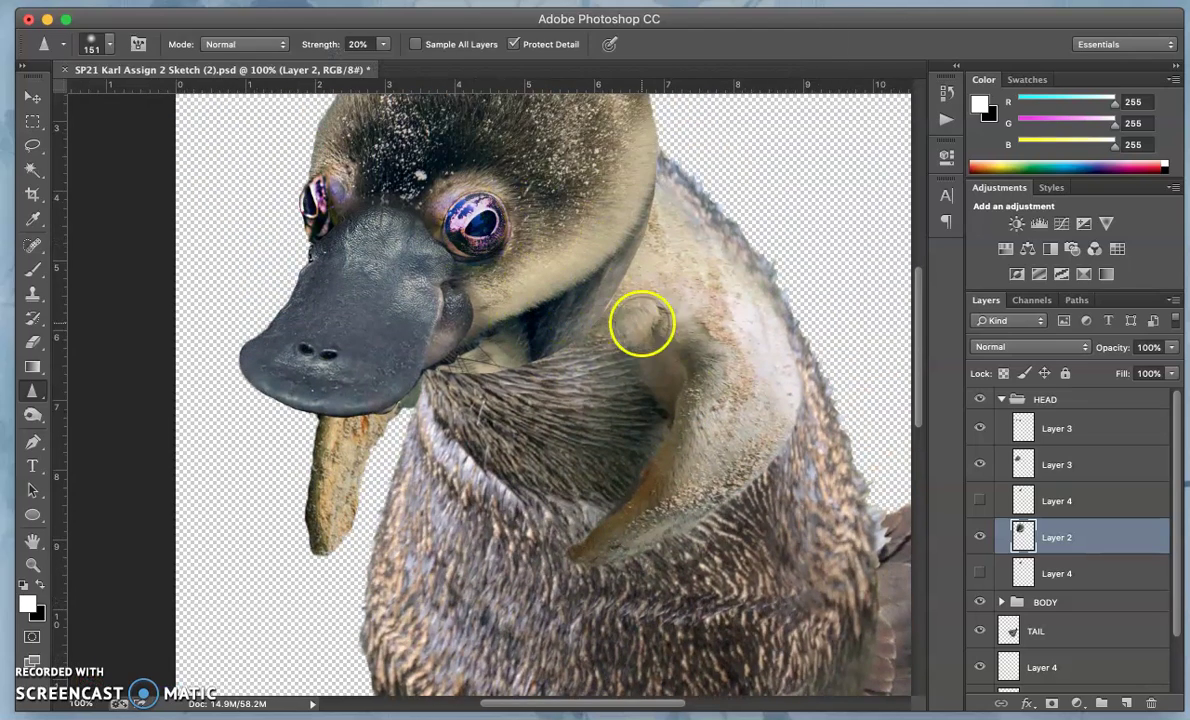
pyautogui.click(979, 543)
pyautogui.click(979, 540)
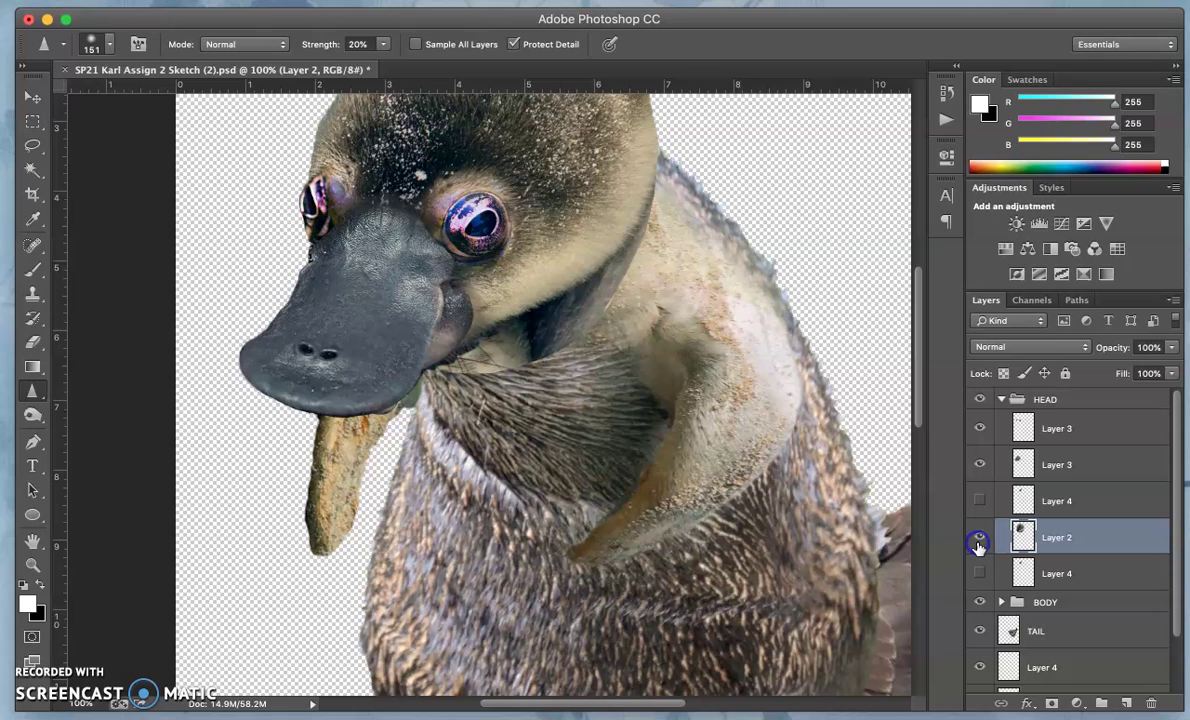
# - Erase the leftover grey fur edge along the neck from Layer 2 with a 100 px Eraser at 56% opacity
pyautogui.click(1060, 539)
pyautogui.click(35, 345)
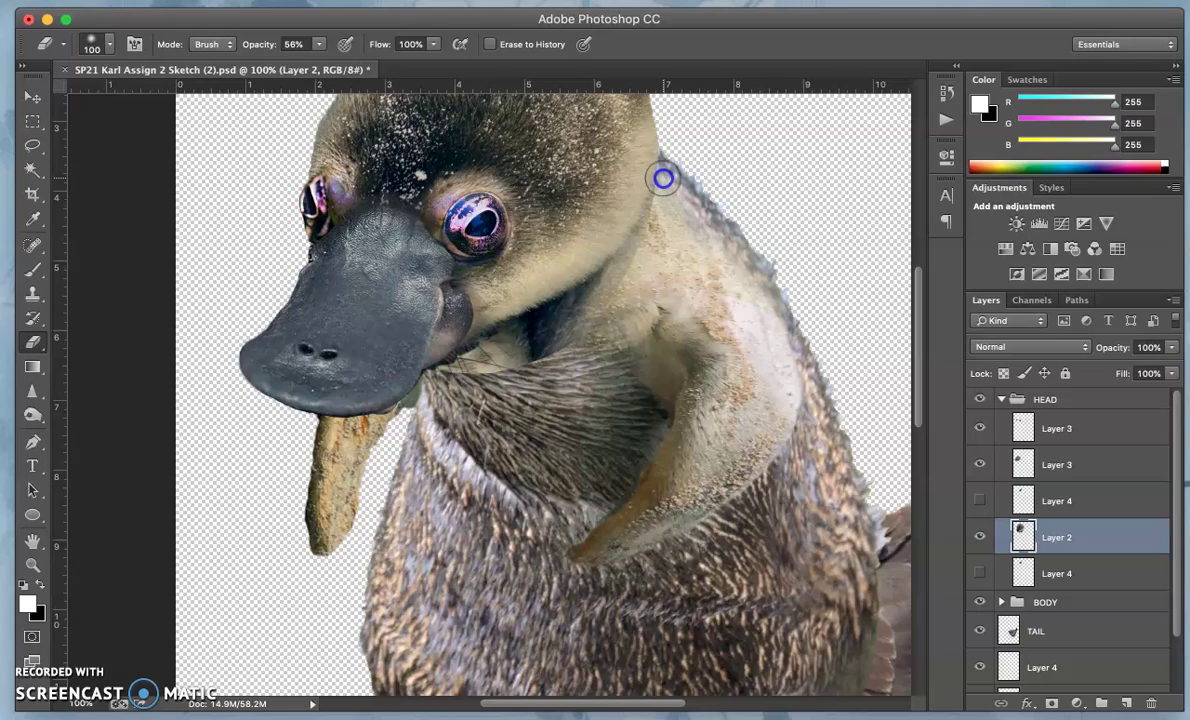
pyautogui.press('super+plus')
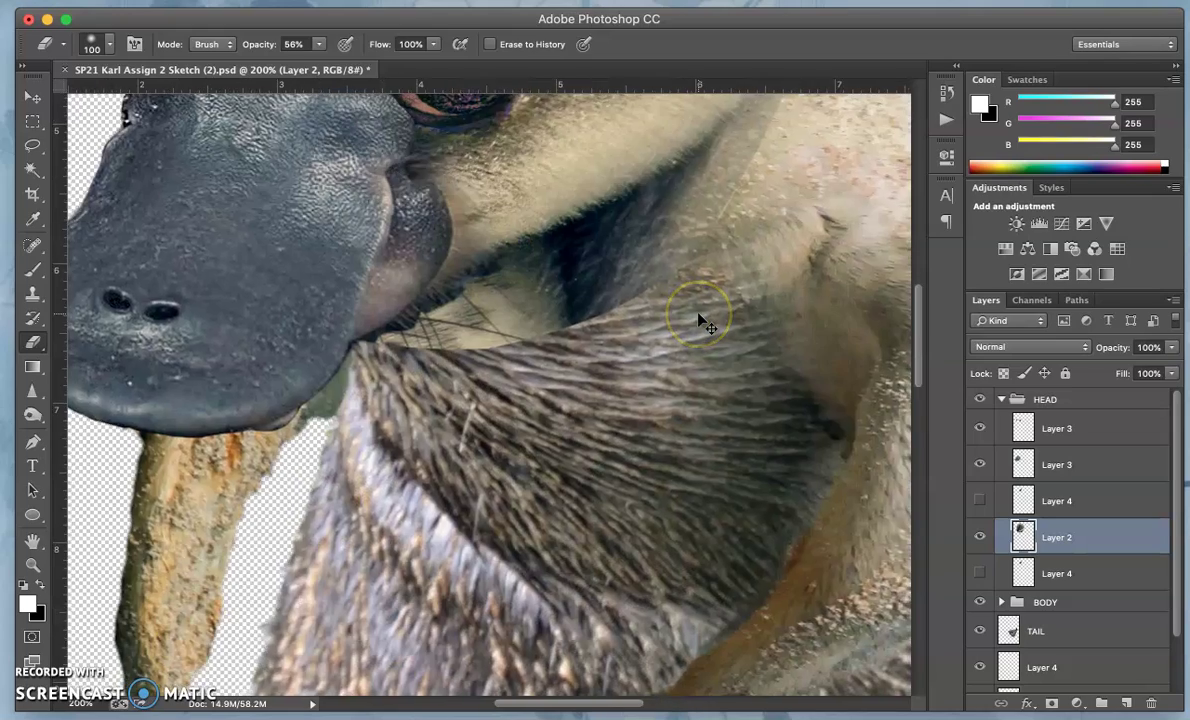
pyautogui.press('super+plus')
pyautogui.hscroll(10, 718, 290)
pyautogui.scroll(7, 718, 290)
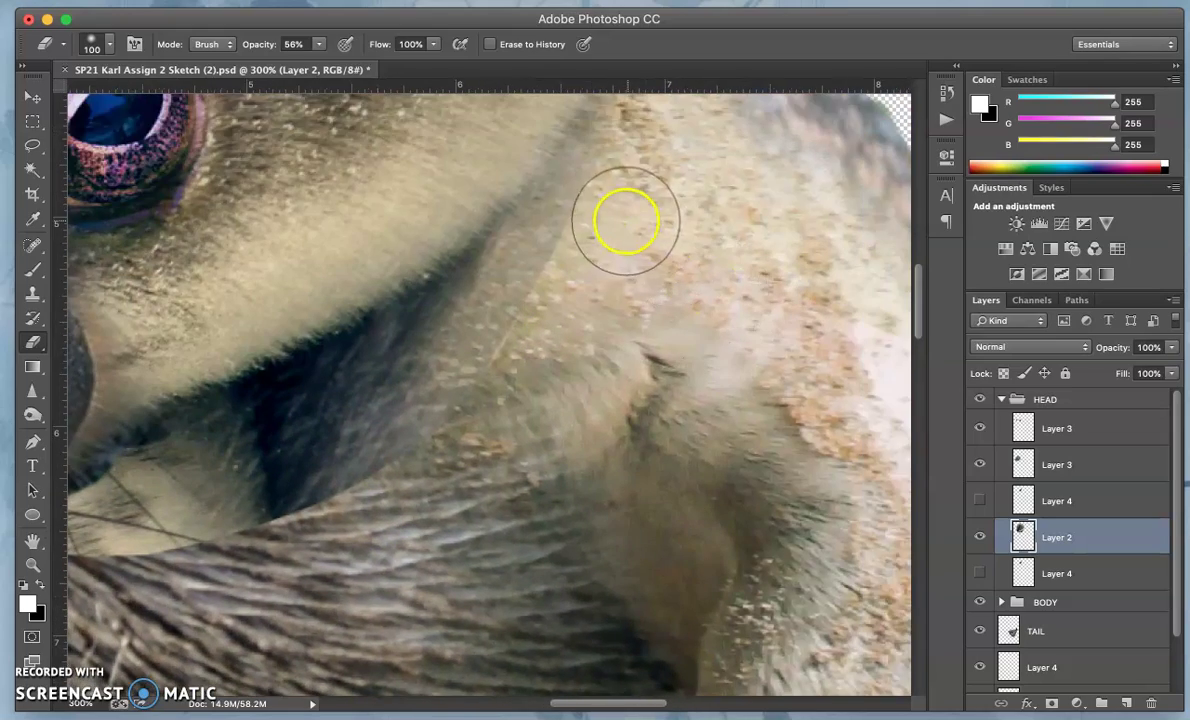
pyautogui.moveTo(626, 221)
pyautogui.mouseDown()
pyautogui.moveTo(519, 398)
pyautogui.moveTo(475, 448)
pyautogui.moveTo(431, 472)
pyautogui.mouseUp()
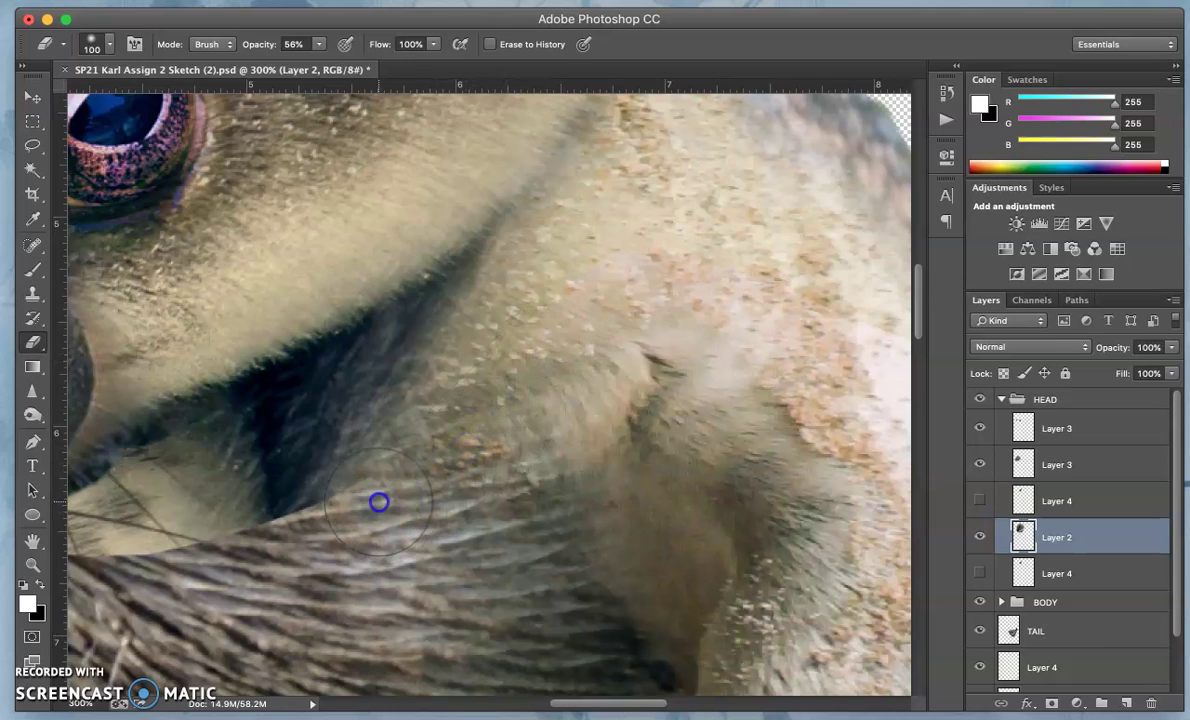
pyautogui.moveTo(379, 502); pyautogui.dragTo(319, 540)
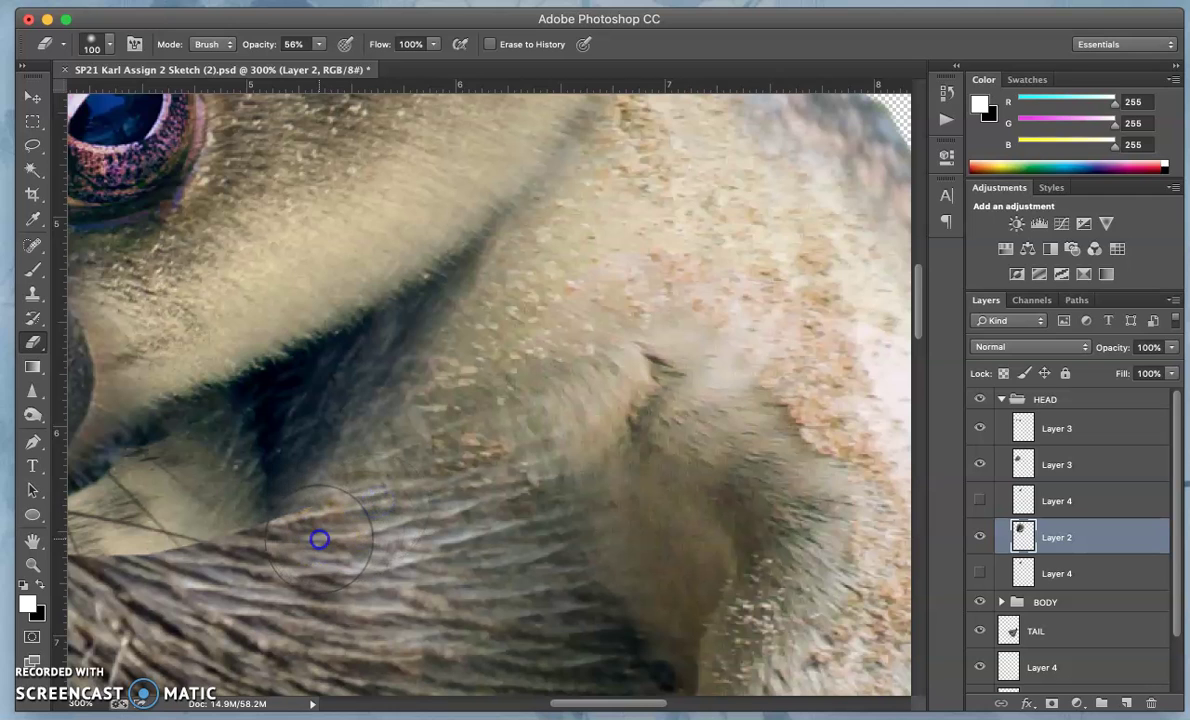
# - Erase the hard lower edge and stray whiskers where the pale chin fur meets the feathers behind the bill
pyautogui.hscroll(-5, 280, 606)
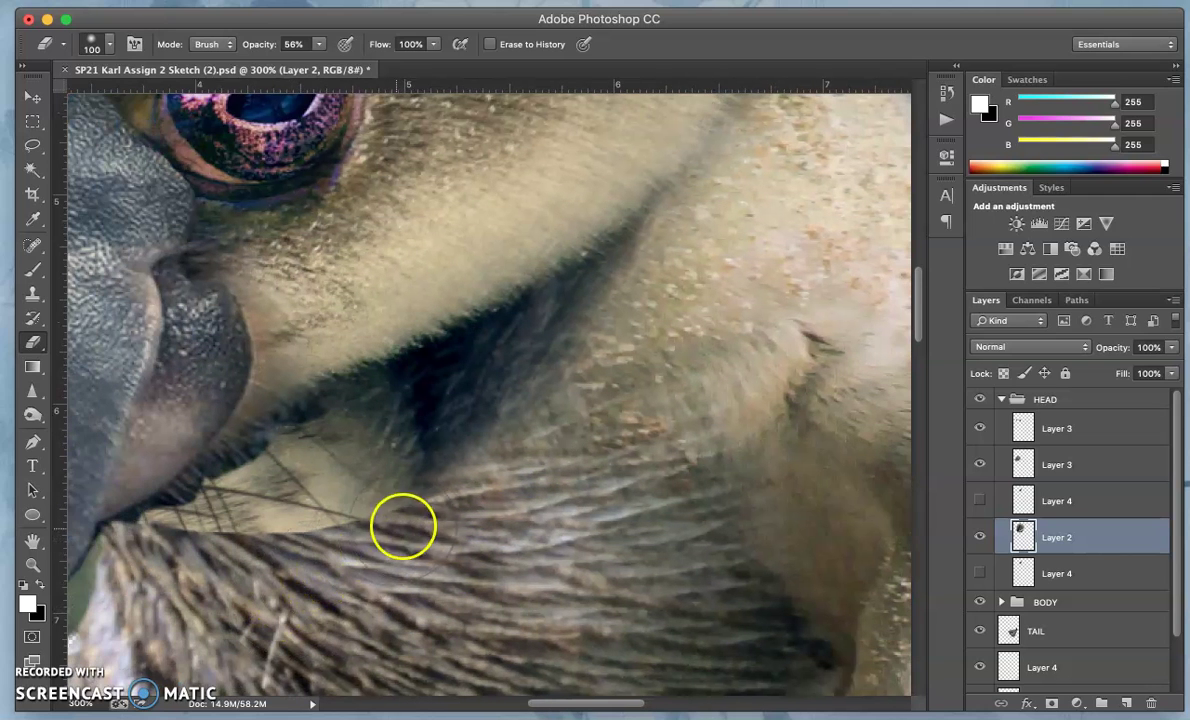
pyautogui.click(408, 538)
pyautogui.moveTo(408, 538); pyautogui.dragTo(346, 531)
pyautogui.click(287, 538)
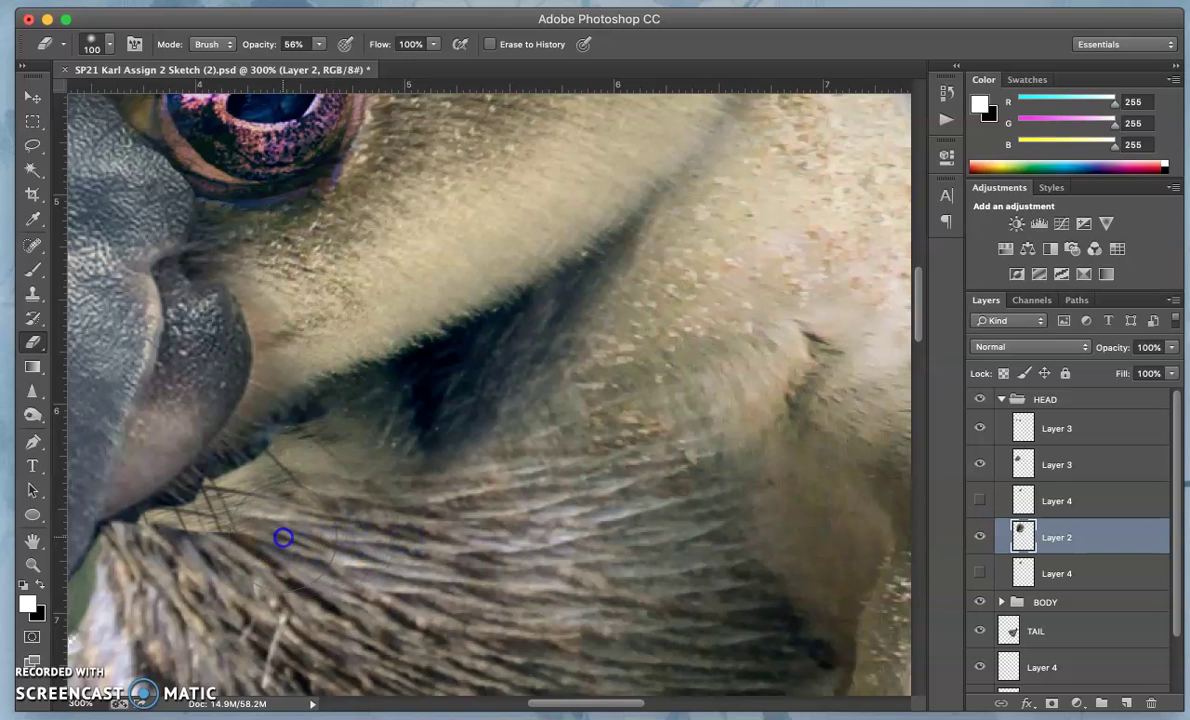
pyautogui.click(242, 542)
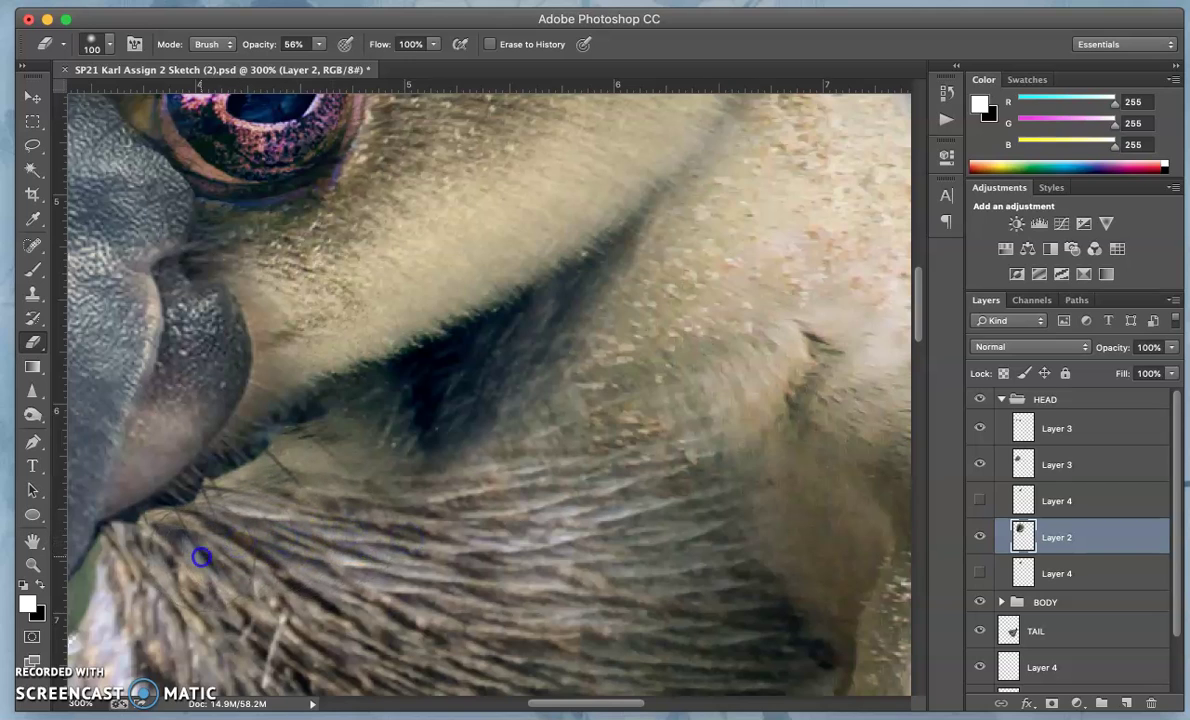
# - Soften the remaining chin fur and the lower end of the dark shadow under the cheek with the Eraser
pyautogui.moveTo(313, 523); pyautogui.dragTo(318, 491)
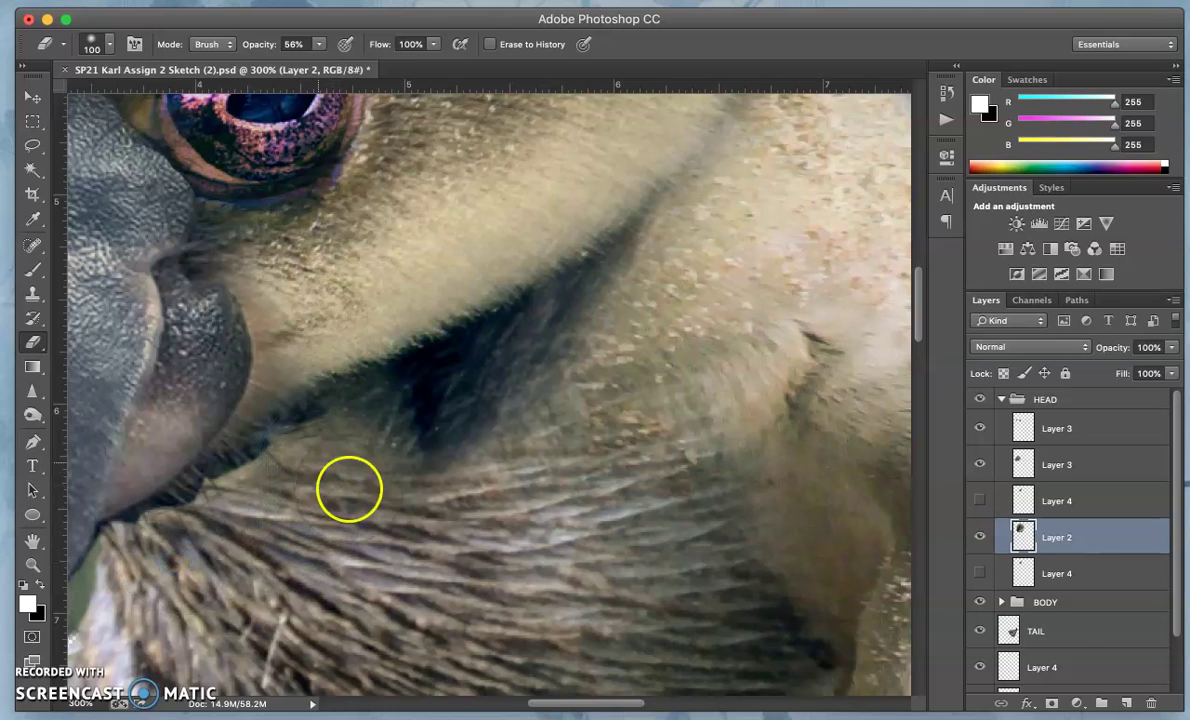
pyautogui.moveTo(377, 513)
pyautogui.mouseDown()
pyautogui.moveTo(372, 486)
pyautogui.moveTo(431, 425)
pyautogui.mouseUp()
pyautogui.moveTo(441, 479); pyautogui.dragTo(460, 463)
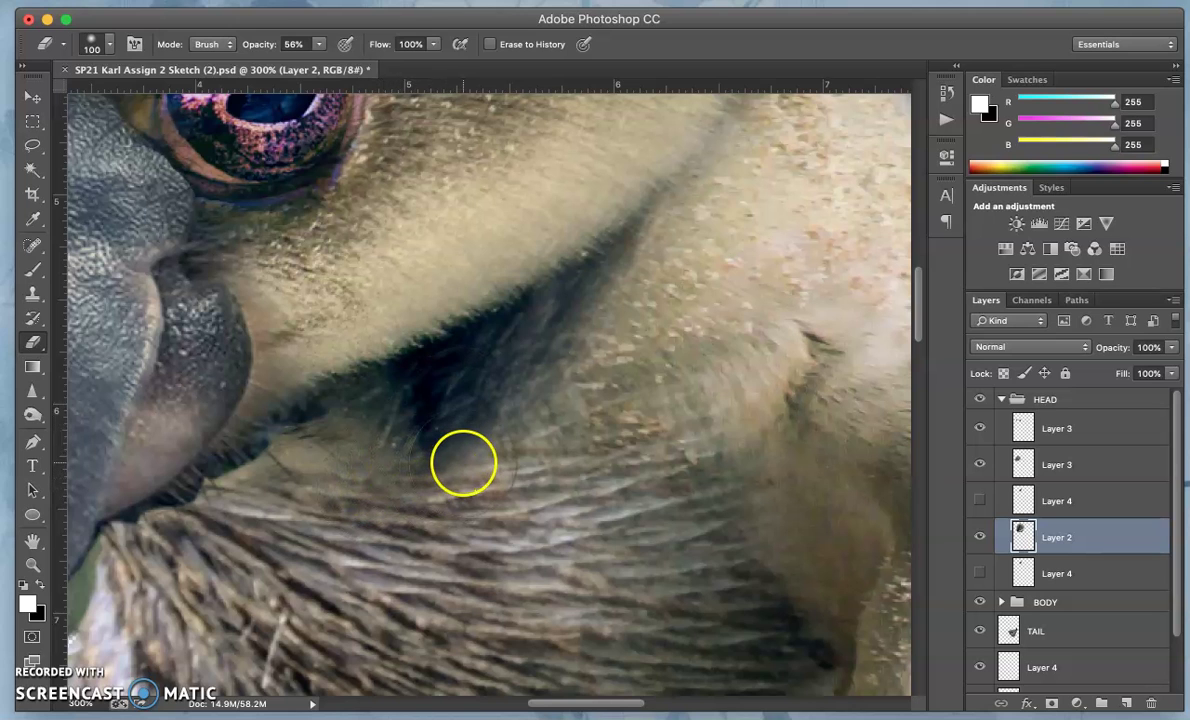
pyautogui.scroll(-2, 463, 462)
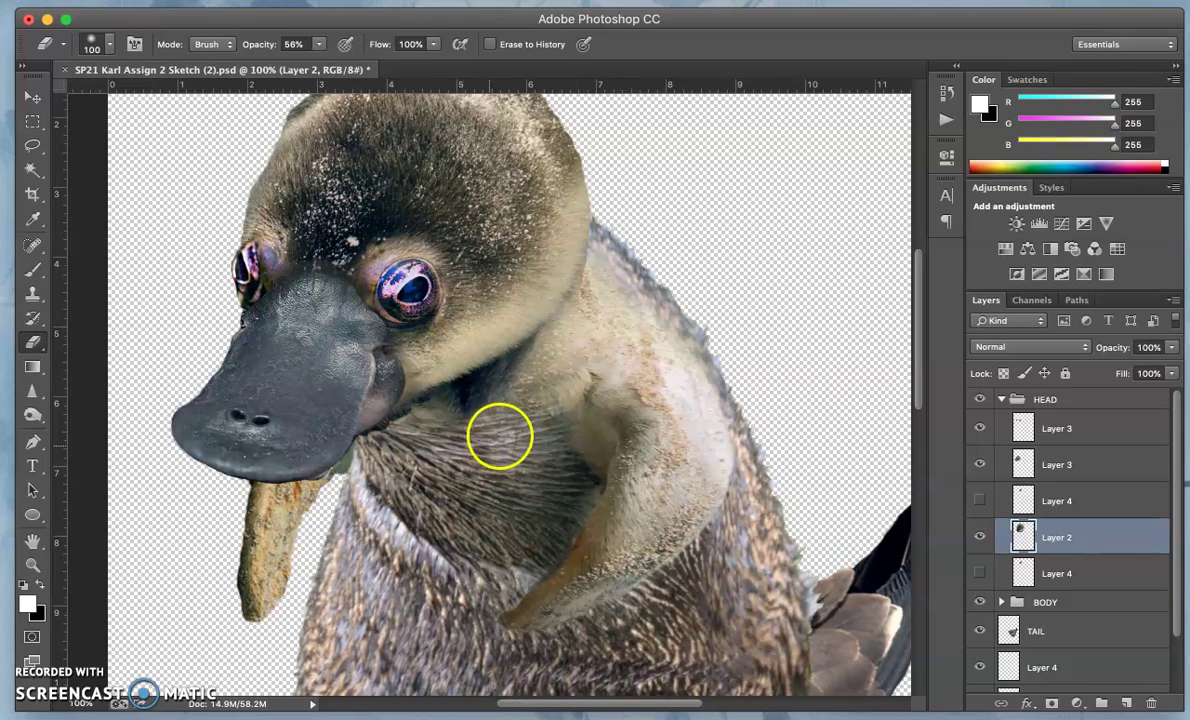
pyautogui.click(453, 425)
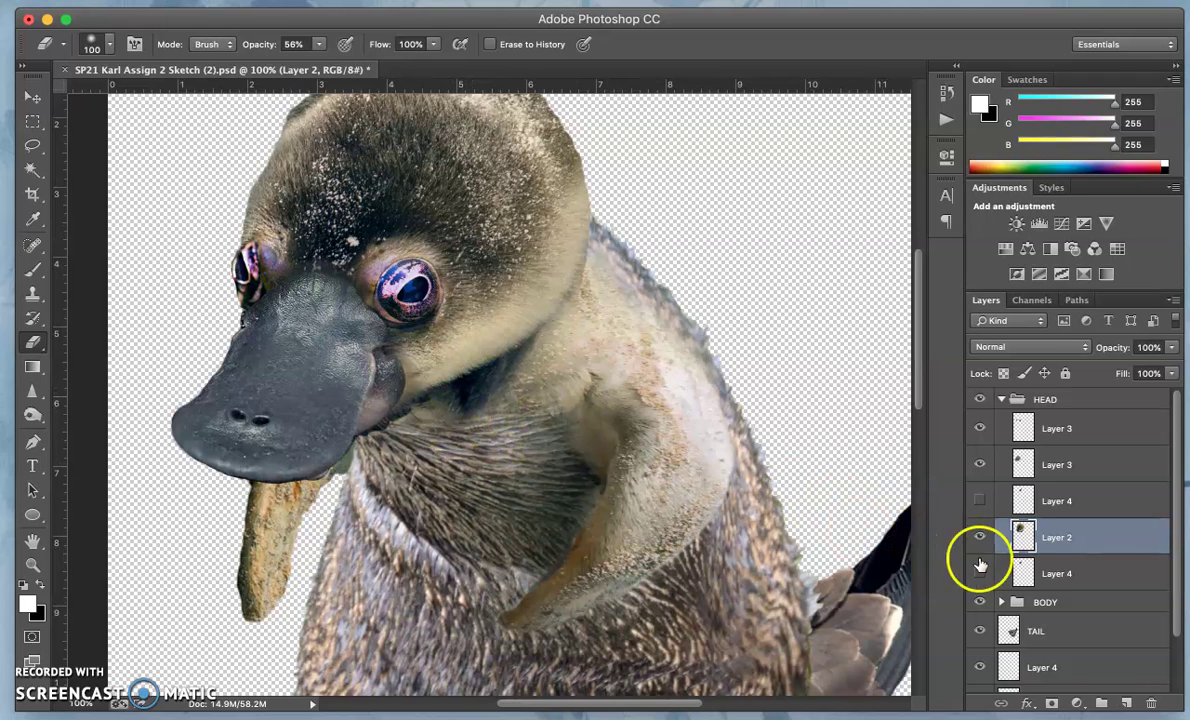
# - Lighten the dark shadow under the cheek on Layer 2 with a 90 px Dodge tool, Midtones range, 18% exposure
pyautogui.click(34, 416)
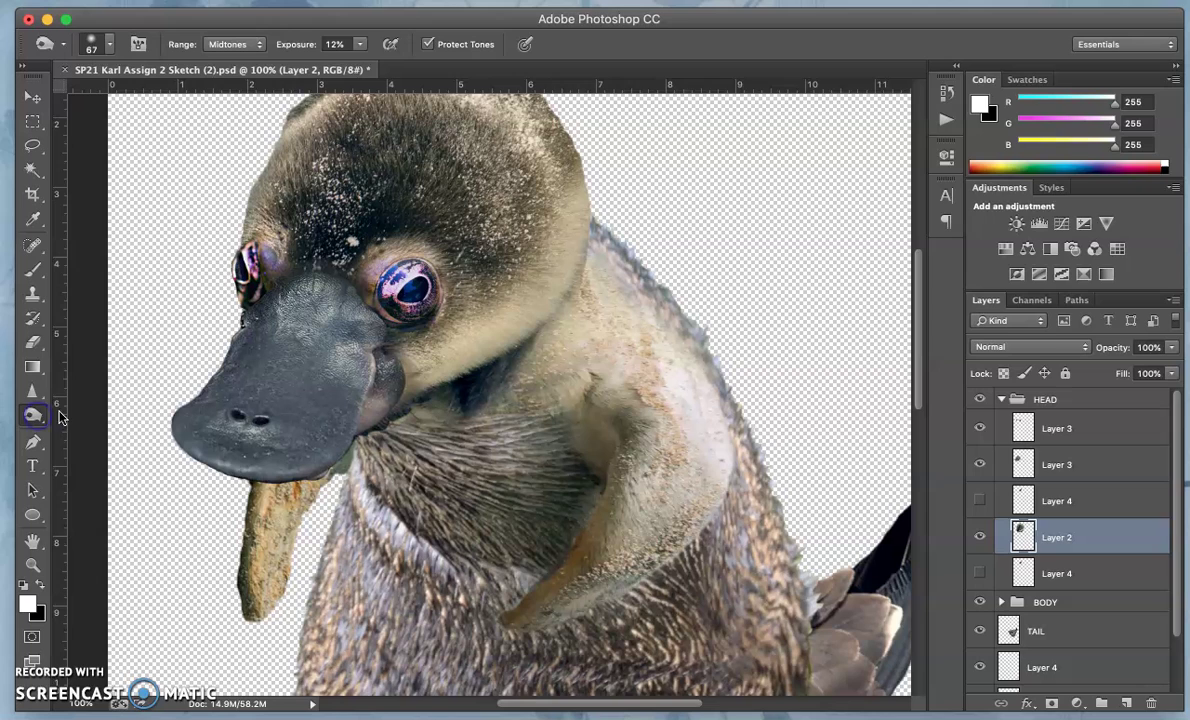
pyautogui.moveTo(31, 418); pyautogui.dragTo(68, 412)
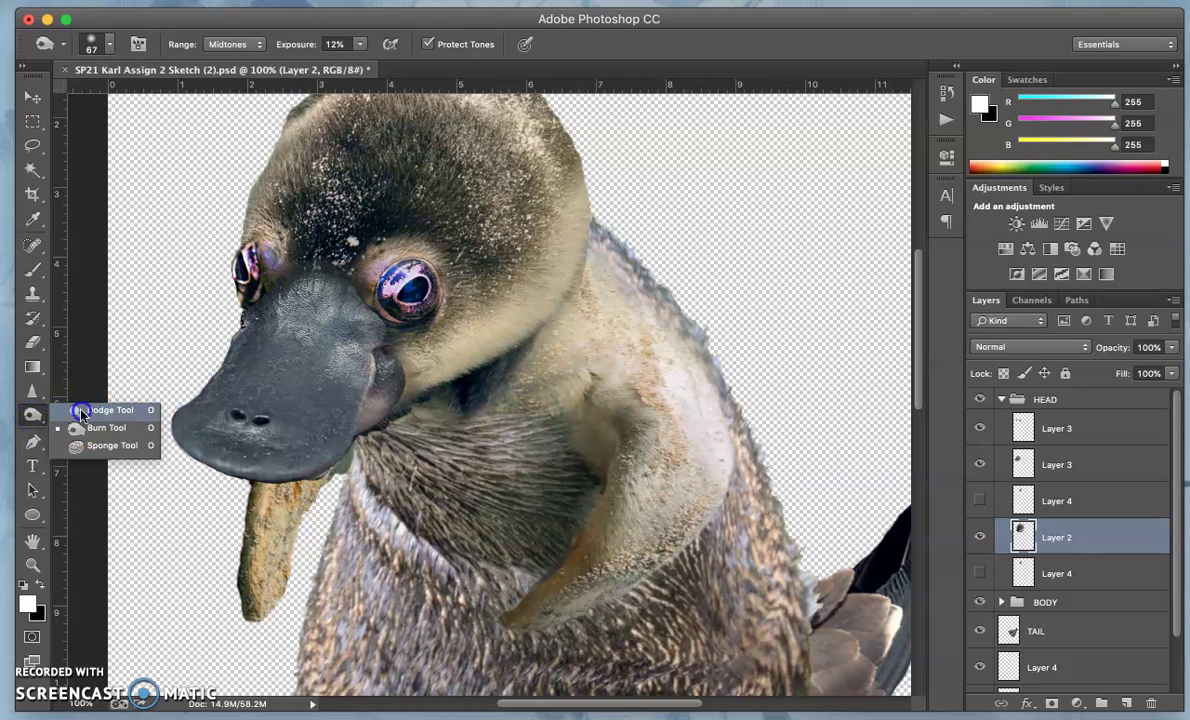
pyautogui.click(95, 432)
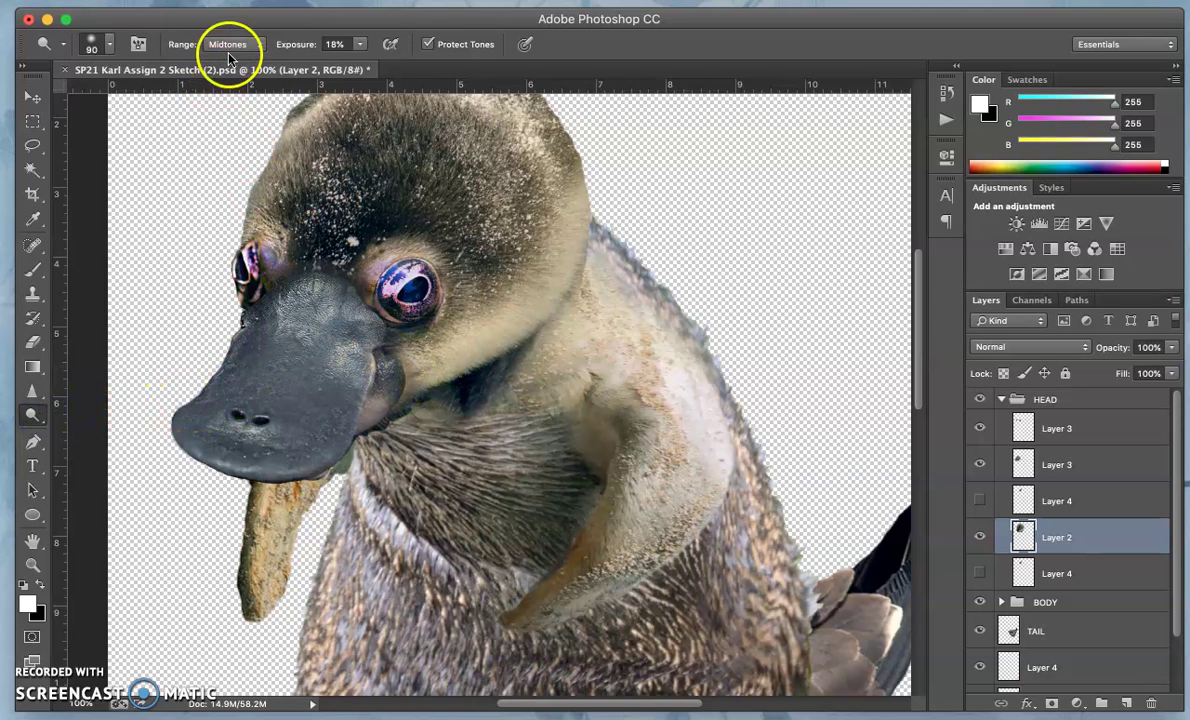
pyautogui.moveTo(464, 331)
pyautogui.mouseDown()
pyautogui.moveTo(491, 350)
pyautogui.moveTo(477, 388)
pyautogui.moveTo(454, 392)
pyautogui.moveTo(485, 387)
pyautogui.moveTo(448, 409)
pyautogui.moveTo(501, 378)
pyautogui.moveTo(442, 425)
pyautogui.moveTo(485, 381)
pyautogui.moveTo(422, 410)
pyautogui.moveTo(471, 385)
pyautogui.moveTo(438, 401)
pyautogui.moveTo(485, 393)
pyautogui.moveTo(420, 416)
pyautogui.moveTo(489, 370)
pyautogui.mouseUp()
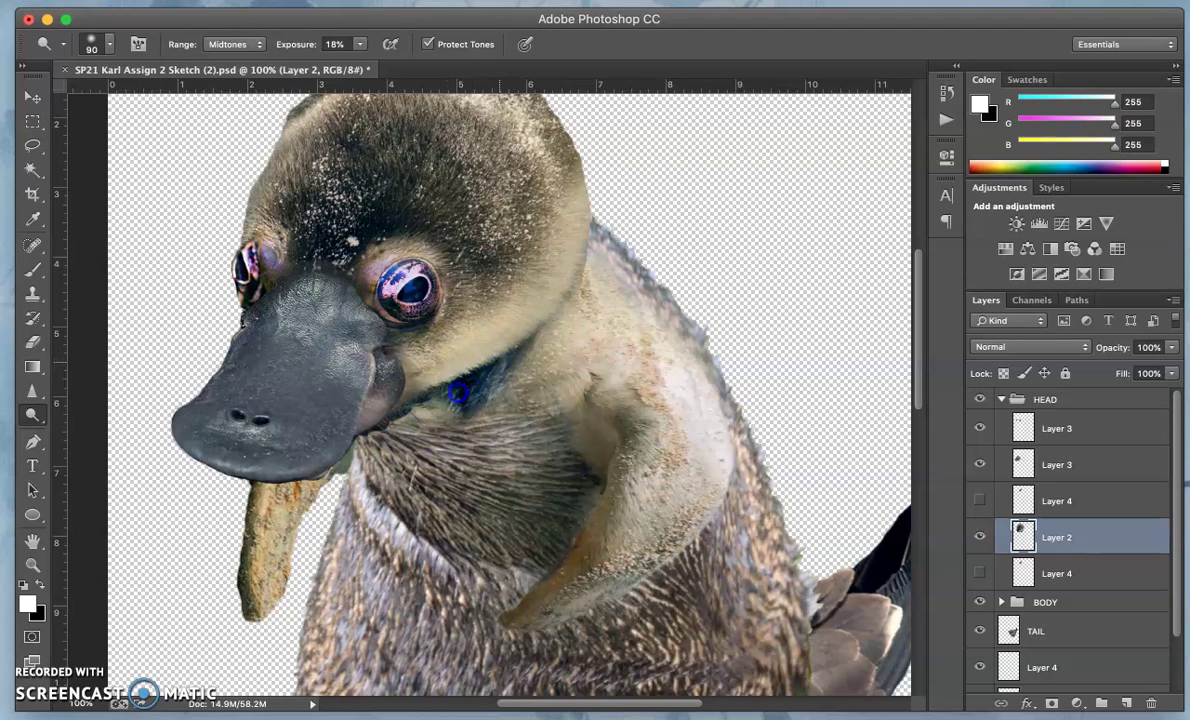
# - Switch the Dodge range to Shadows and lighten the darkest part of the shadow under the cheek
pyautogui.click(229, 44)
pyautogui.click(229, 33)
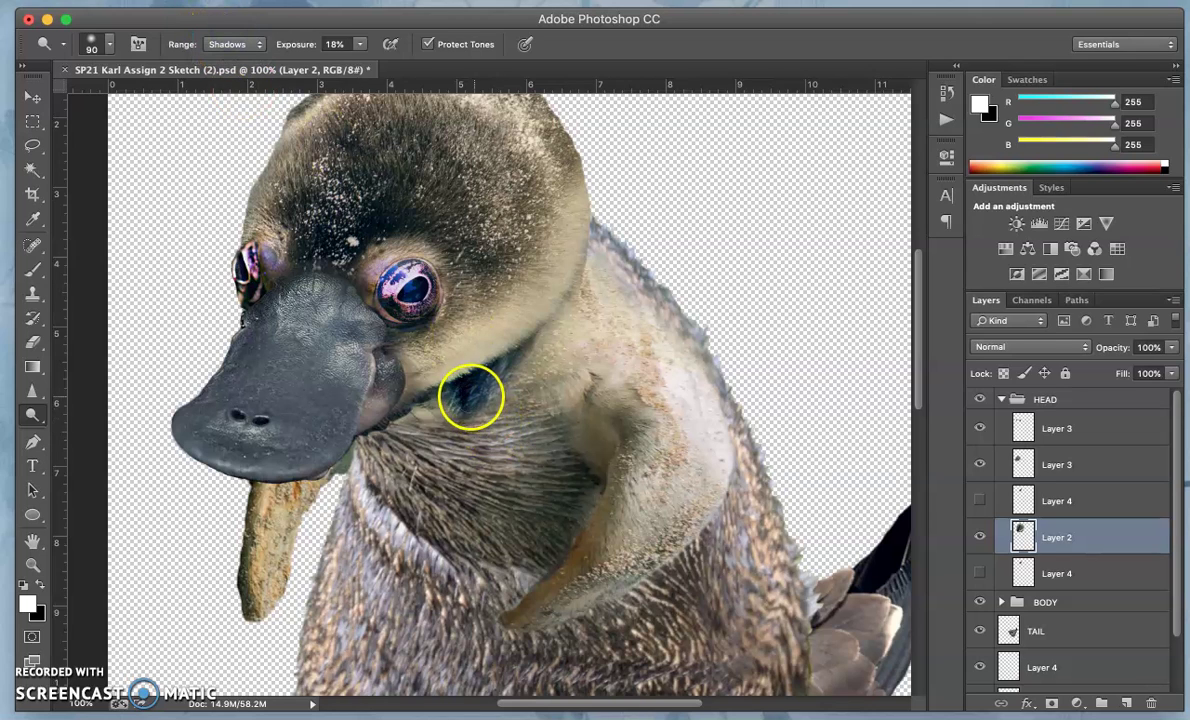
pyautogui.click(467, 392)
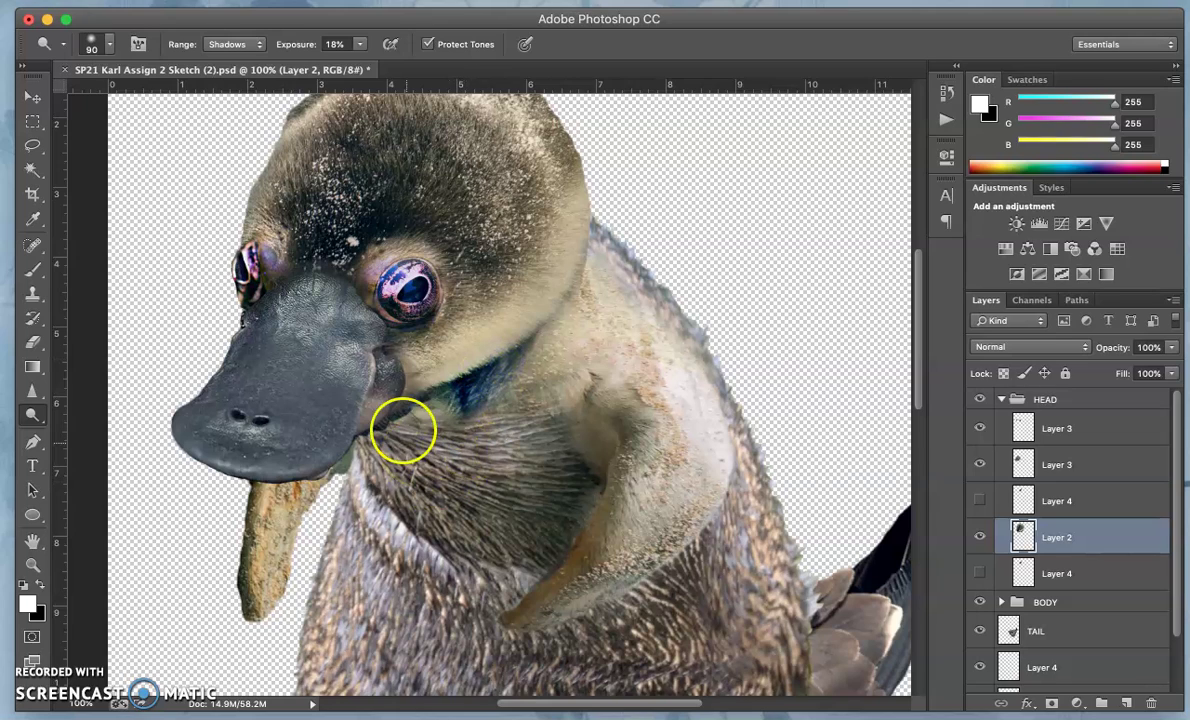
pyautogui.press('super+plus')
pyautogui.press('super+plus')
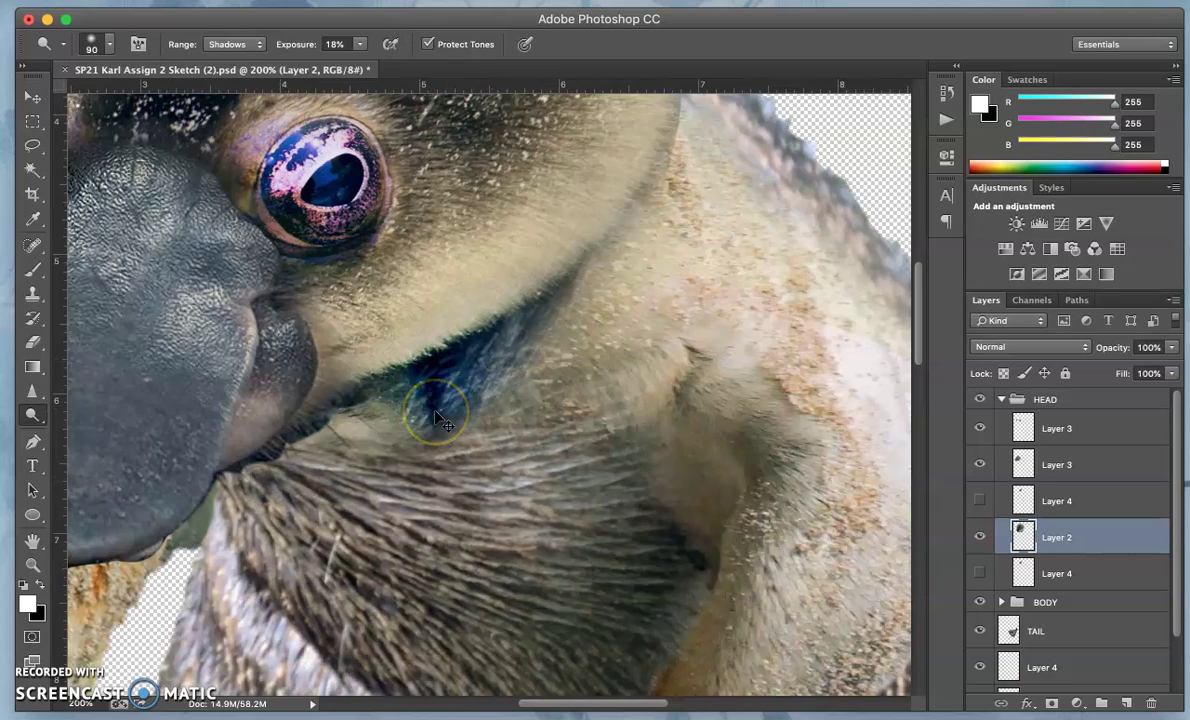
pyautogui.moveTo(405, 383); pyautogui.dragTo(427, 374)
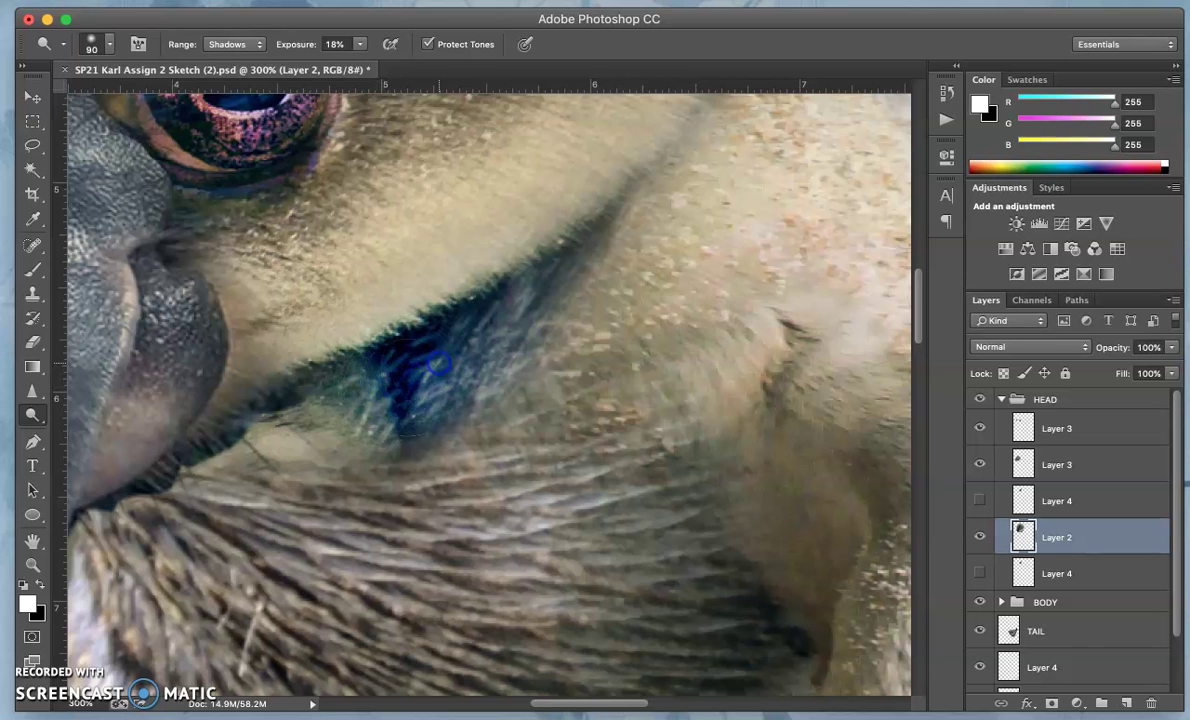
# - Desaturate the blue tint in the shadow under the cheek with a 131 px Sponge at 18% flow
pyautogui.click(31, 418)
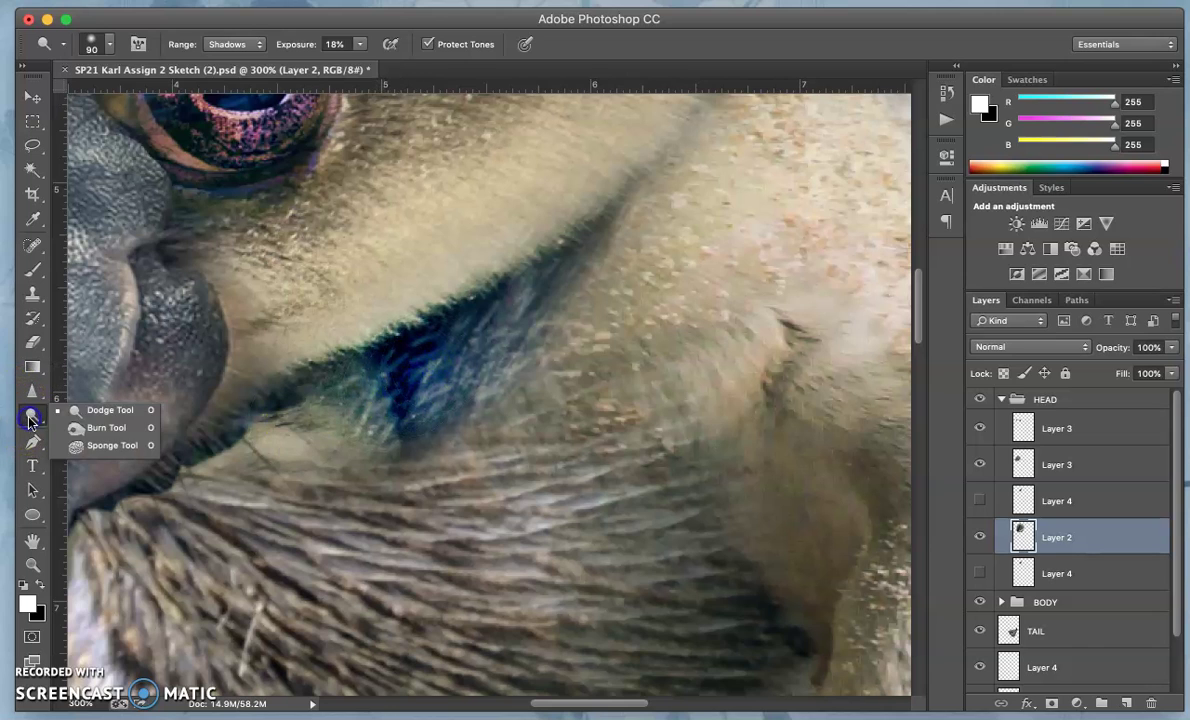
pyautogui.click(100, 445)
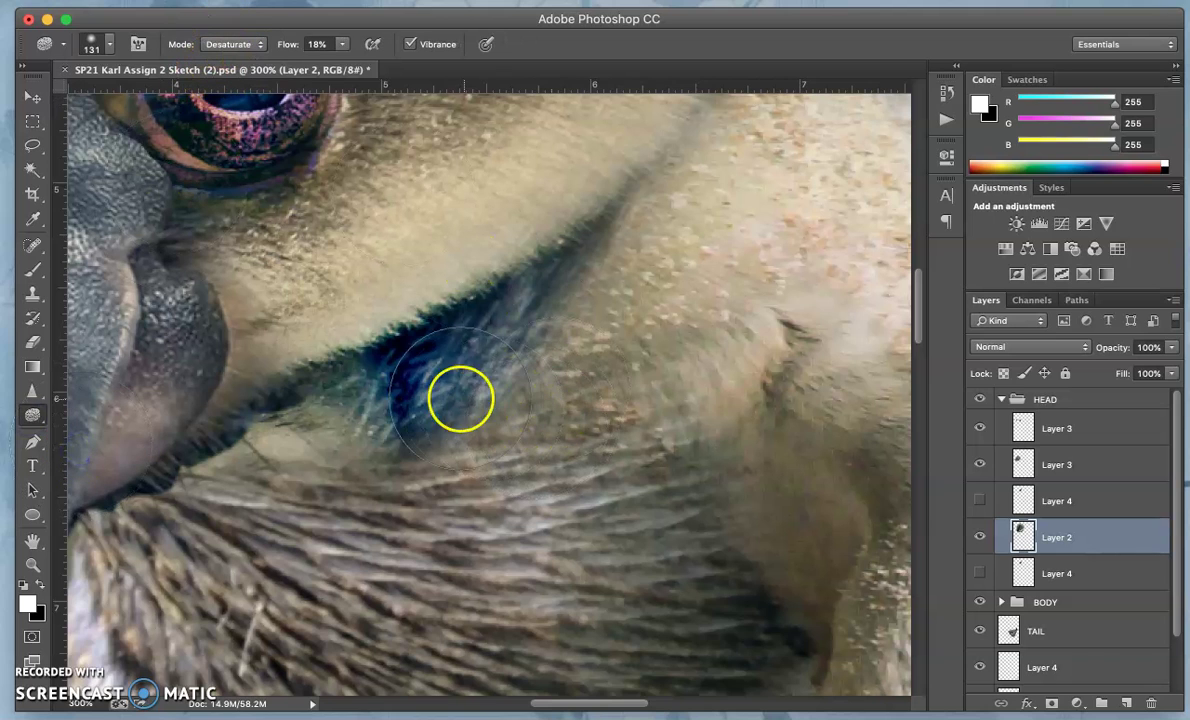
pyautogui.moveTo(460, 398)
pyautogui.mouseDown()
pyautogui.moveTo(457, 367)
pyautogui.moveTo(353, 425)
pyautogui.moveTo(418, 371)
pyautogui.moveTo(400, 372)
pyautogui.mouseUp()
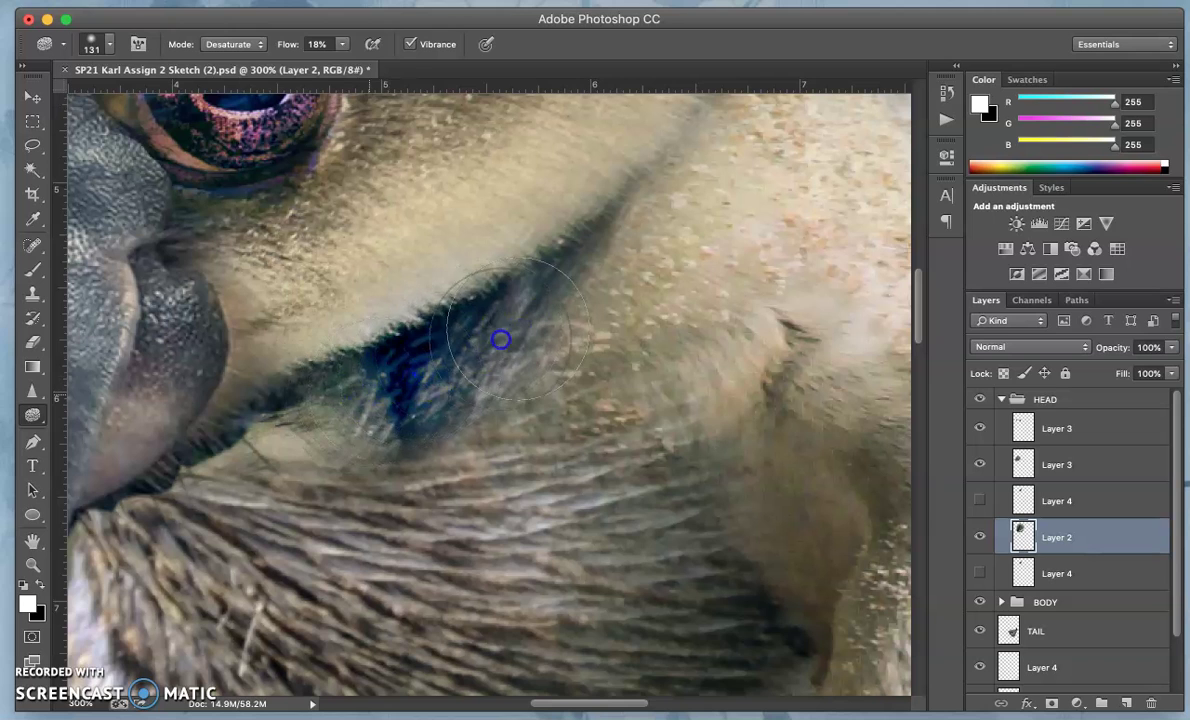
pyautogui.moveTo(500, 340)
pyautogui.mouseDown()
pyautogui.moveTo(365, 402)
pyautogui.moveTo(518, 324)
pyautogui.moveTo(347, 410)
pyautogui.moveTo(458, 352)
pyautogui.moveTo(420, 370)
pyautogui.mouseUp()
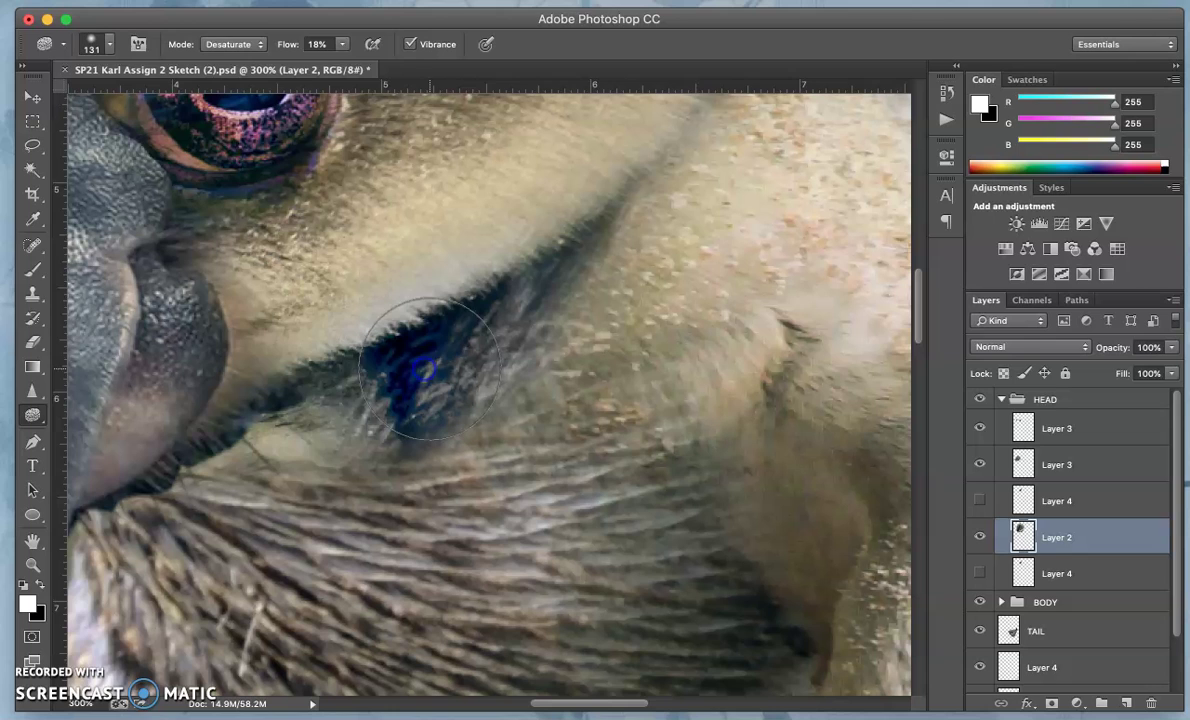
# - Erase the remaining blue shadow and pale chin fur under the cheek from Layer 2 with a 100 px Eraser at 56% opacity
pyautogui.click(35, 337)
pyautogui.click(330, 413)
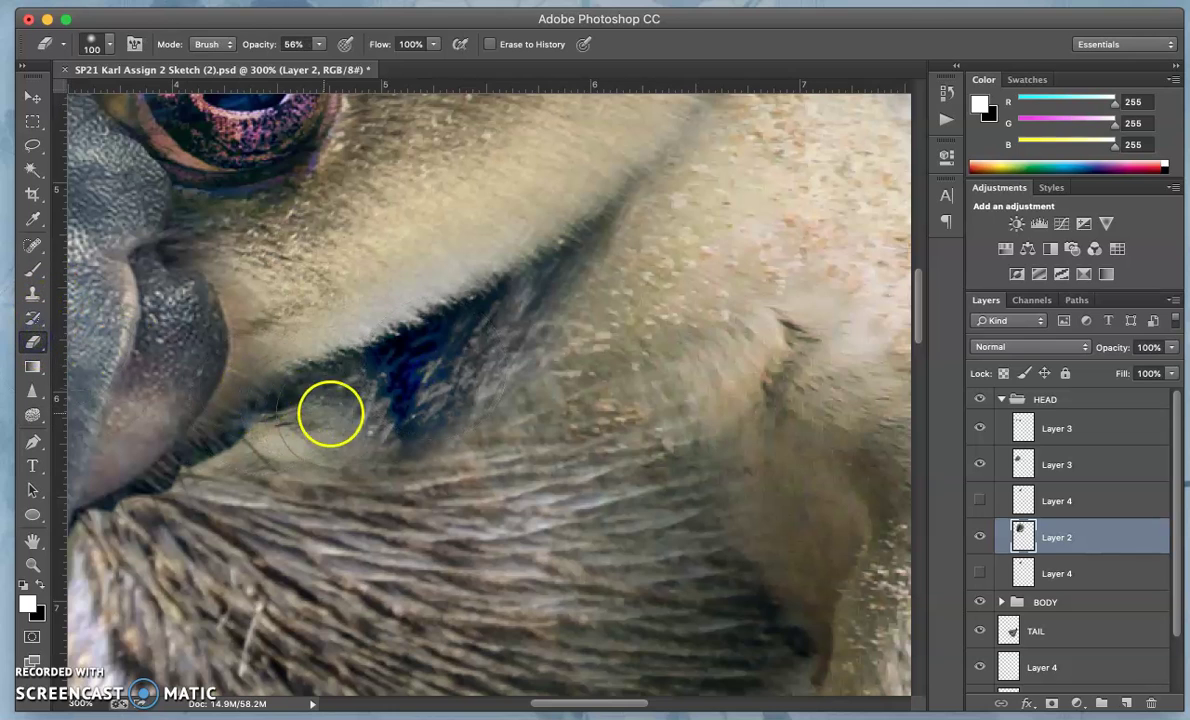
pyautogui.moveTo(330, 413); pyautogui.dragTo(391, 399)
pyautogui.click(424, 374)
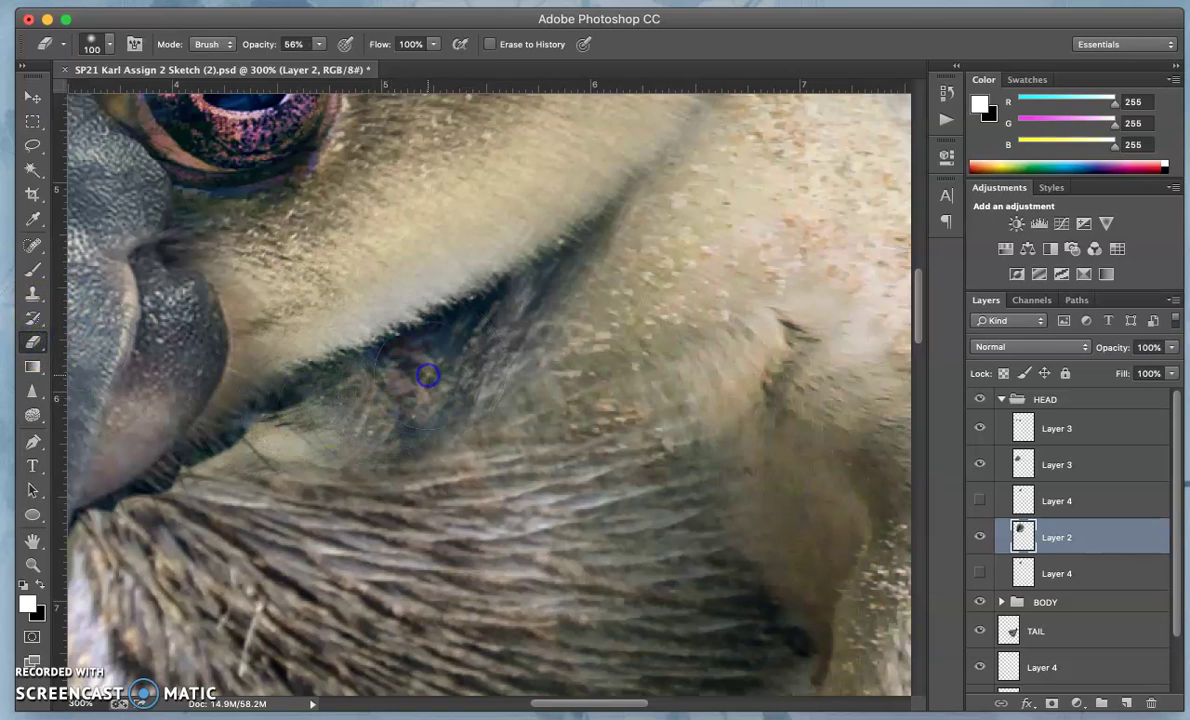
pyautogui.click(491, 346)
pyautogui.click(410, 450)
pyautogui.click(412, 444)
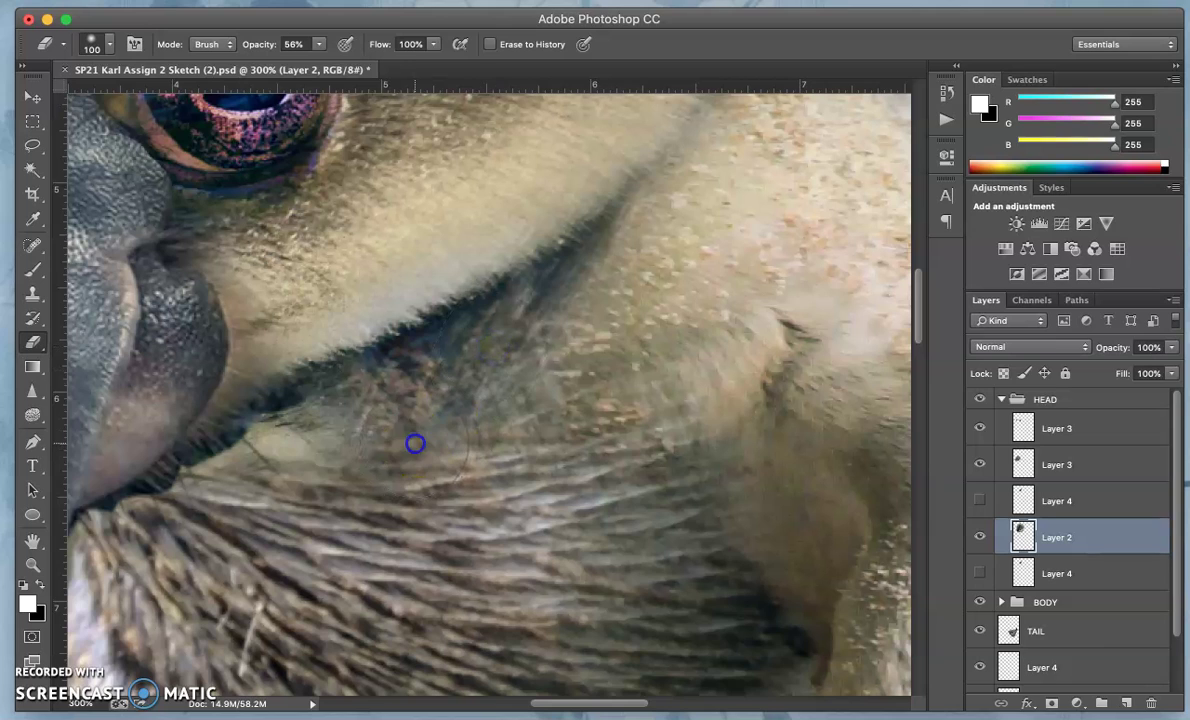
pyautogui.click(332, 470)
pyautogui.click(290, 475)
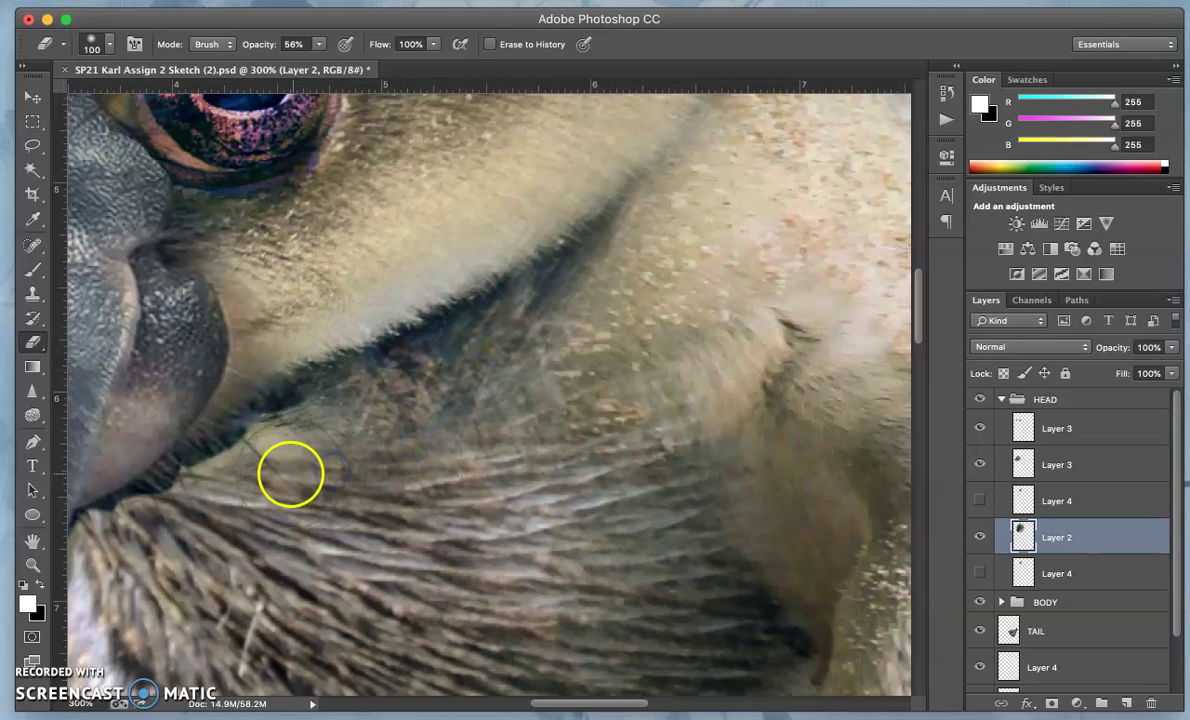
pyautogui.click(269, 468)
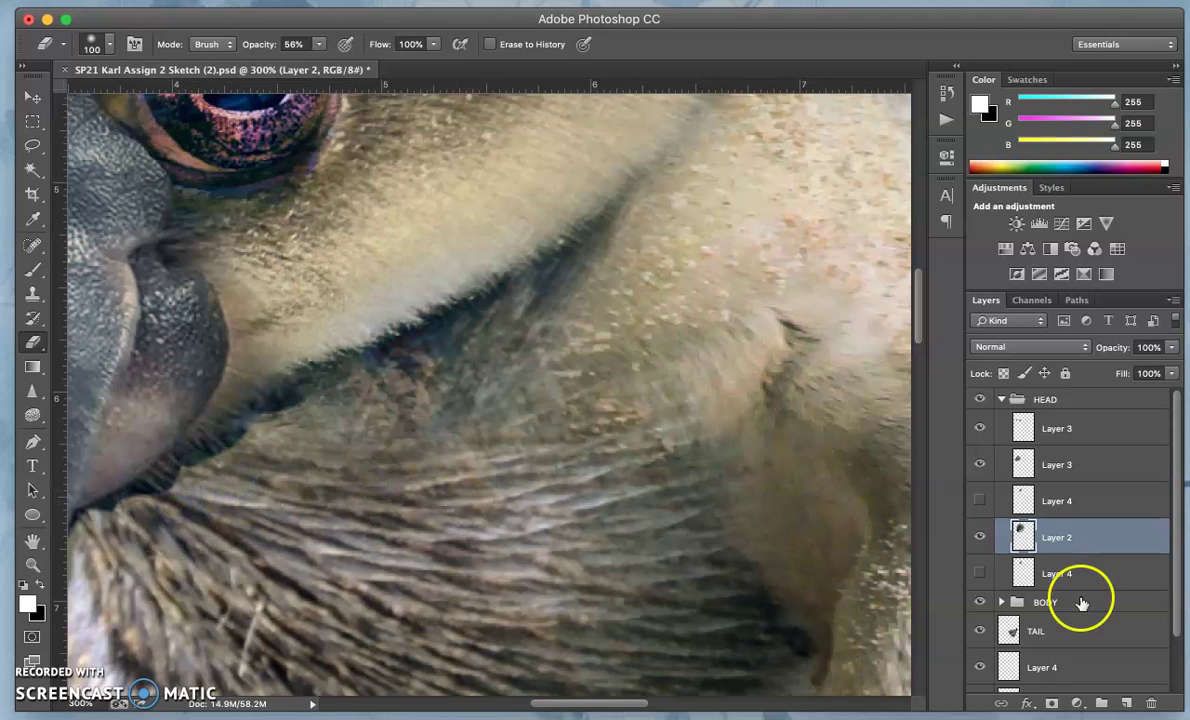
# - Lasso the dark leftover edge beneath the bill's rear corner on the bill's Layer 3 with 1 px feather and delete it
pyautogui.click(1052, 465)
pyautogui.click(980, 466)
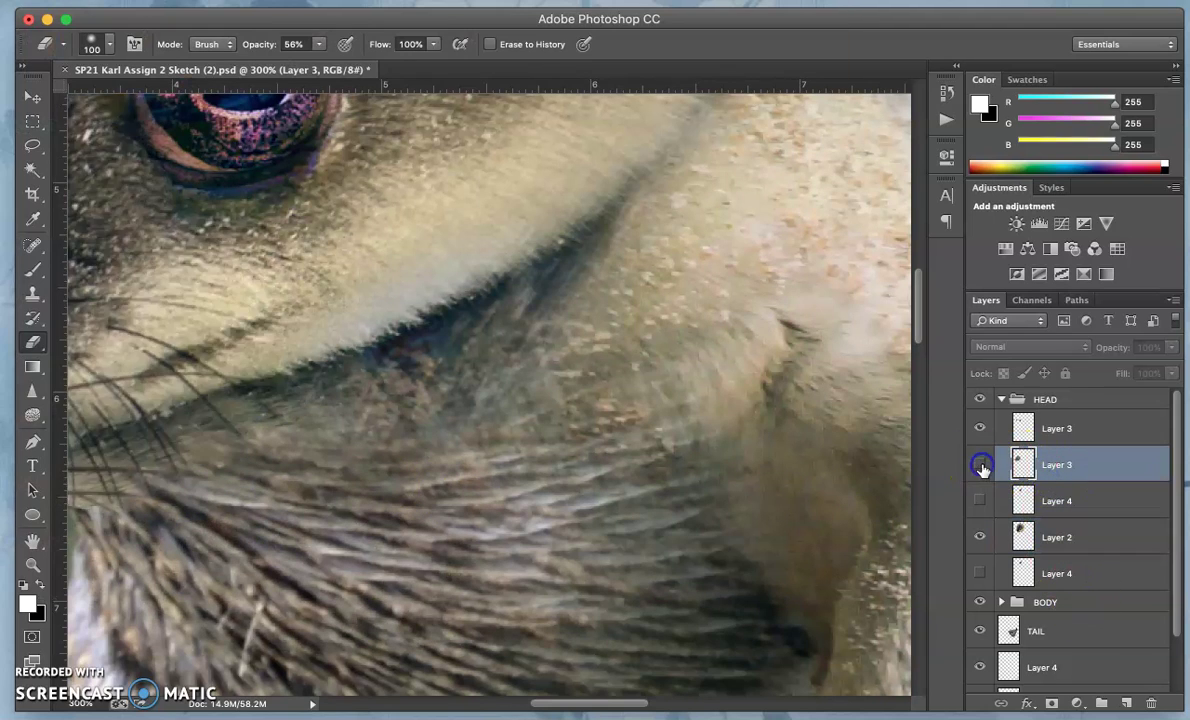
pyautogui.click(980, 466)
pyautogui.hscroll(-4, 348, 610)
pyautogui.scroll(-2, 348, 610)
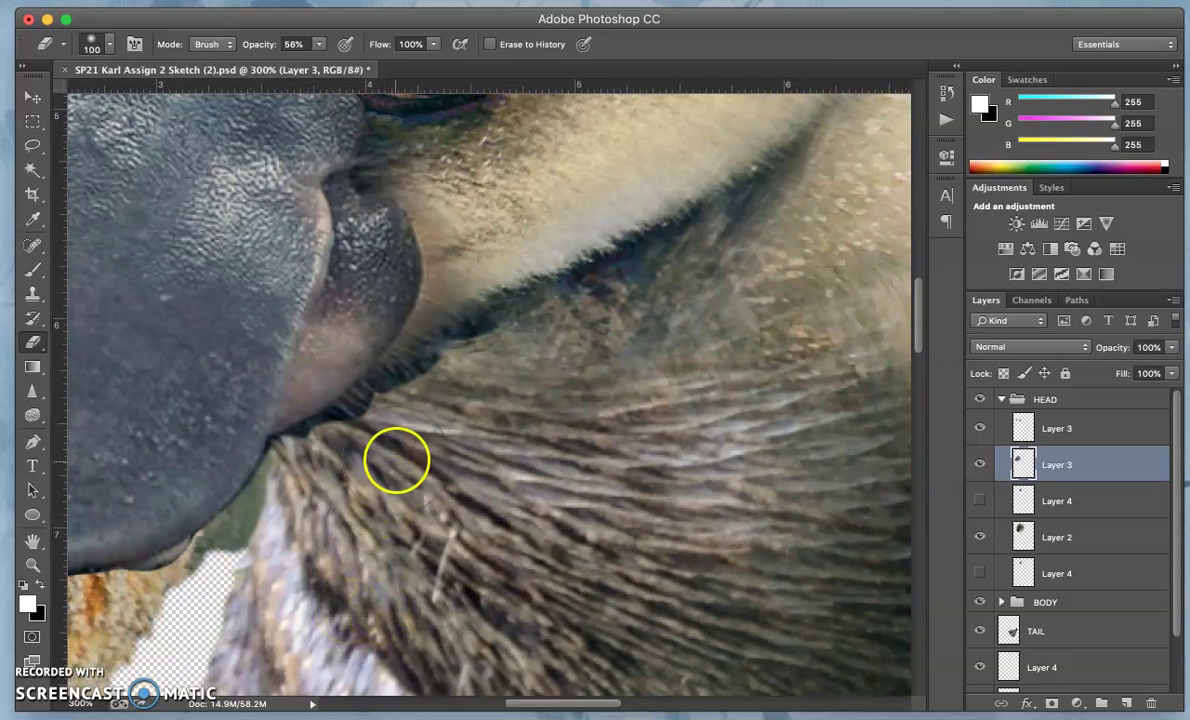
pyautogui.click(33, 145)
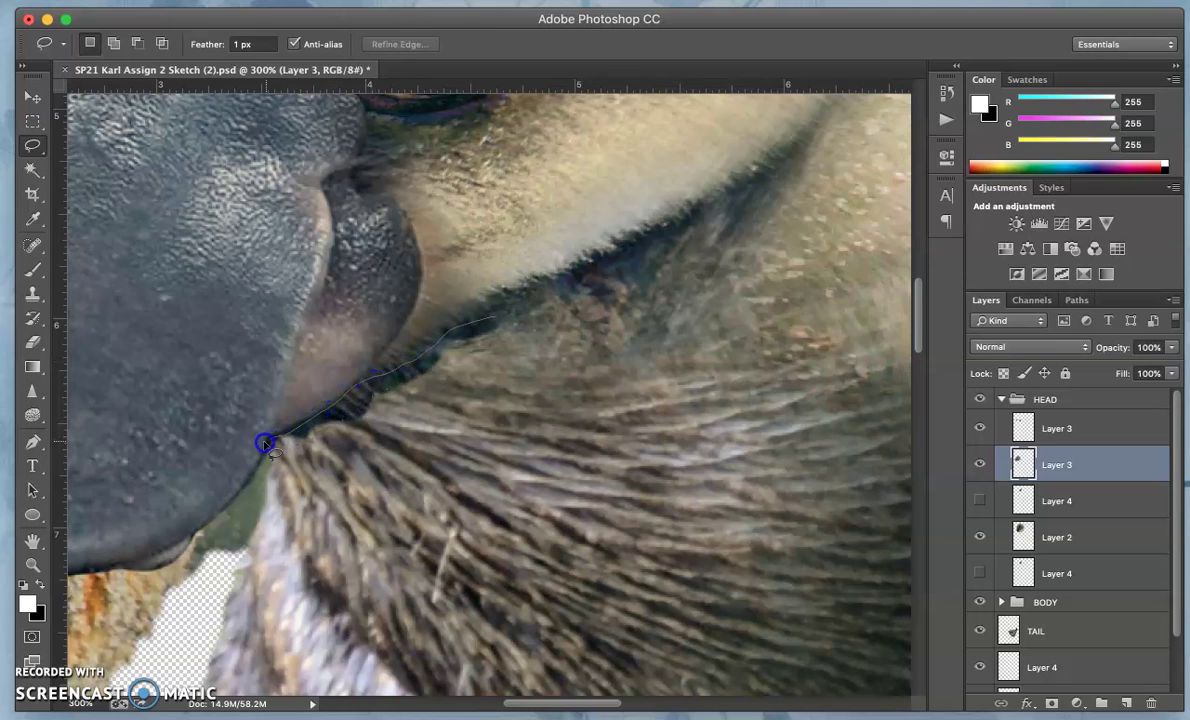
pyautogui.moveTo(264, 443); pyautogui.dragTo(247, 477)
pyautogui.moveTo(213, 548)
pyautogui.mouseDown()
pyautogui.moveTo(343, 536)
pyautogui.moveTo(455, 472)
pyautogui.mouseUp()
pyautogui.moveTo(510, 392); pyautogui.dragTo(510, 392)
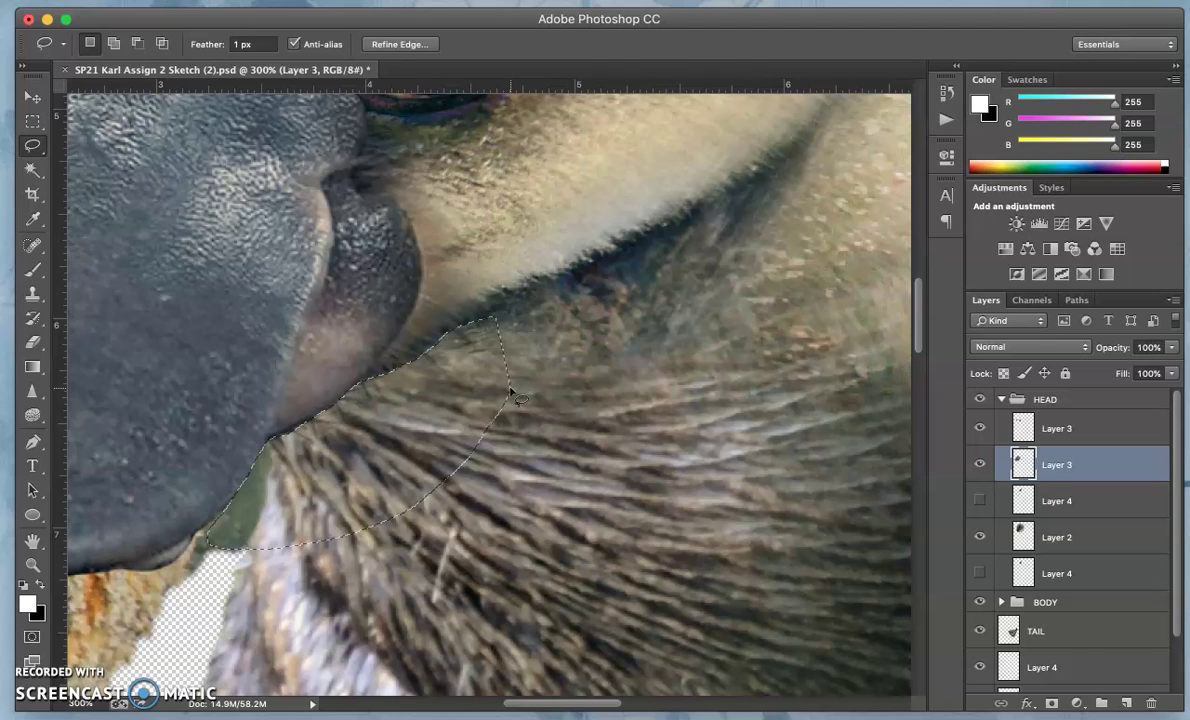
# - Darken the join below the cheek and behind the bill on Layer 2 with a 67 px Burn tool, Midtones, 12% exposure
pyautogui.click(1040, 534)
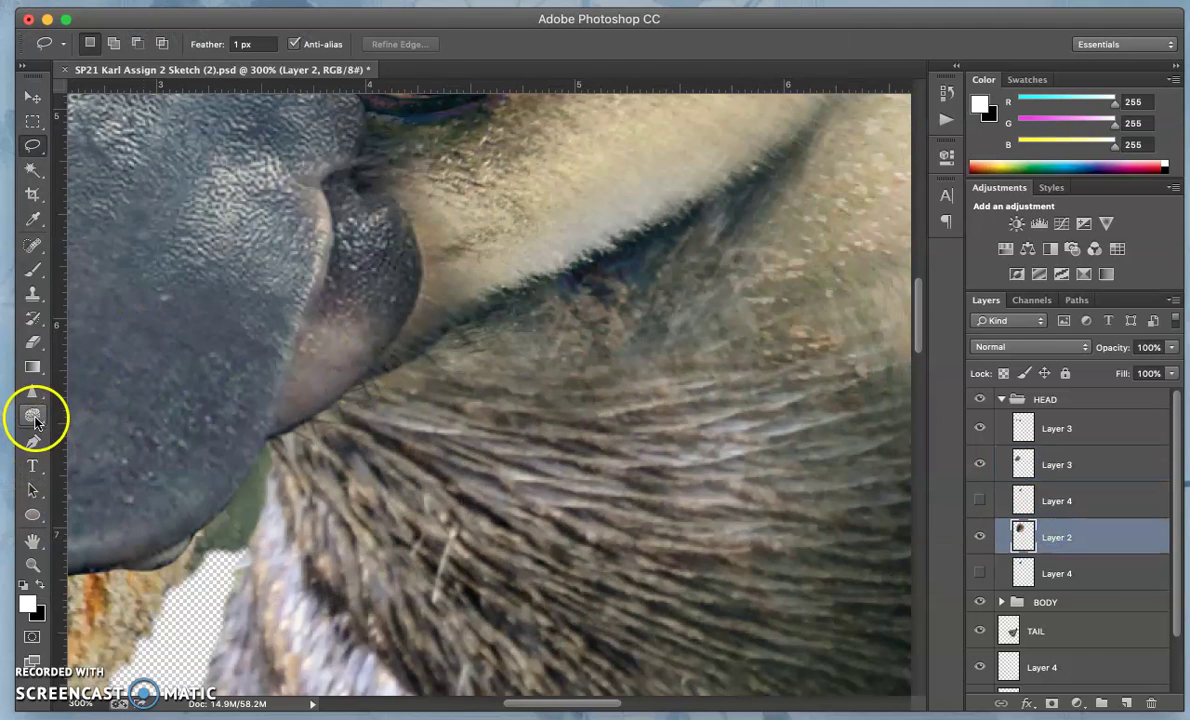
pyautogui.moveTo(32, 415); pyautogui.dragTo(85, 425)
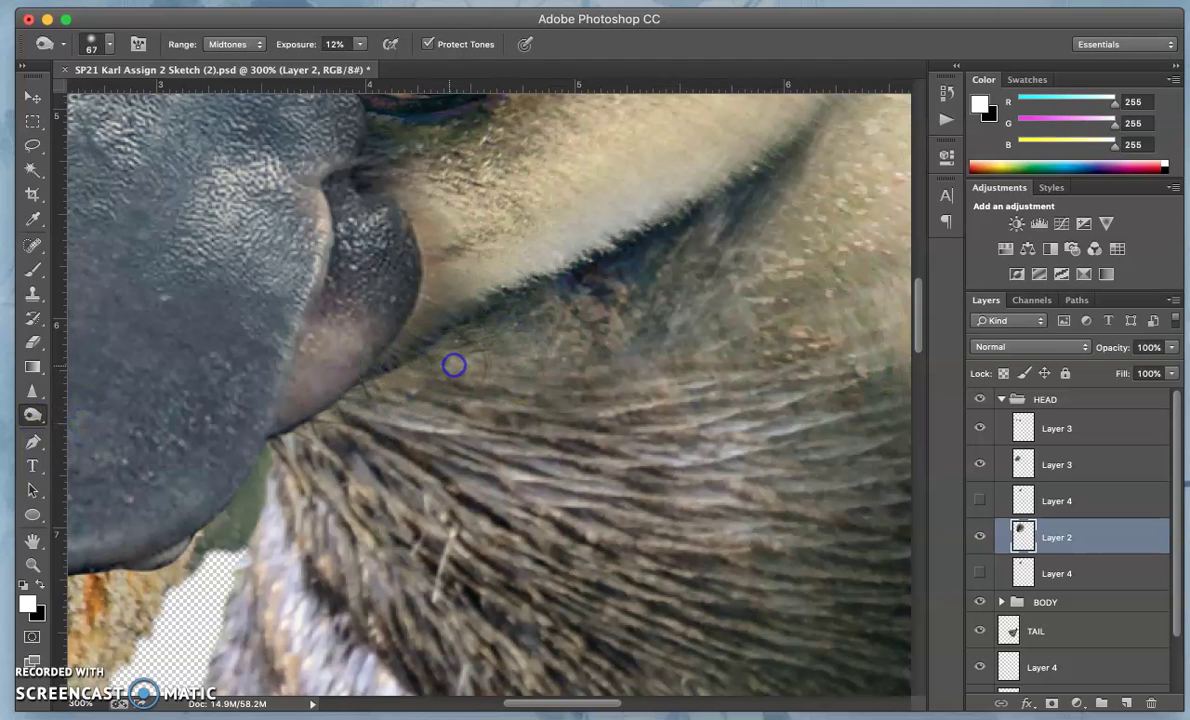
pyautogui.moveTo(452, 366)
pyautogui.mouseDown()
pyautogui.moveTo(387, 411)
pyautogui.moveTo(368, 392)
pyautogui.moveTo(302, 416)
pyautogui.moveTo(357, 386)
pyautogui.mouseUp()
pyautogui.moveTo(443, 343)
pyautogui.mouseDown()
pyautogui.moveTo(340, 400)
pyautogui.moveTo(446, 361)
pyautogui.moveTo(428, 377)
pyautogui.moveTo(435, 399)
pyautogui.moveTo(619, 303)
pyautogui.moveTo(608, 305)
pyautogui.moveTo(661, 243)
pyautogui.mouseUp()
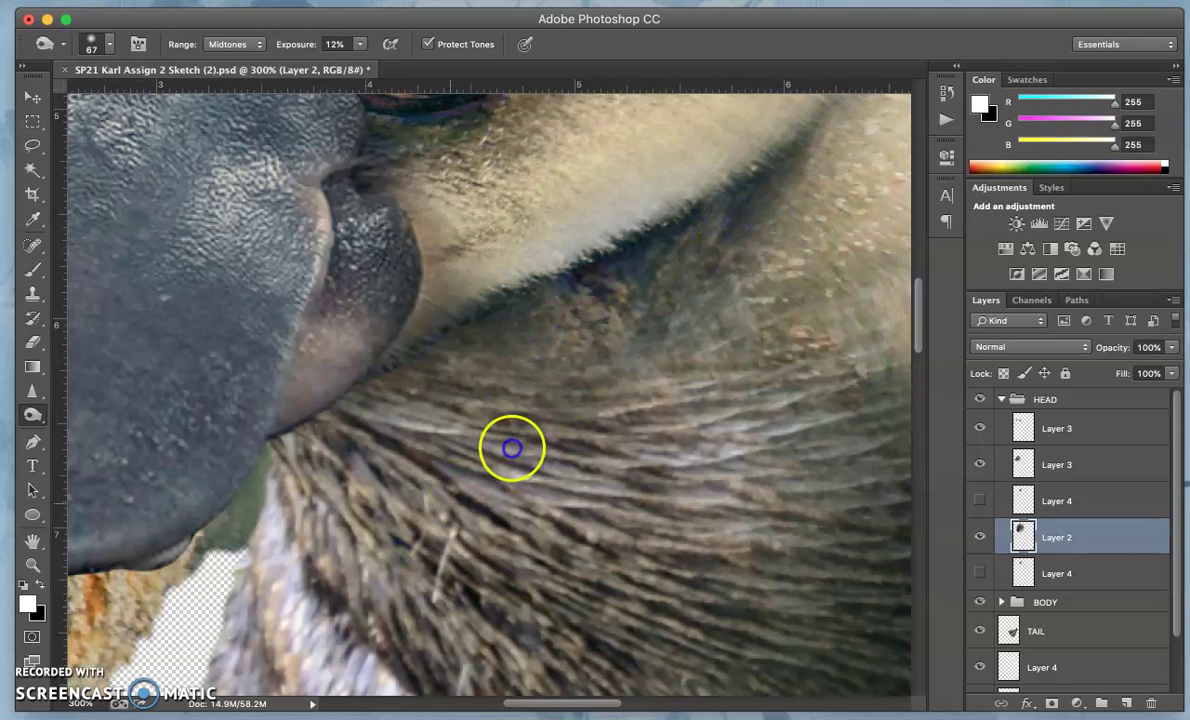
pyautogui.moveTo(513, 446)
pyautogui.mouseDown()
pyautogui.moveTo(433, 457)
pyautogui.moveTo(428, 446)
pyautogui.moveTo(365, 447)
pyautogui.moveTo(266, 531)
pyautogui.moveTo(295, 486)
pyautogui.moveTo(374, 460)
pyautogui.mouseUp()
pyautogui.press('super+minus')
pyautogui.press('super+minus')
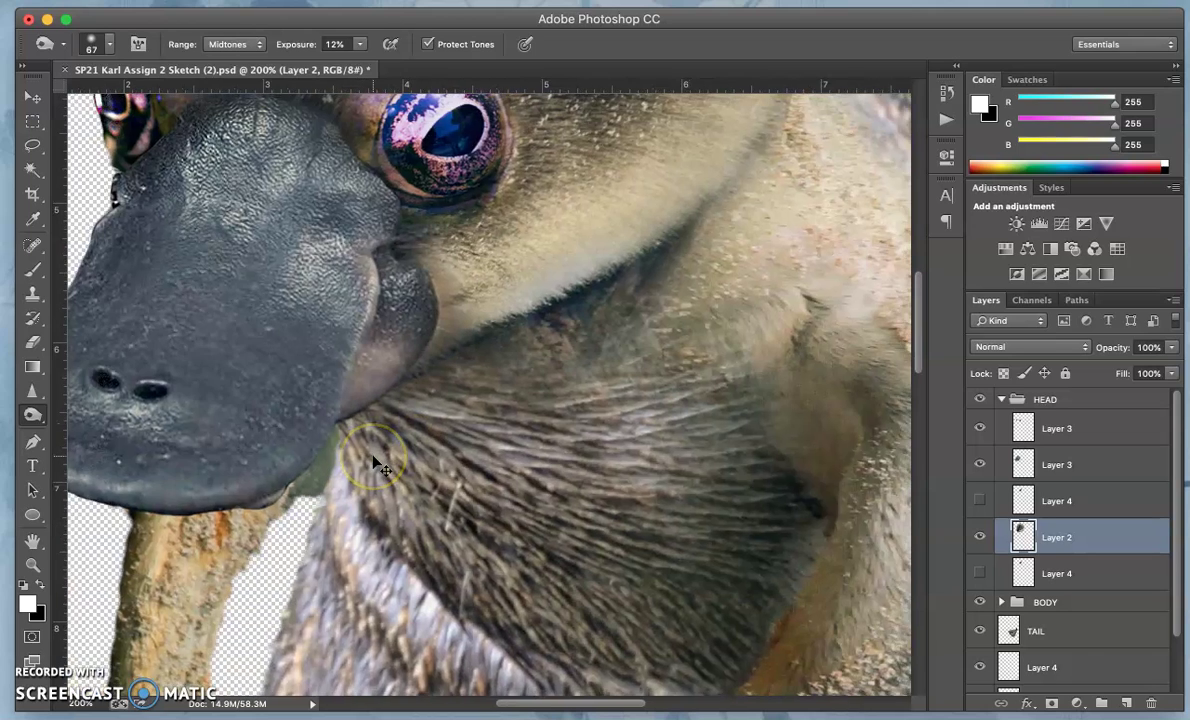
pyautogui.moveTo(486, 400)
pyautogui.mouseDown()
pyautogui.moveTo(443, 411)
pyautogui.moveTo(480, 430)
pyautogui.mouseUp()
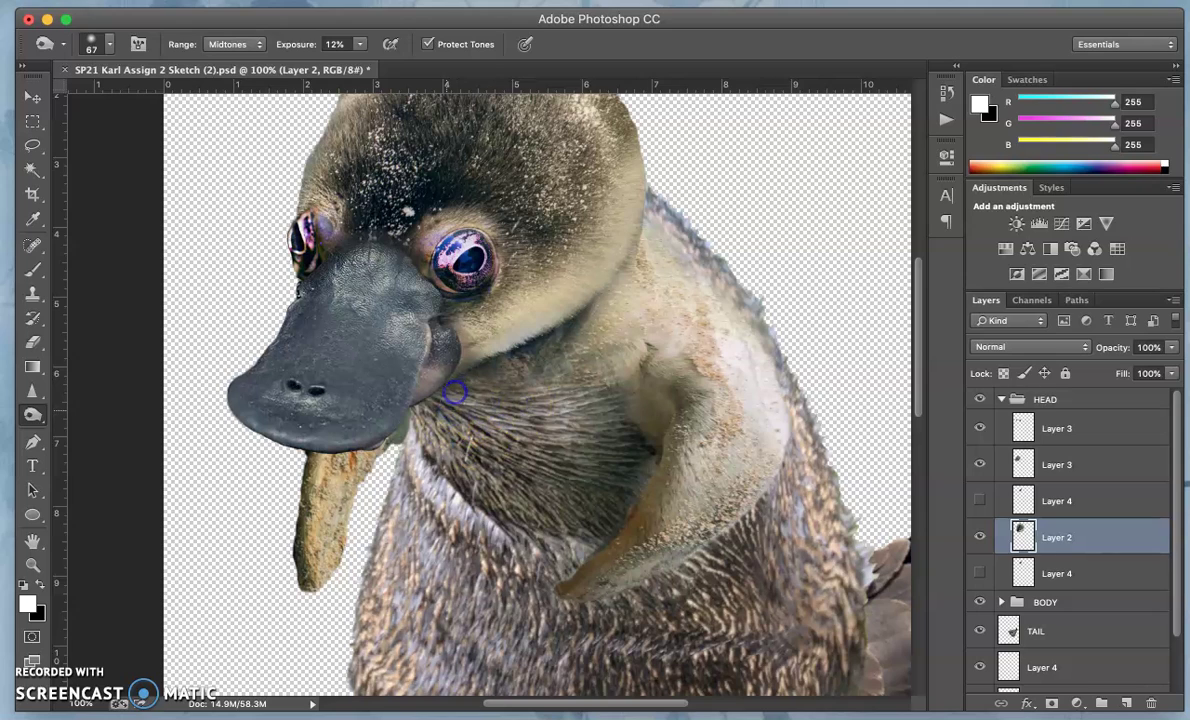
# - Set the Burn tool to 30% exposure and 95 px, and darken the chest feathers behind the bill
pyautogui.click(359, 44)
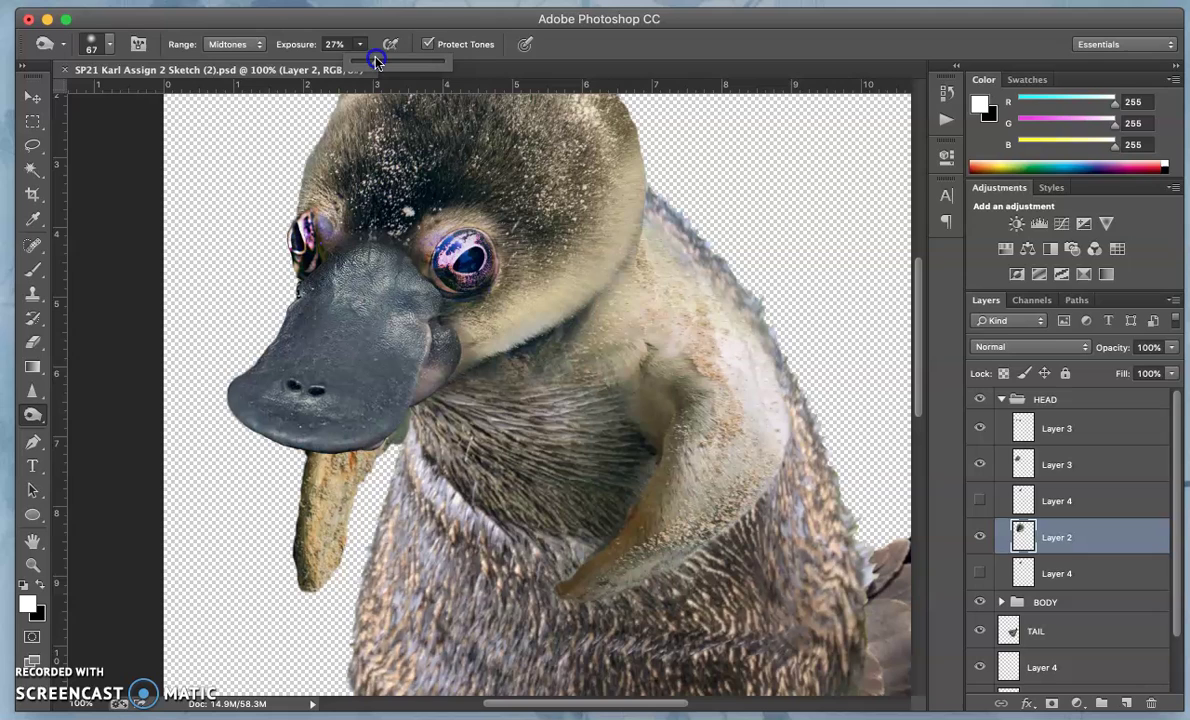
pyautogui.moveTo(378, 62); pyautogui.dragTo(381, 61)
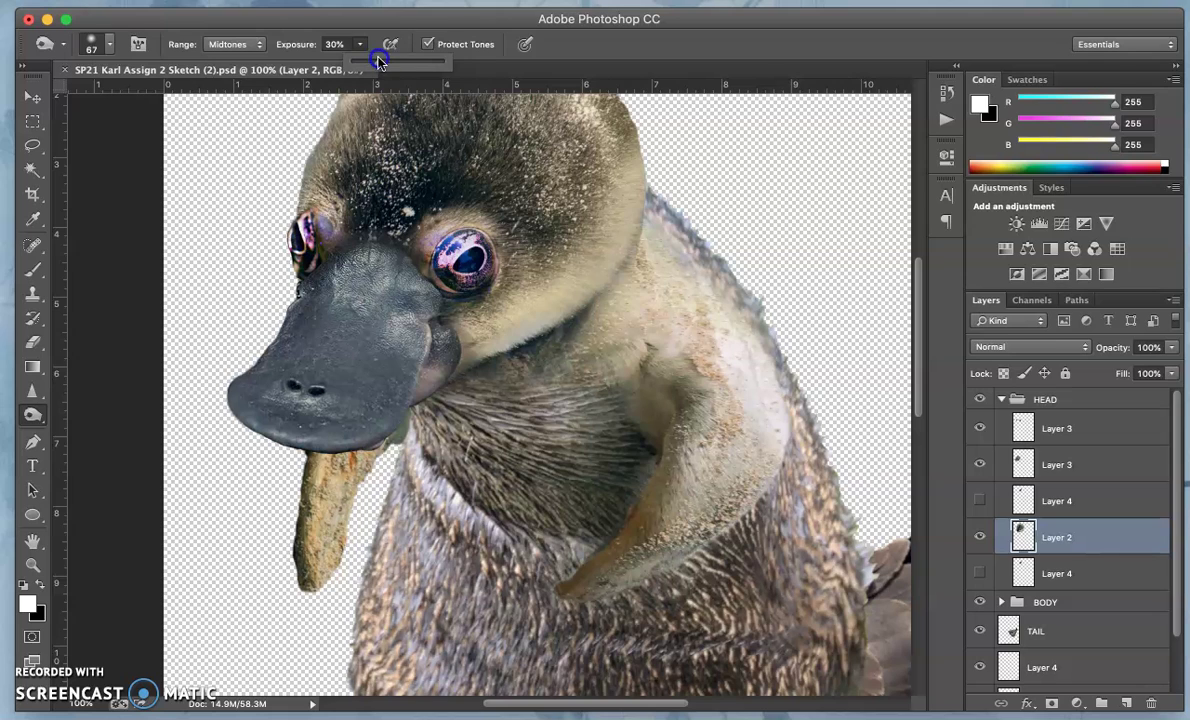
pyautogui.click(109, 44)
pyautogui.moveTo(157, 101); pyautogui.dragTo(173, 101)
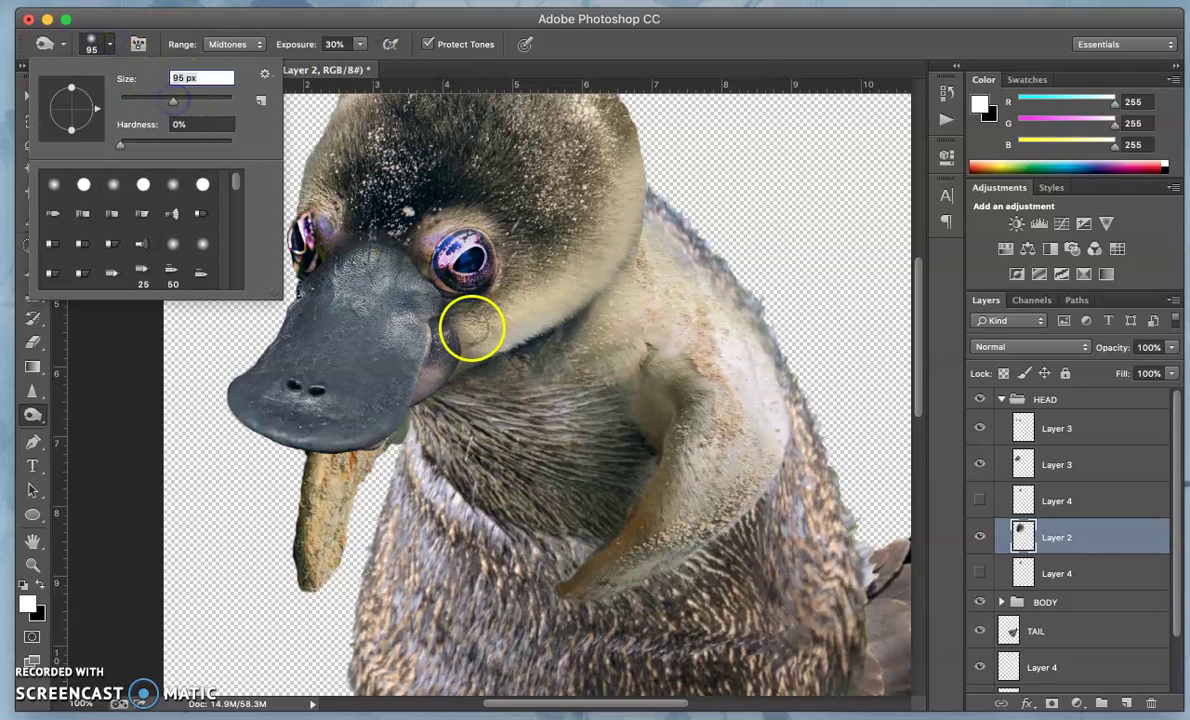
pyautogui.click(457, 407)
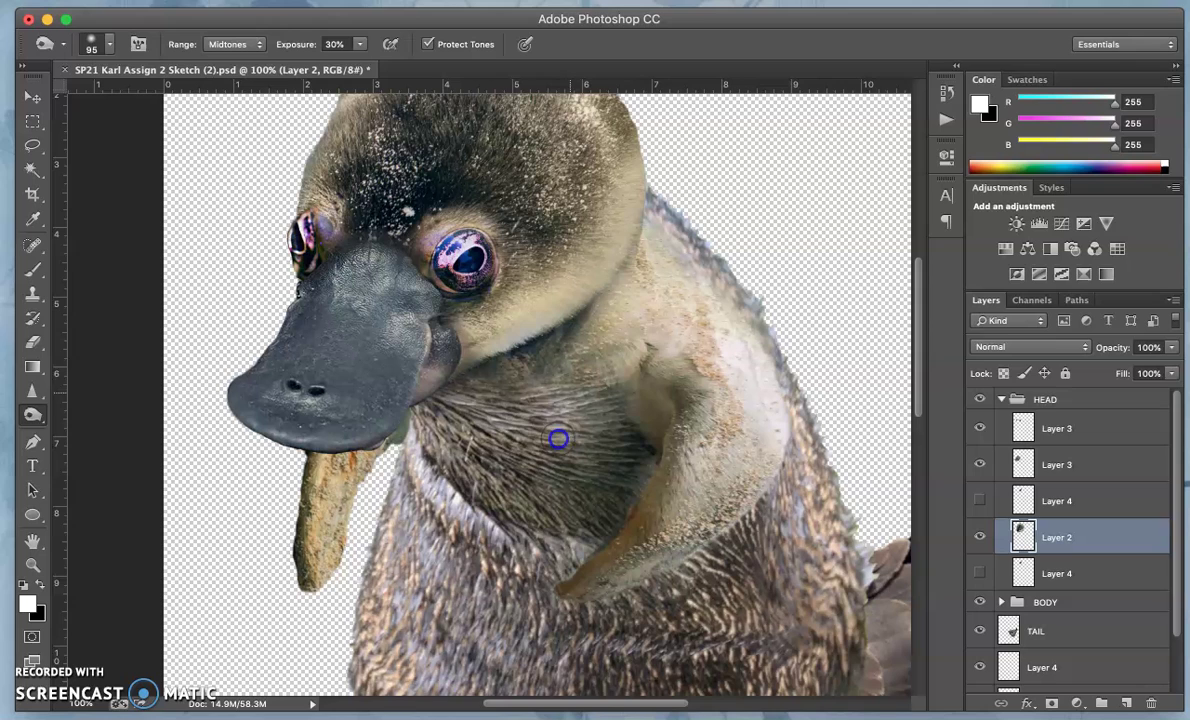
pyautogui.moveTo(435, 445)
pyautogui.mouseDown()
pyautogui.moveTo(467, 430)
pyautogui.moveTo(465, 398)
pyautogui.mouseUp()
pyautogui.moveTo(449, 436); pyautogui.dragTo(574, 380)
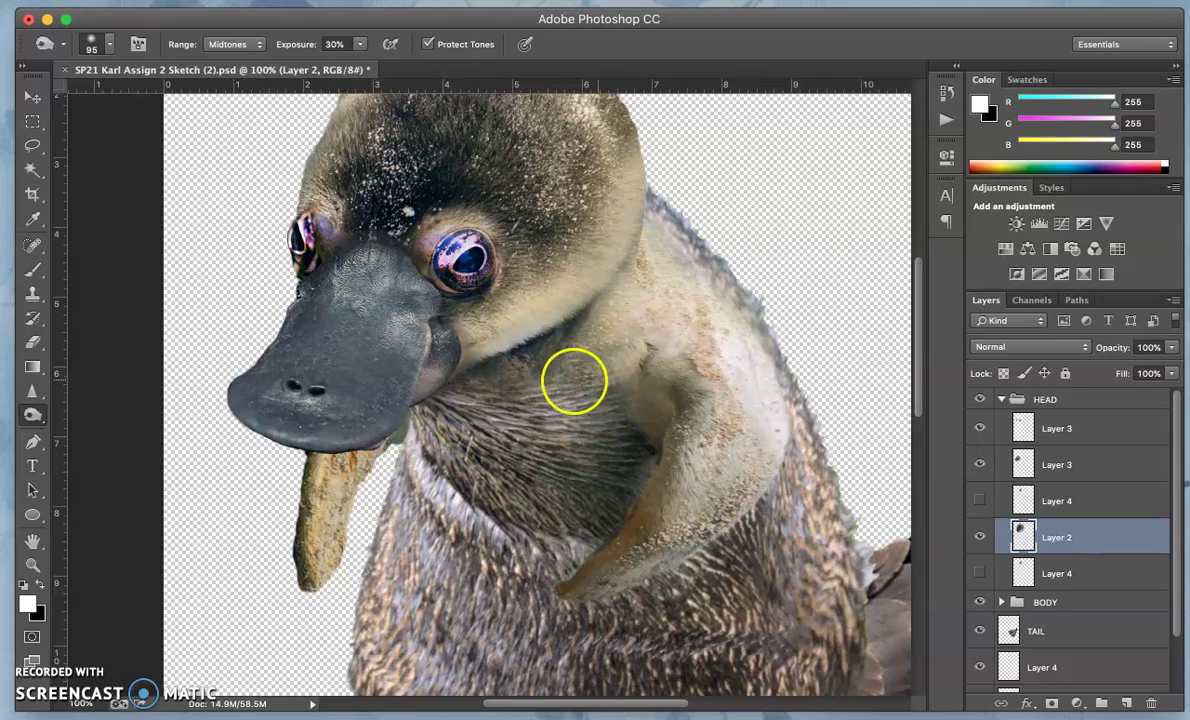
# - Burn more shading into the feathers below the cheek and beside the pale curved limb, and check the whole creature
pyautogui.click(539, 379)
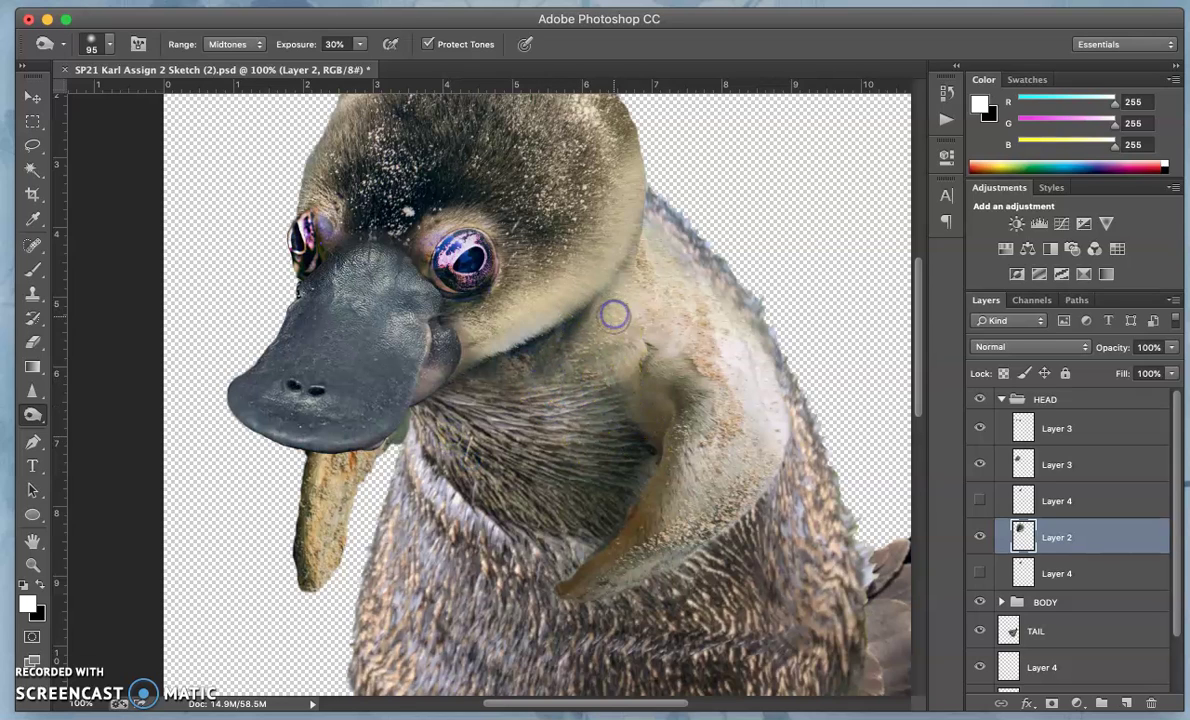
pyautogui.moveTo(605, 445); pyautogui.dragTo(596, 458)
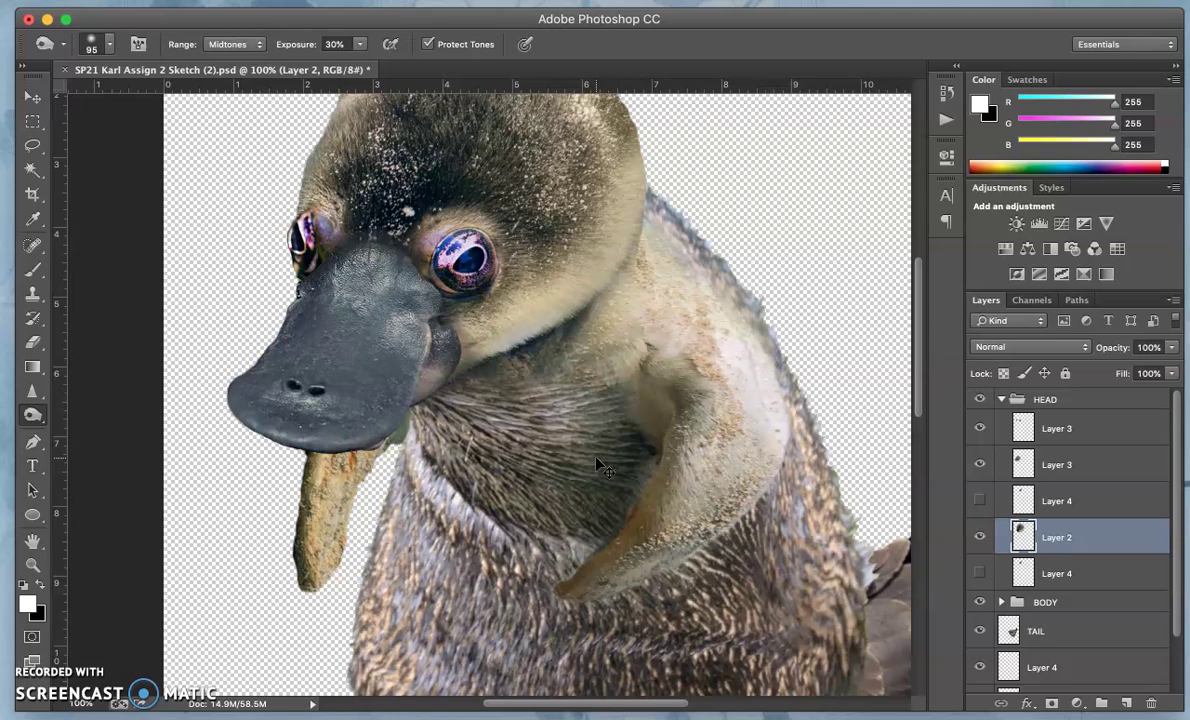
pyautogui.click(623, 418)
pyautogui.scroll(3, 623, 418)
pyautogui.hscroll(-2, 623, 418)
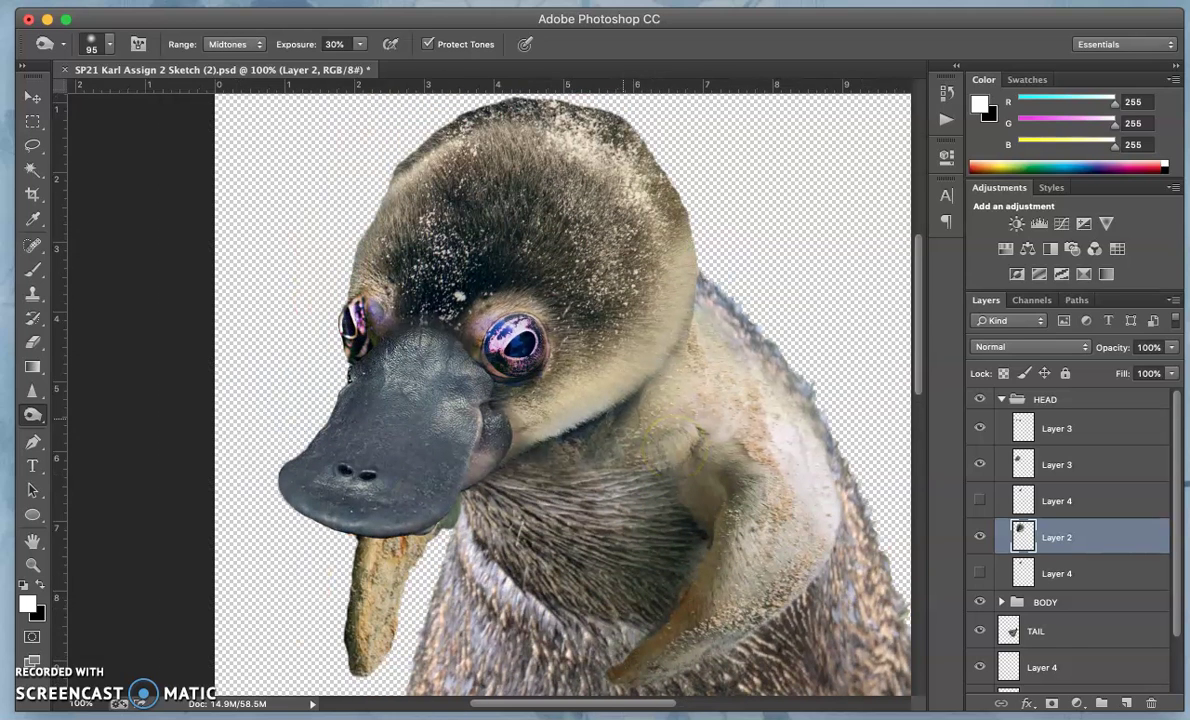
pyautogui.click(690, 447)
pyautogui.press('super+minus')
pyautogui.press('super+minus')
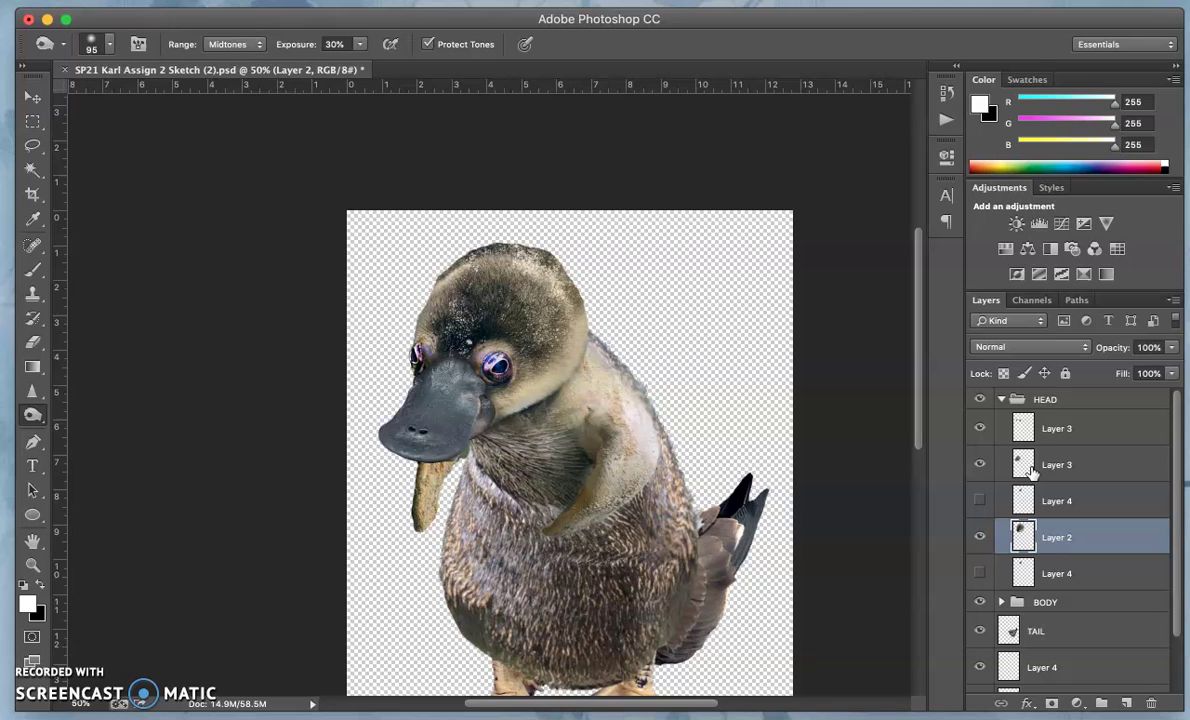
# - Identify the frog eyes' Layer 3 in the HEAD group by its visibility and shift its Master hue to +13 with Hue/Saturation
pyautogui.click(979, 429)
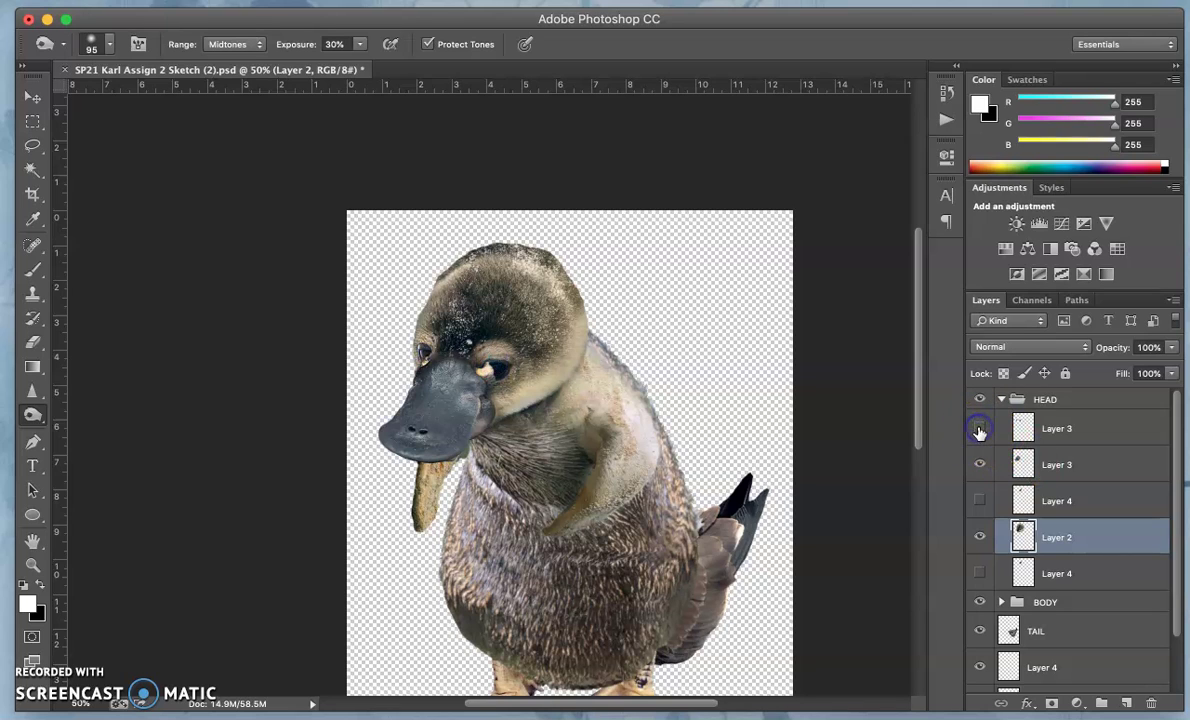
pyautogui.click(979, 429)
pyautogui.click(1060, 428)
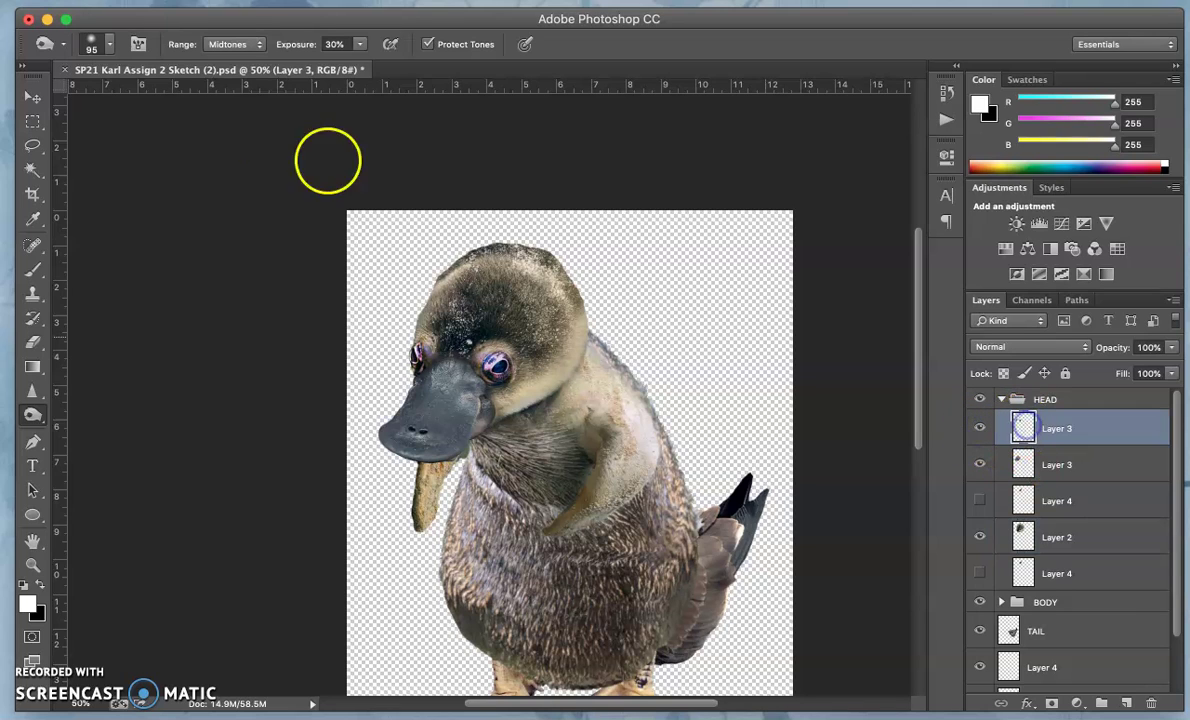
pyautogui.click(228, 1)
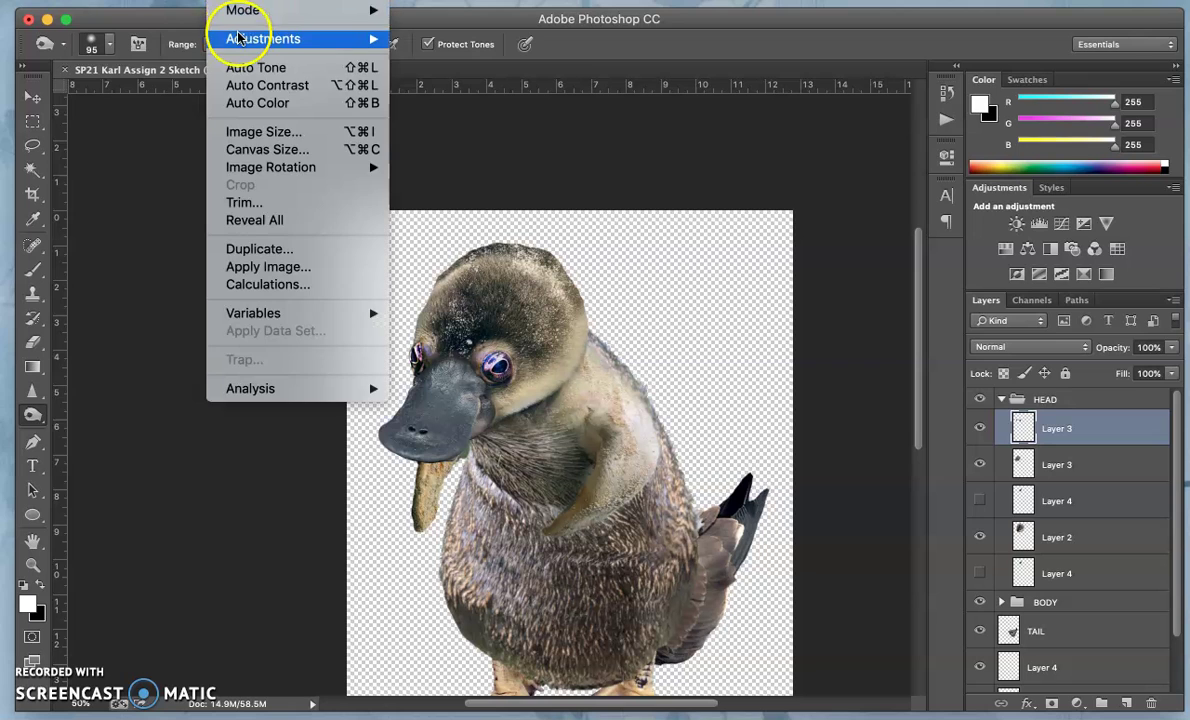
pyautogui.moveTo(265, 38)
pyautogui.click(458, 138)
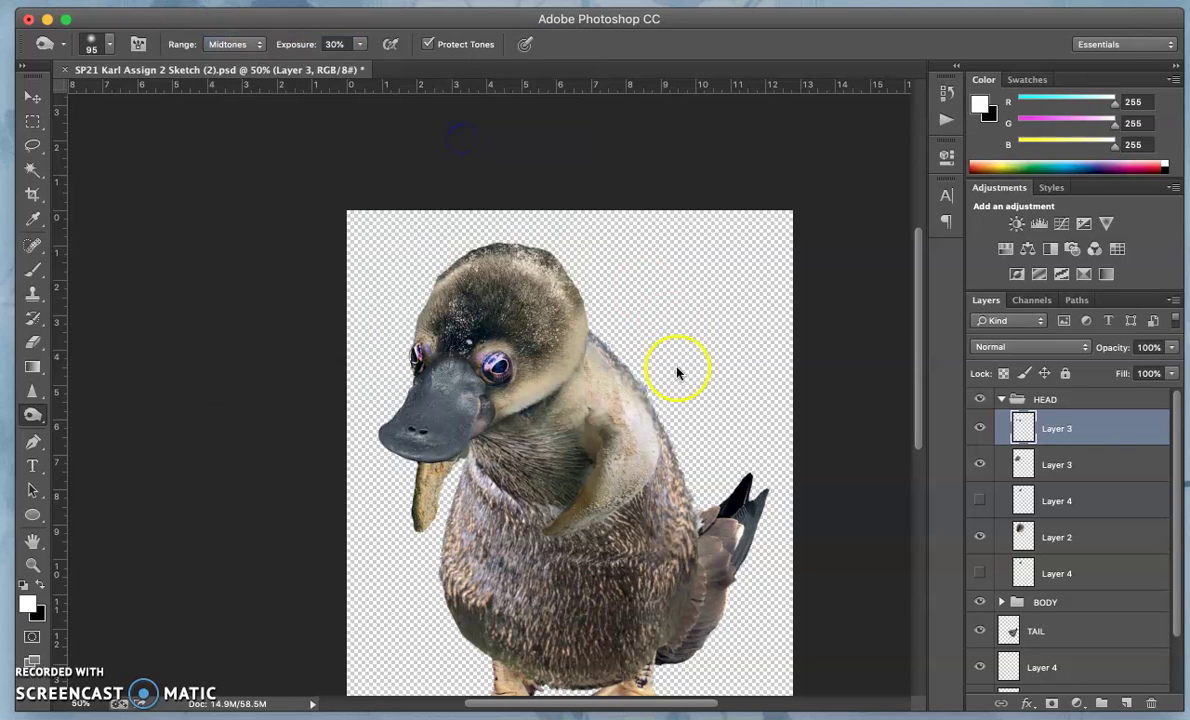
pyautogui.press('super+equal')
pyautogui.press('super+equal')
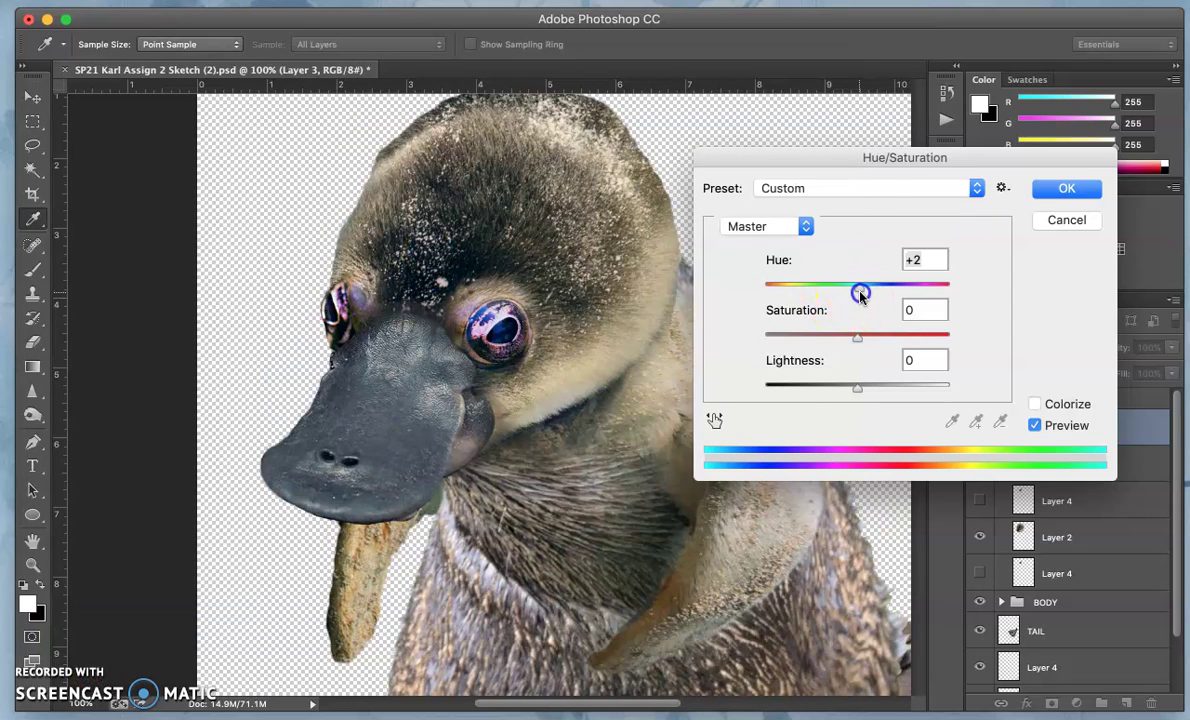
pyautogui.moveTo(860, 294)
pyautogui.mouseDown()
pyautogui.moveTo(927, 292)
pyautogui.moveTo(749, 285)
pyautogui.moveTo(870, 283)
pyautogui.mouseUp()
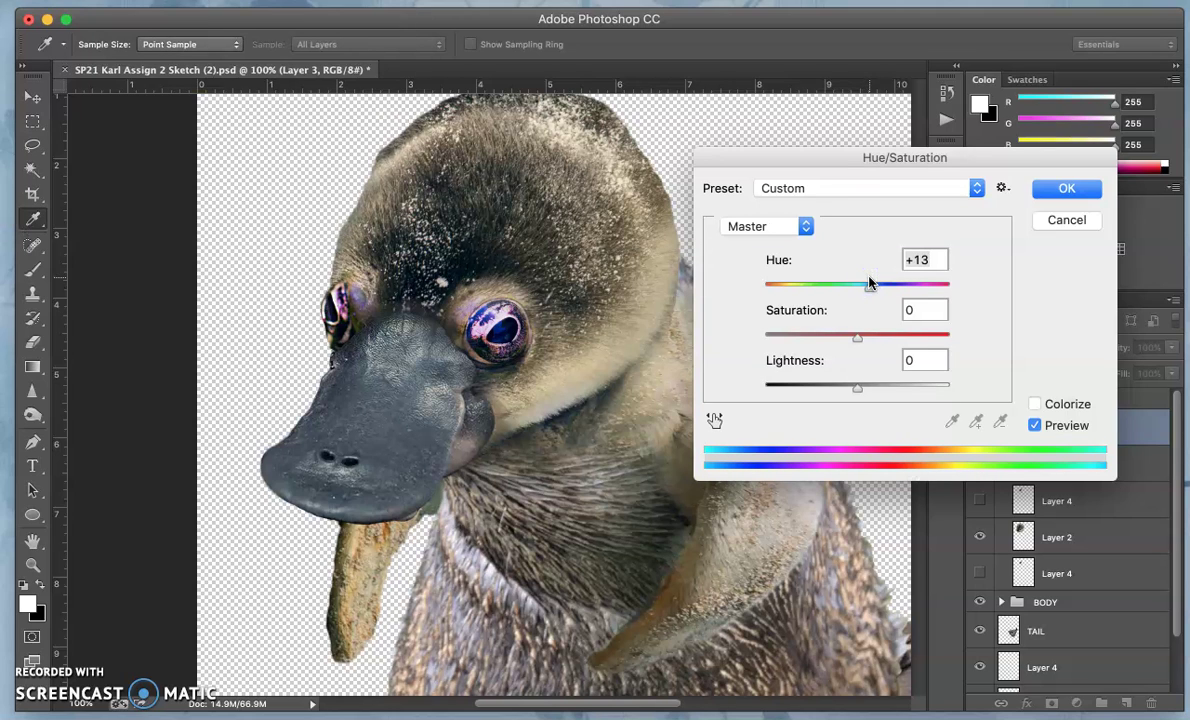
# - Reduce the saturation of the Magentas in the frog eyes to -51
pyautogui.click(806, 228)
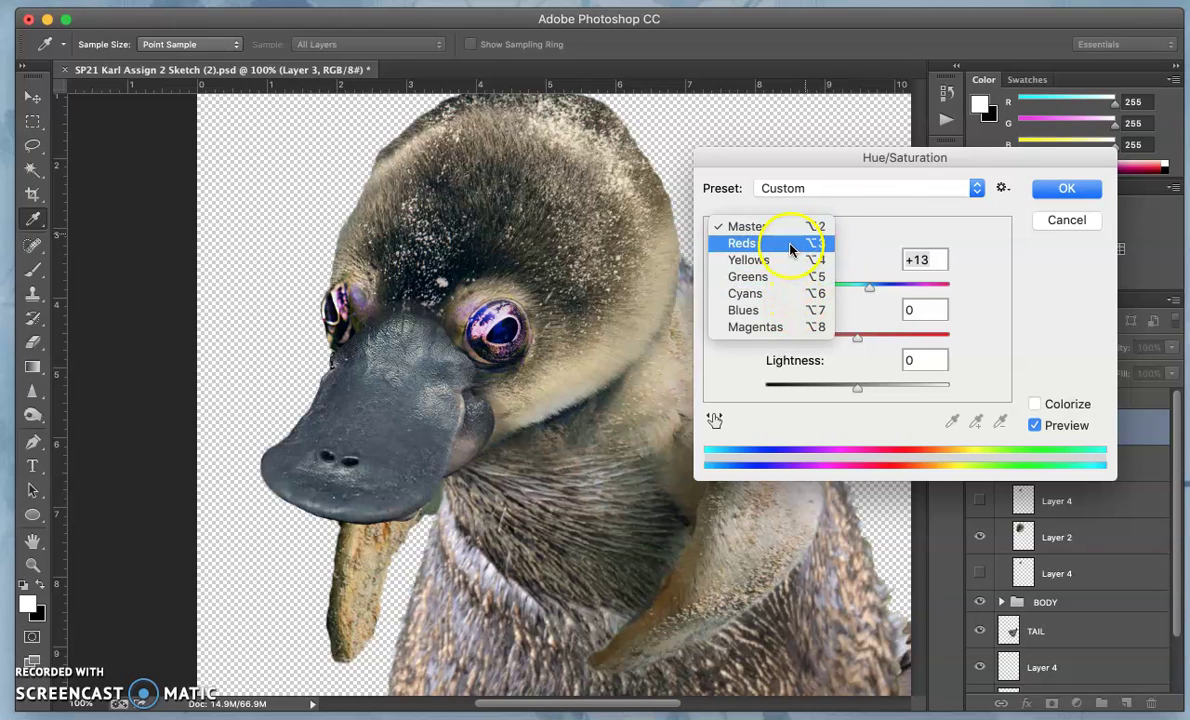
pyautogui.click(797, 328)
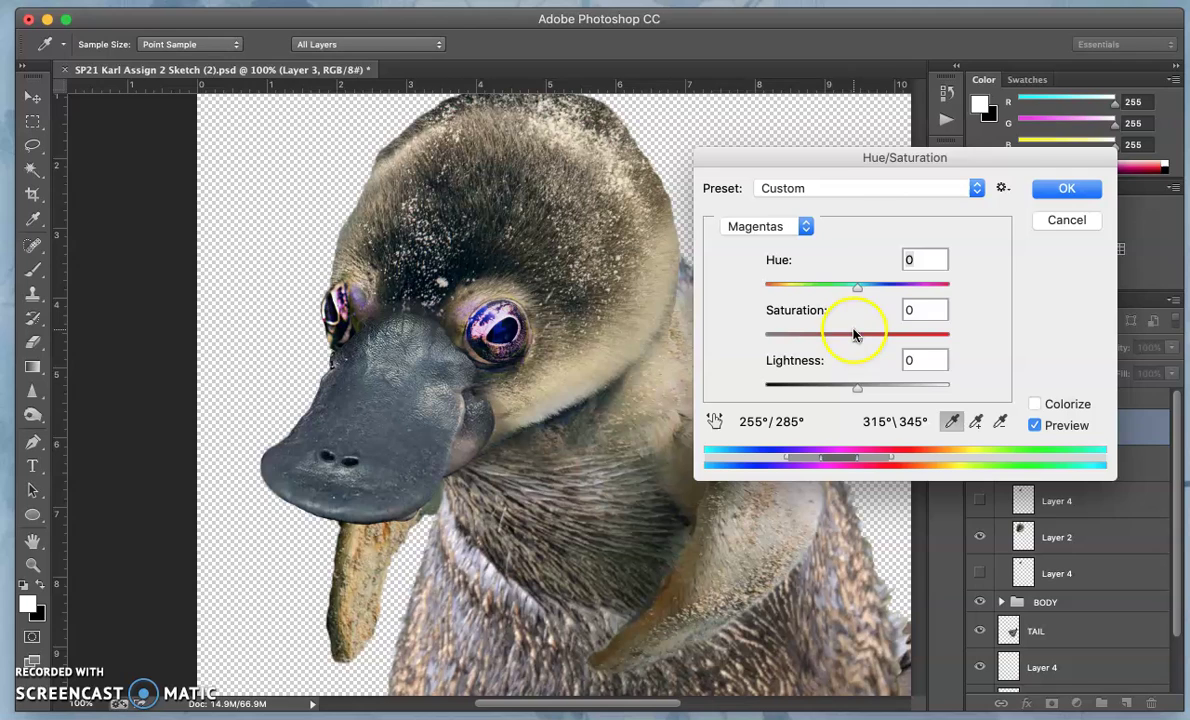
pyautogui.moveTo(973, 338); pyautogui.dragTo(812, 347)
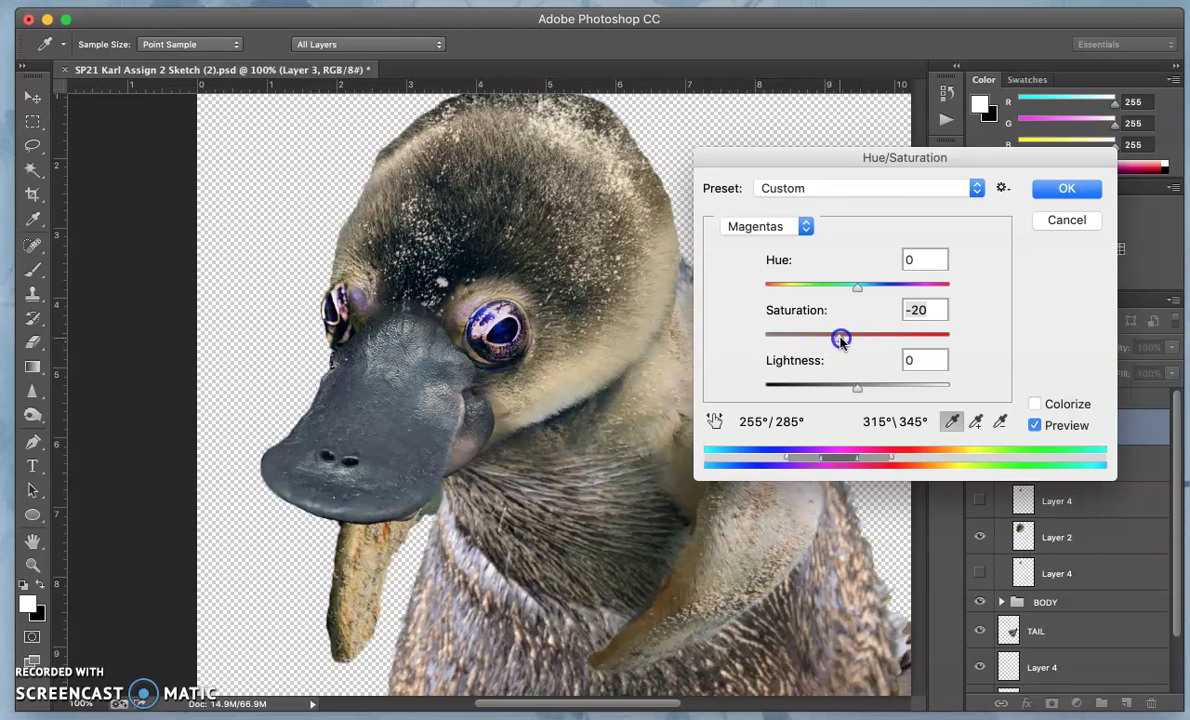
pyautogui.moveTo(839, 341); pyautogui.dragTo(807, 342)
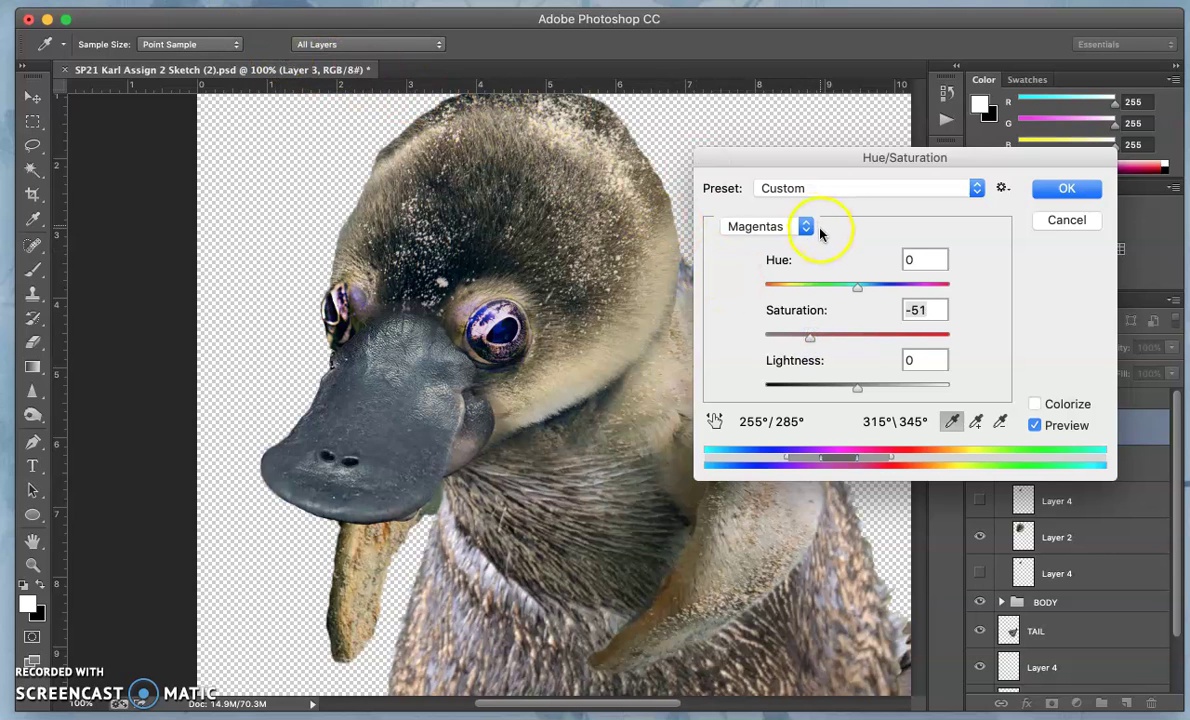
# - Reduce the saturation of the Blues in the frog eyes to -60 and apply the Hue/Saturation adjustment
pyautogui.click(782, 229)
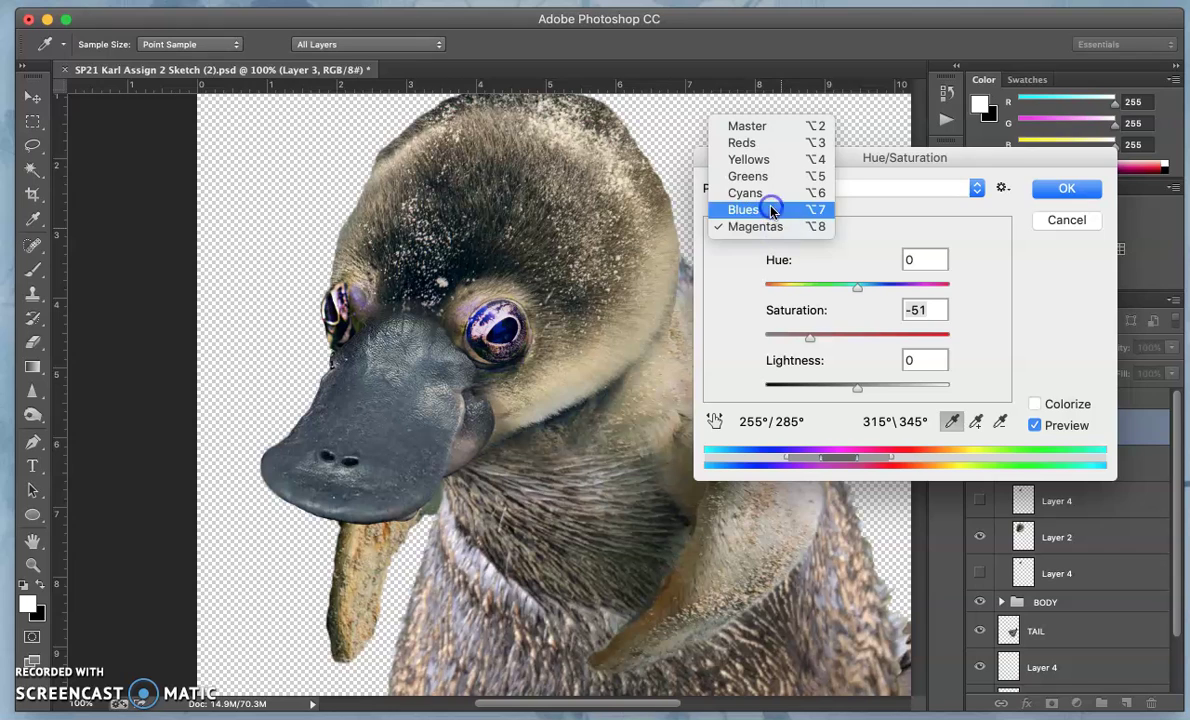
pyautogui.click(771, 210)
pyautogui.moveTo(860, 340)
pyautogui.mouseDown()
pyautogui.moveTo(986, 340)
pyautogui.moveTo(845, 340)
pyautogui.moveTo(840, 352)
pyautogui.mouseUp()
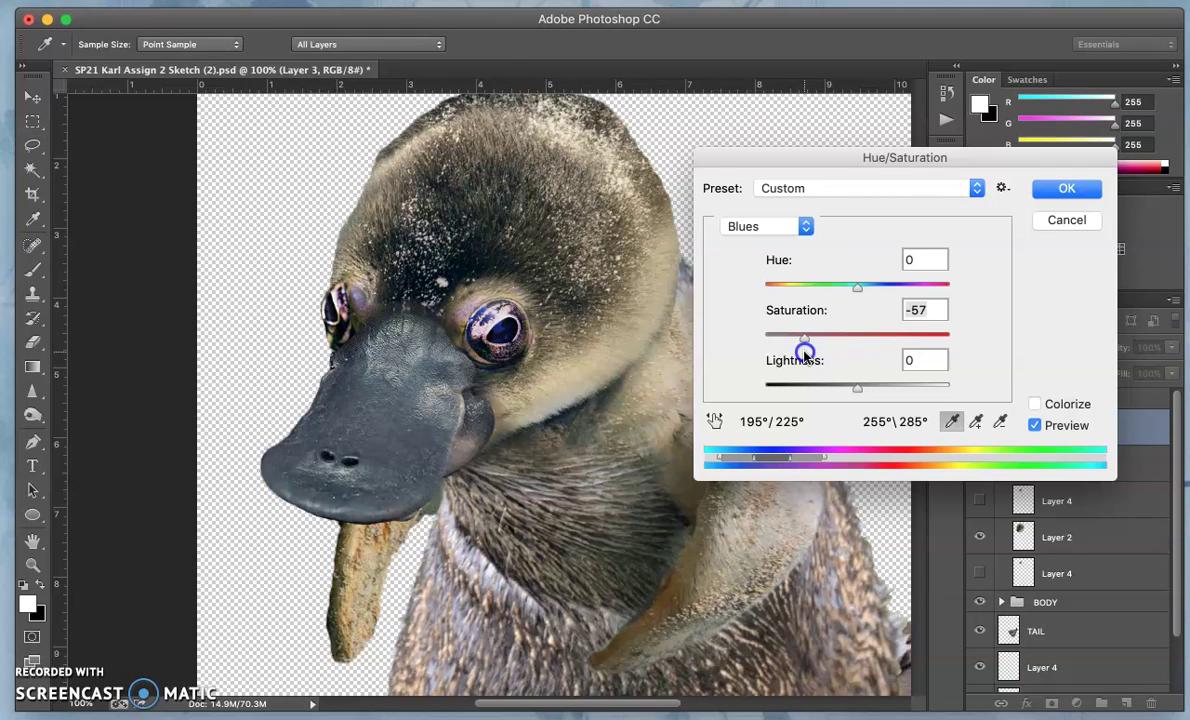
pyautogui.moveTo(805, 356); pyautogui.dragTo(801, 356)
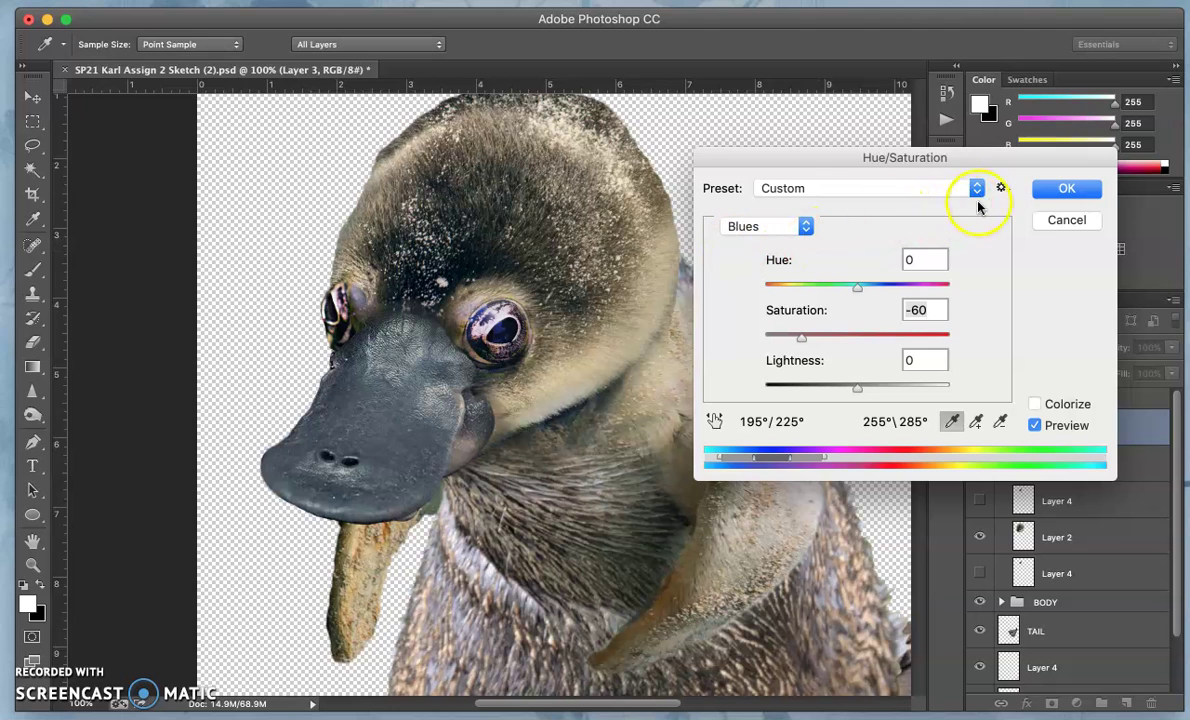
pyautogui.click(1058, 190)
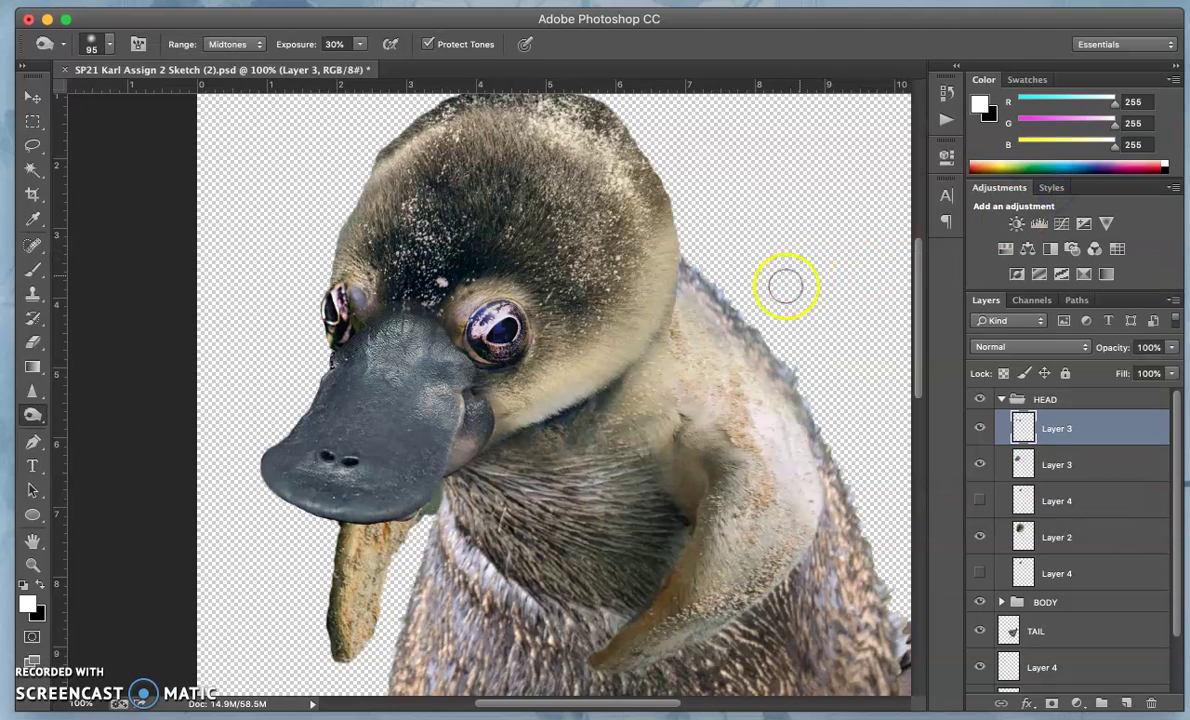
# - Examine the recolored eyes and the joins between head, chest, curved limb, body and tail for areas still needing blending
pyautogui.scroll(-2, 693, 338)
pyautogui.hscroll(4, 693, 338)
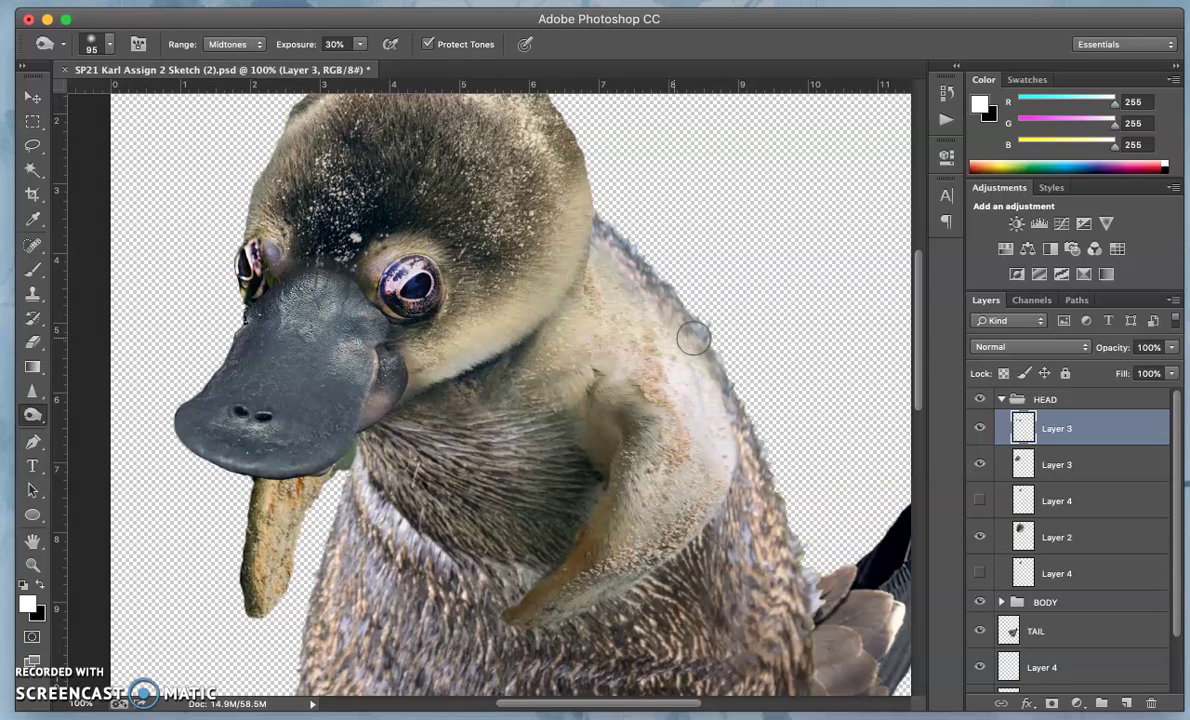
pyautogui.hscroll(3, 693, 338)
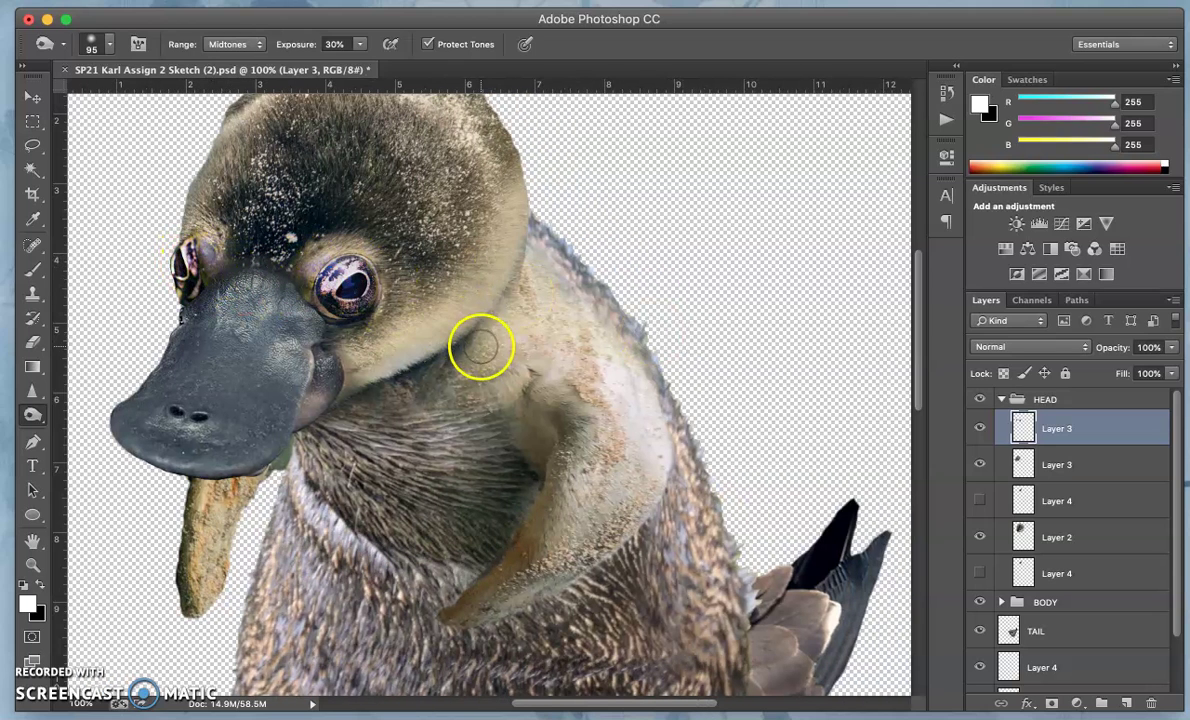
pyautogui.scroll(-1, 530, 403)
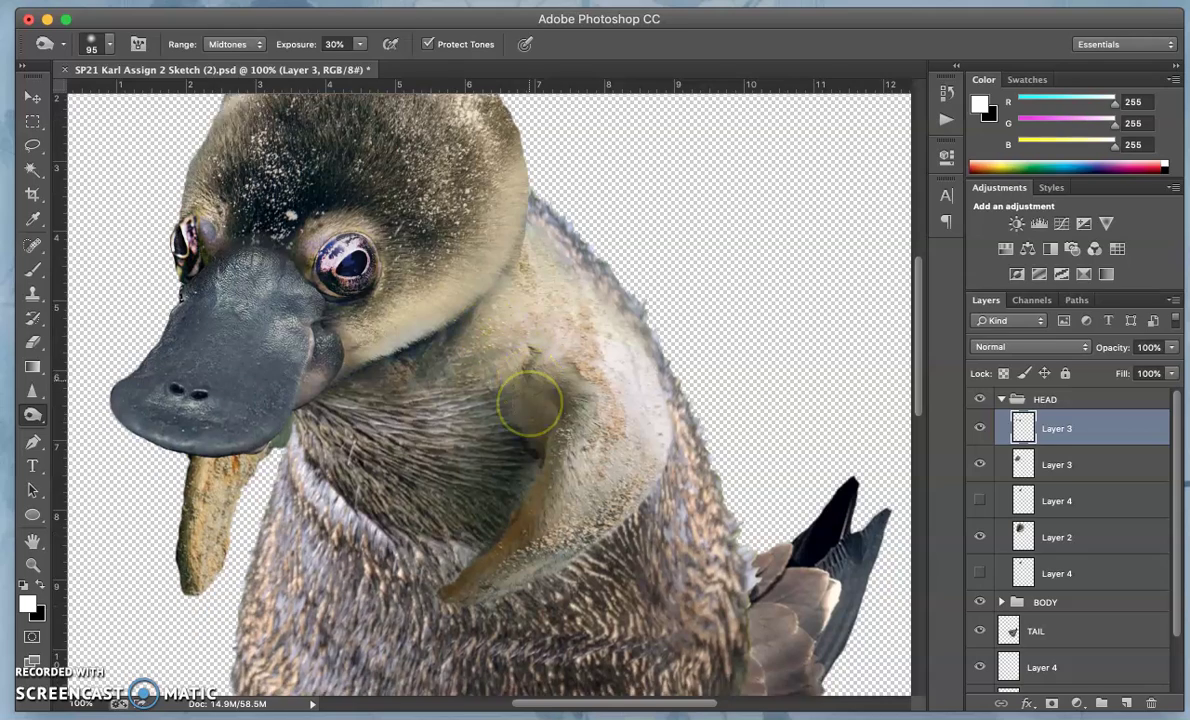
pyautogui.scroll(-2, 530, 402)
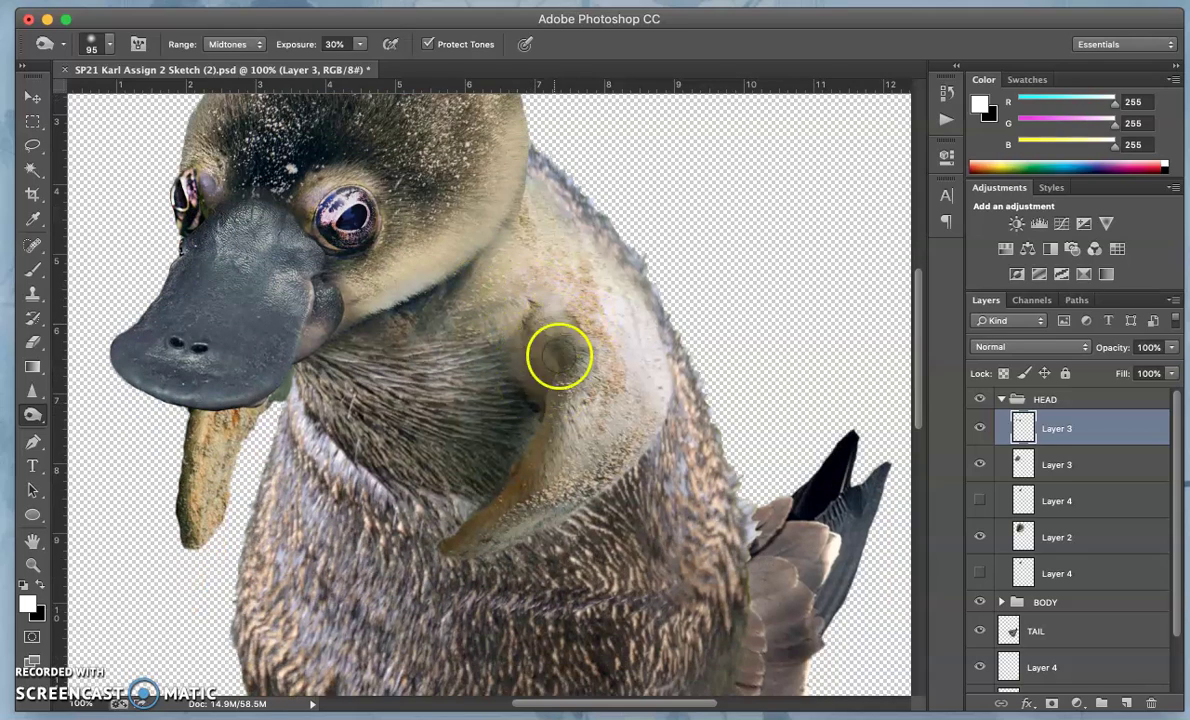
pyautogui.scroll(-10, 491, 412)
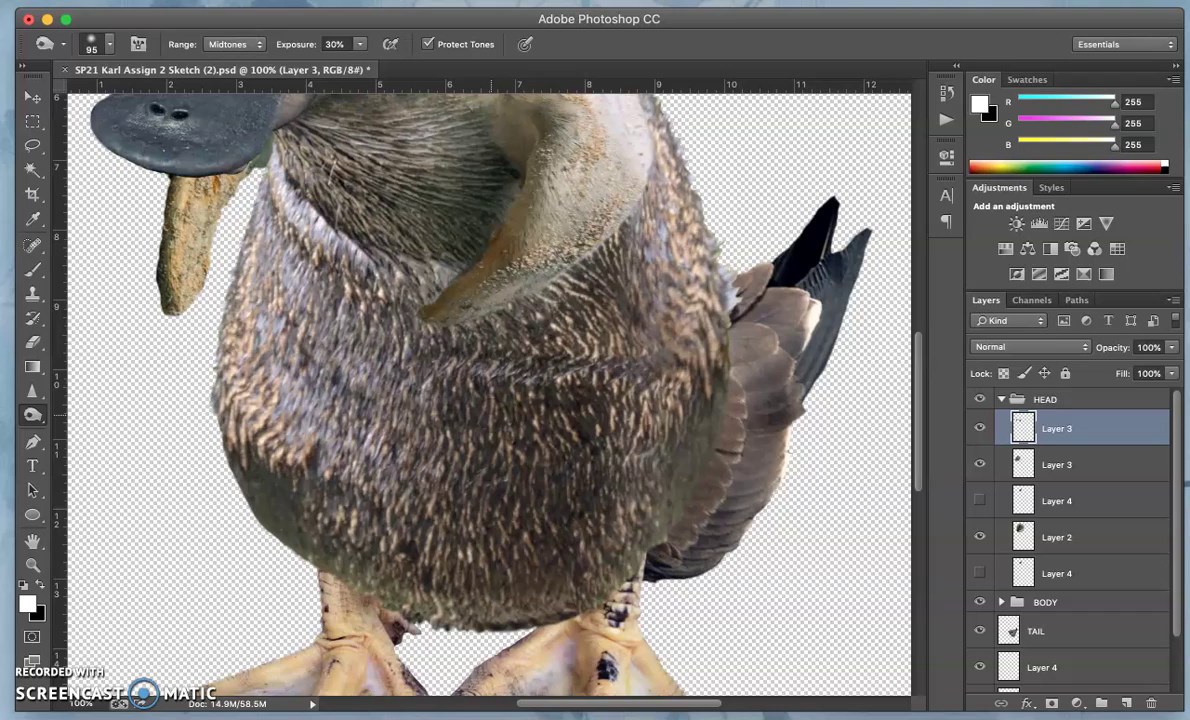
pyautogui.scroll(8, 508, 389)
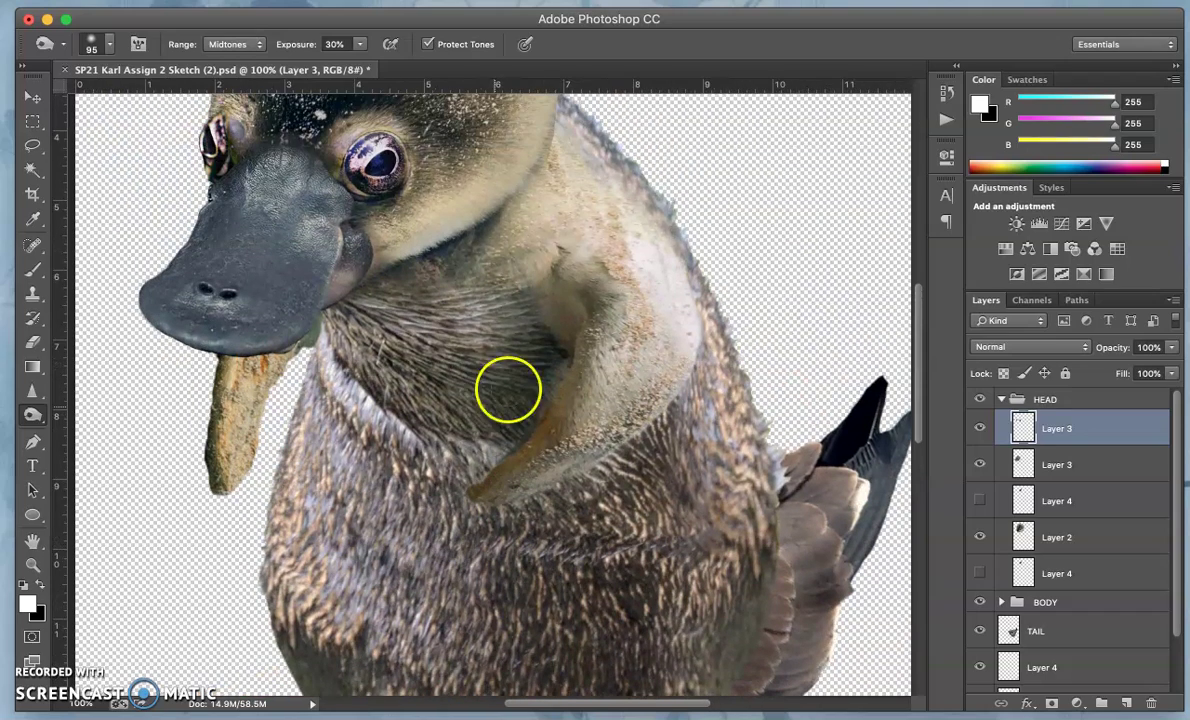
# - Collapse the HEAD group, expand BODY, and hide and reshow its upper two Layer 4 layers to identify their parts
pyautogui.click(1001, 400)
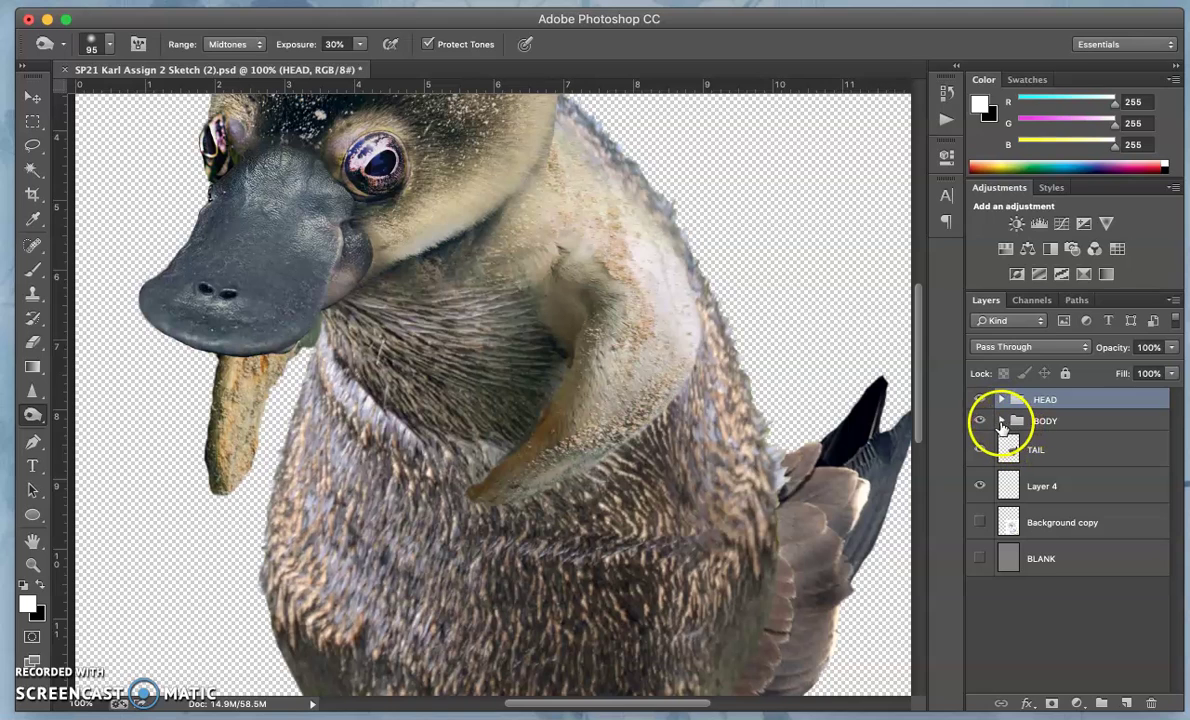
pyautogui.click(1001, 421)
pyautogui.click(984, 455)
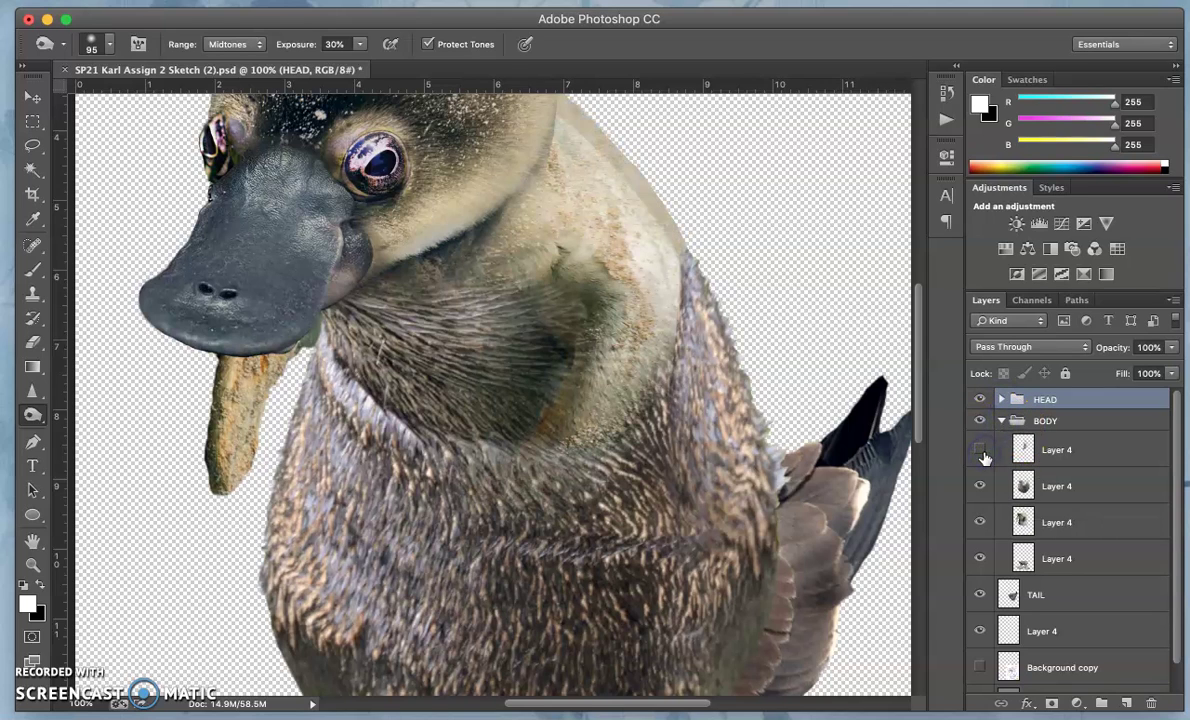
pyautogui.click(984, 455)
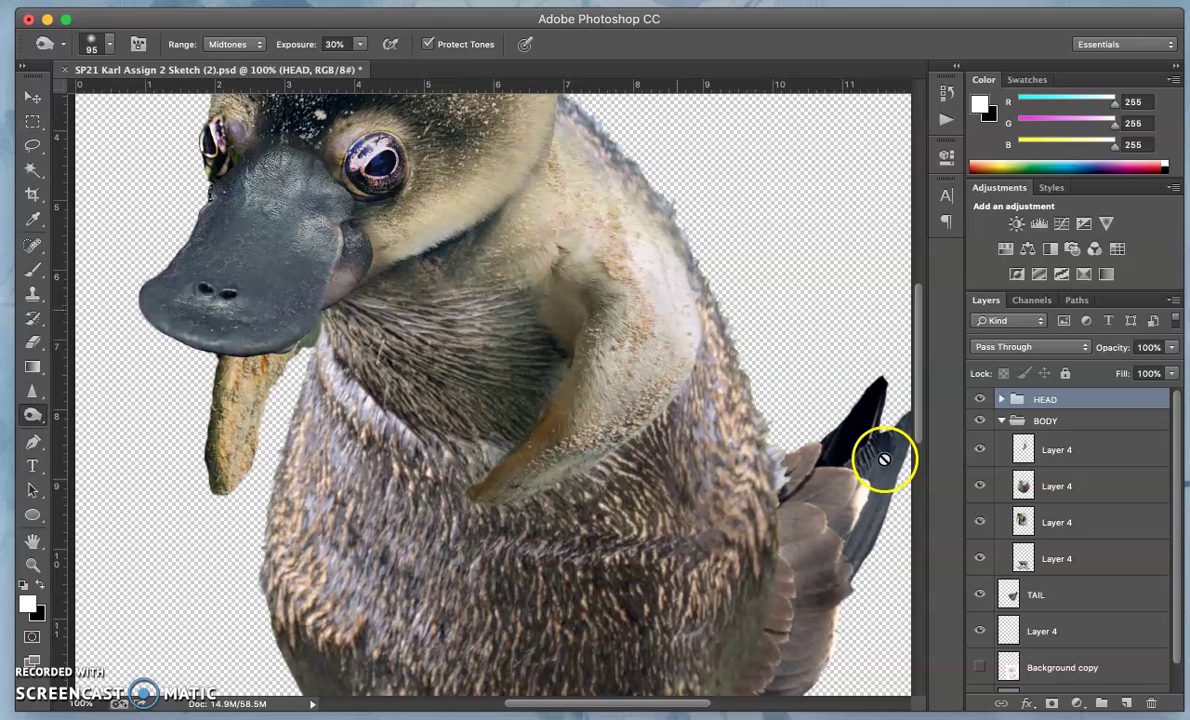
pyautogui.click(983, 455)
pyautogui.click(984, 455)
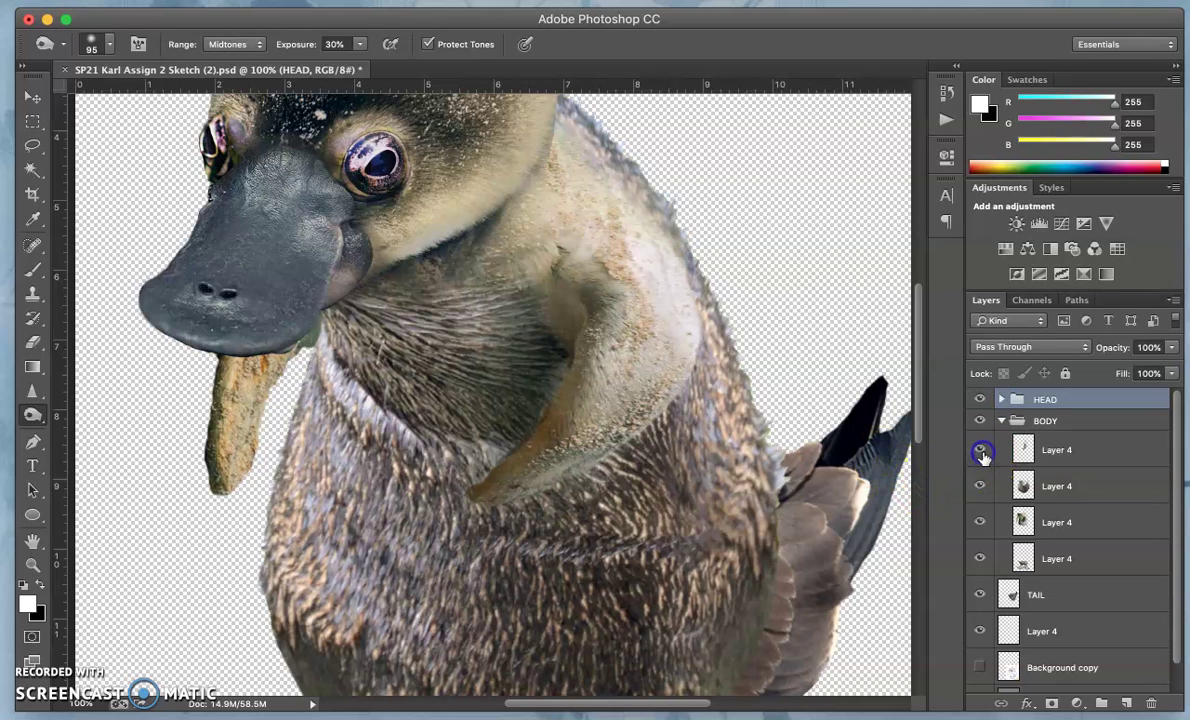
pyautogui.click(983, 487)
pyautogui.click(983, 487)
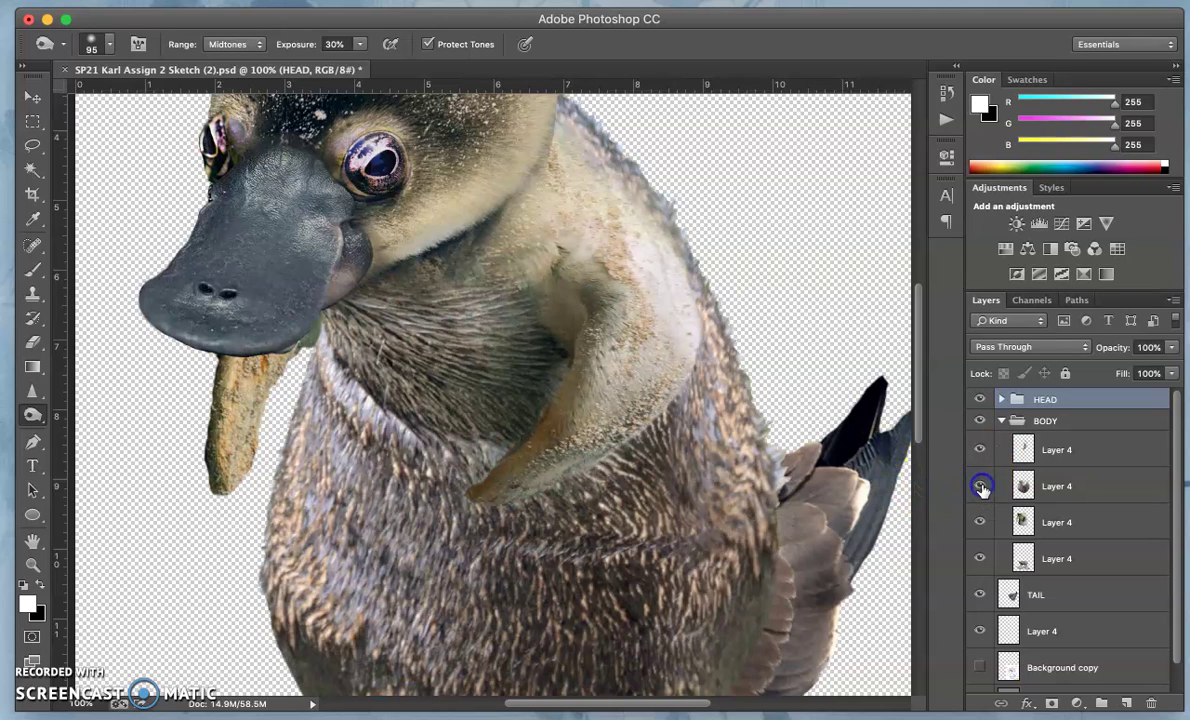